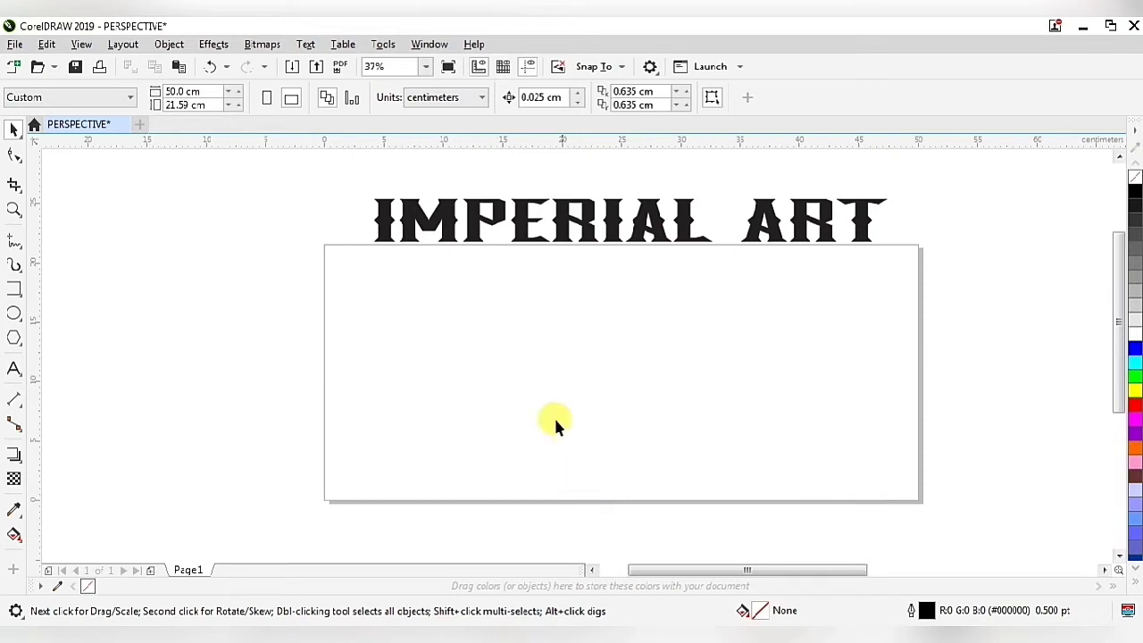
Place the One Point Perspective picture in the middle of the page, below the IMPERIAL ART heading.
scroll(524, 374, down, 4)
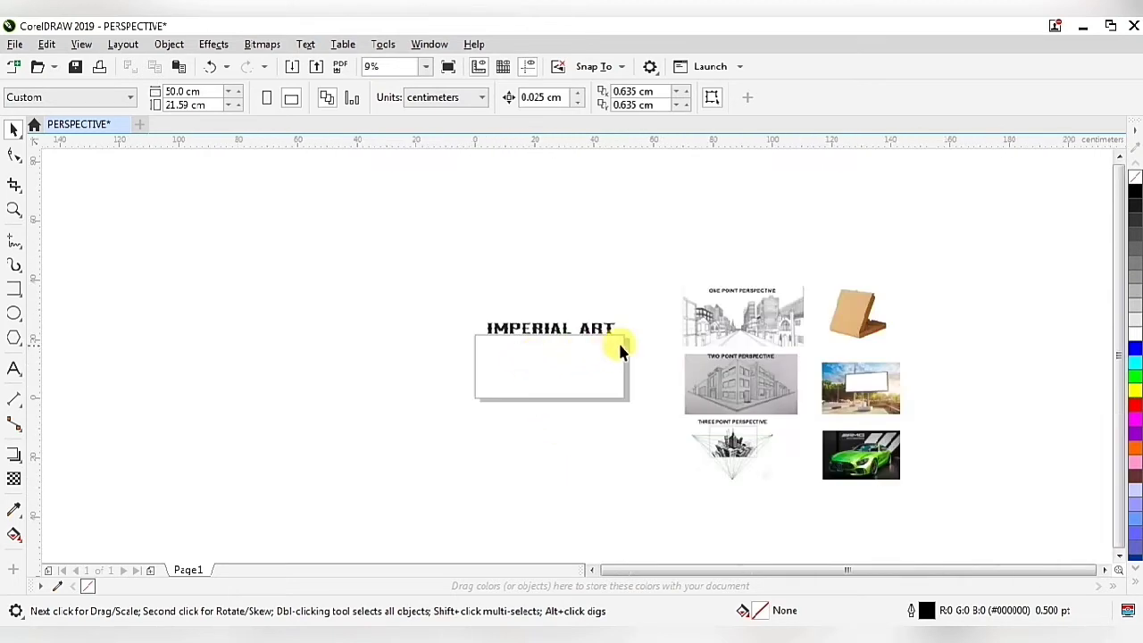
drag(707, 329, 557, 373)
scroll(557, 372, up, 4)
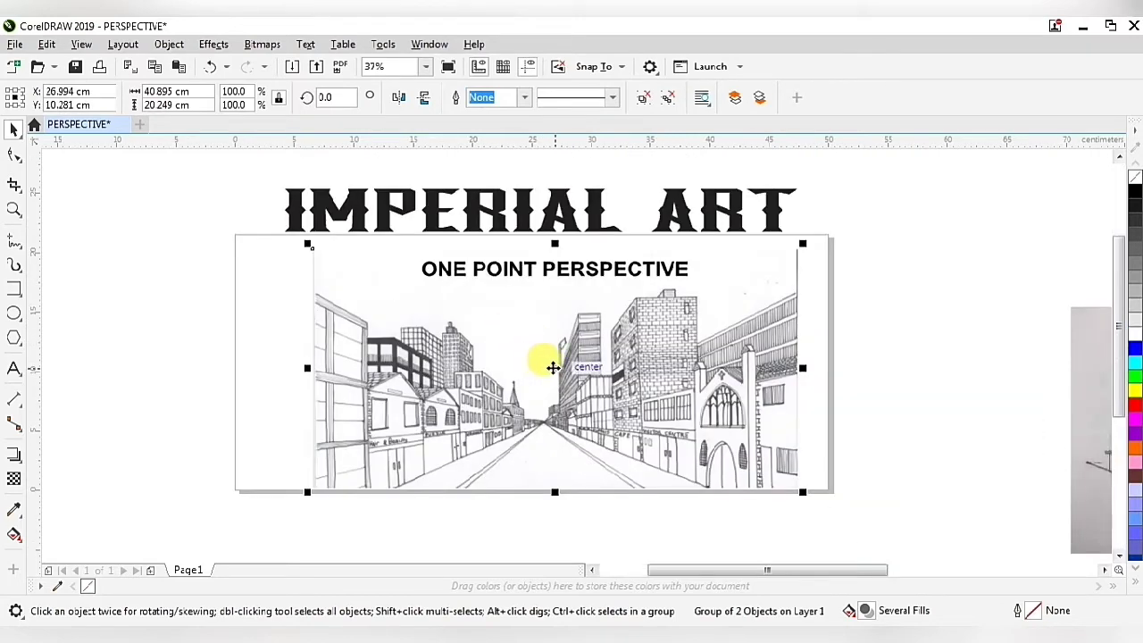
drag(552, 366, 549, 368)
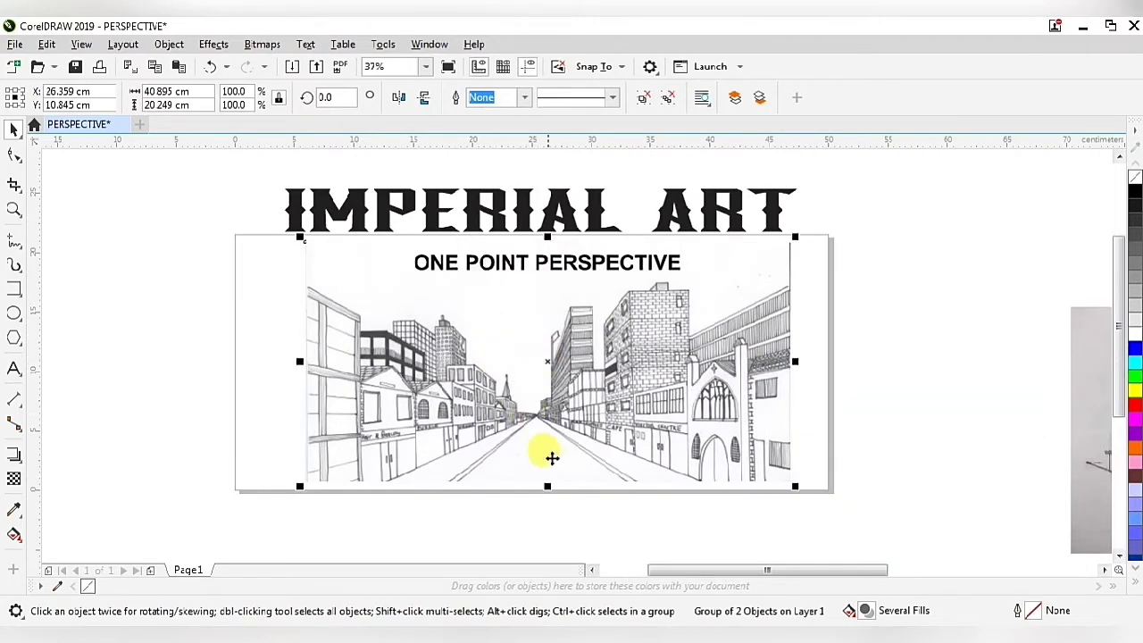
scroll(544, 482, up, 2)
click(553, 548)
scroll(521, 508, down, 2)
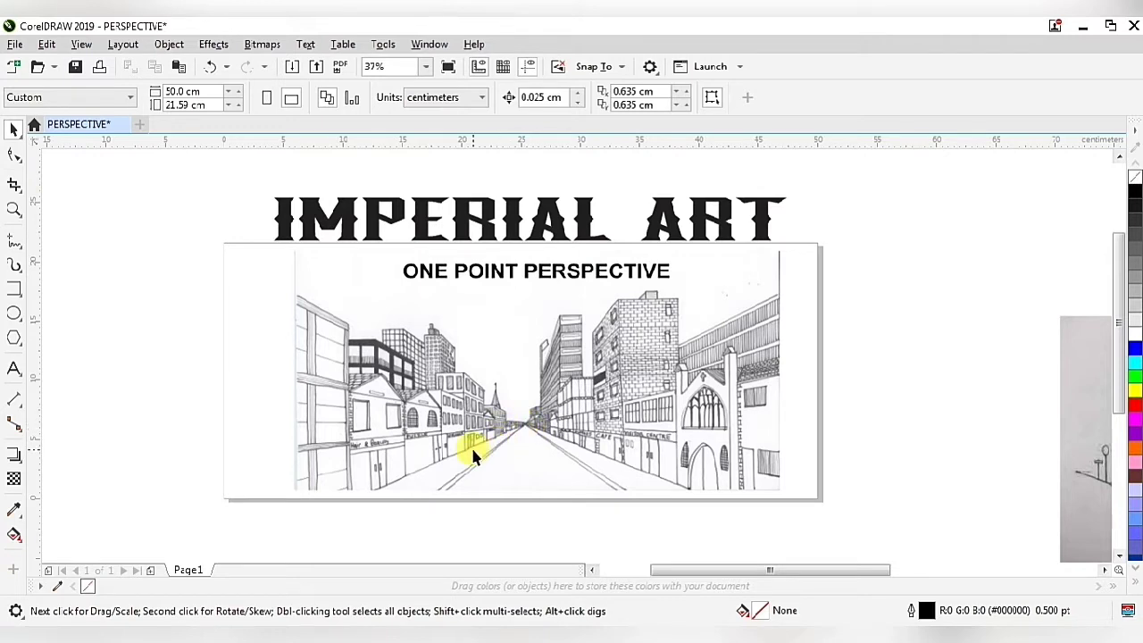
Swap the One Point Perspective picture on the page for the Two Point Perspective picture.
scroll(474, 455, down, 3)
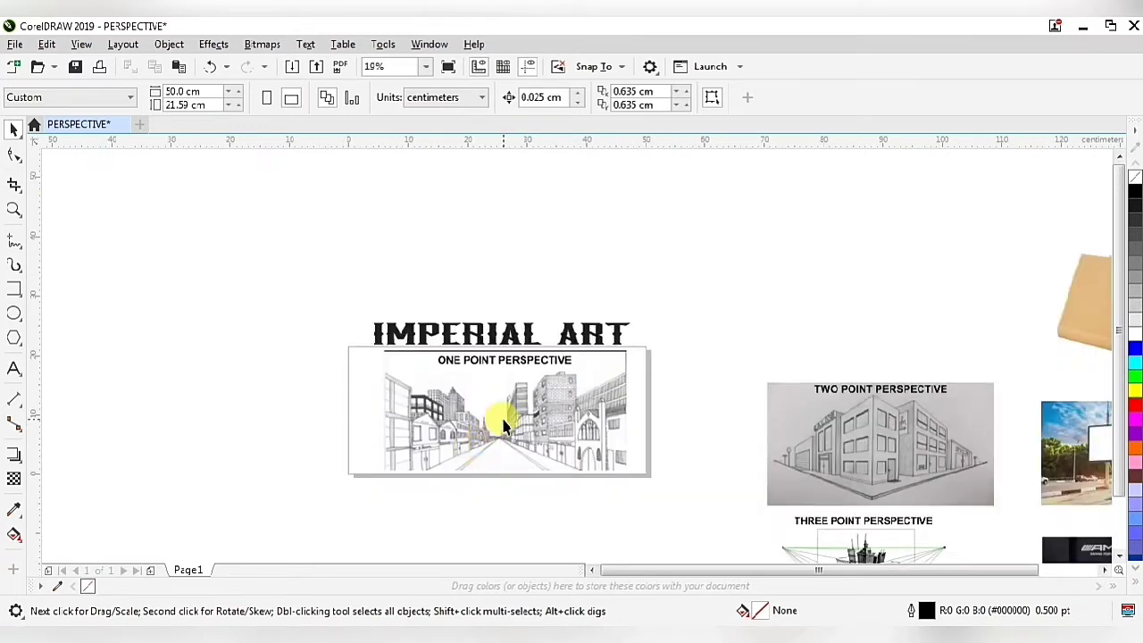
drag(499, 424, 875, 305)
drag(855, 401, 480, 387)
scroll(444, 385, up, 2)
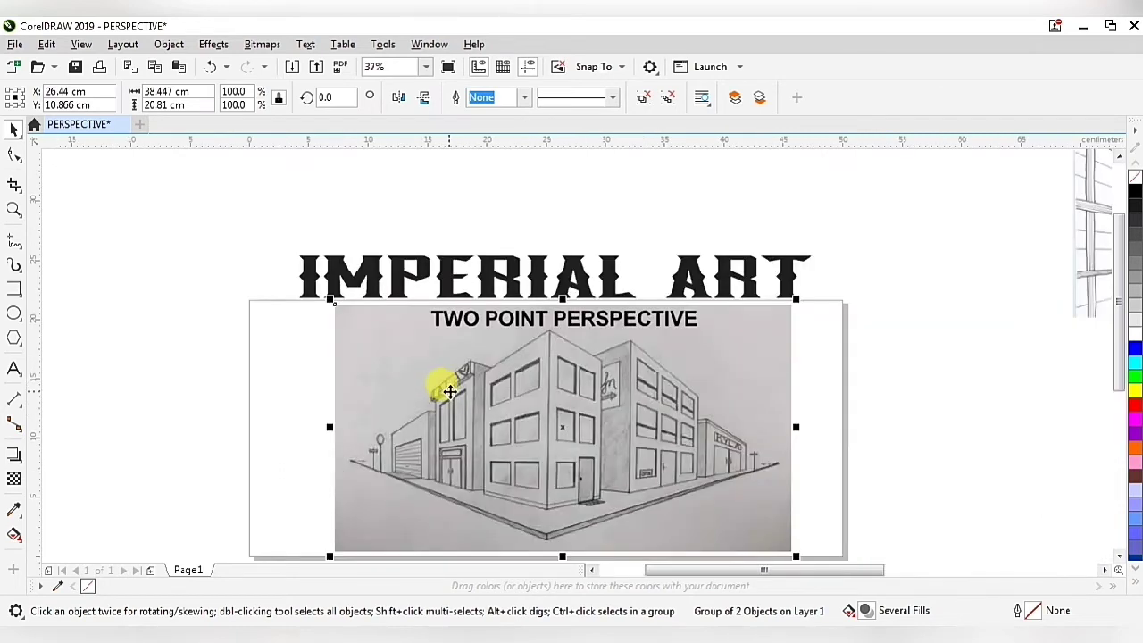
click(929, 404)
scroll(625, 398, down, 1)
scroll(607, 424, up, 1)
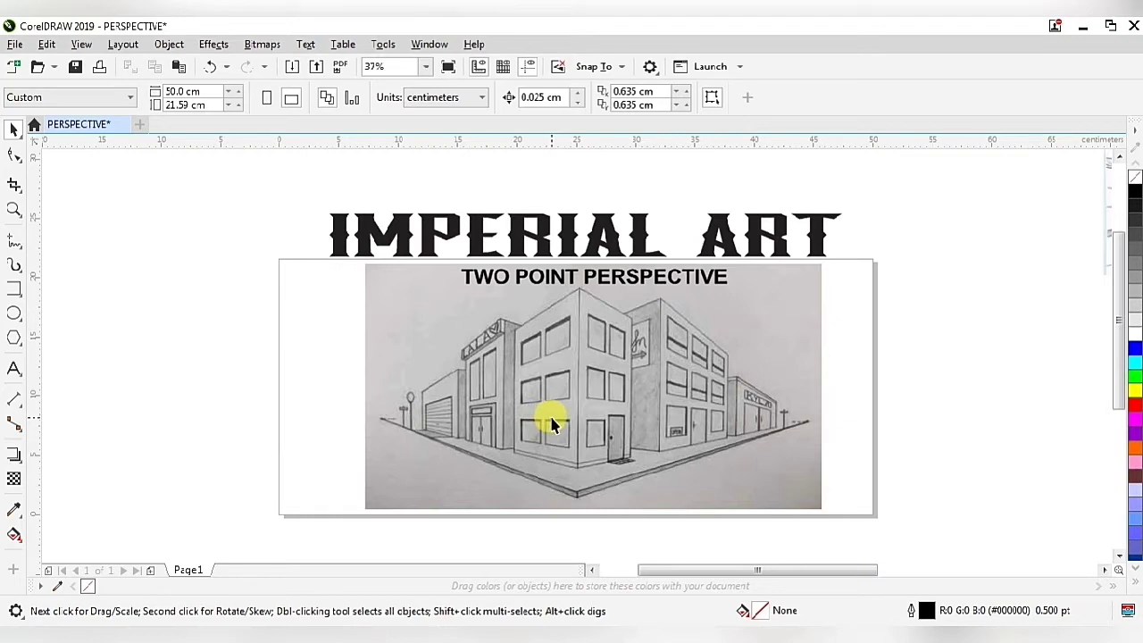
Swap the Two Point Perspective picture for the Three Point Perspective picture and nudge it up within the page.
scroll(478, 382, down, 5)
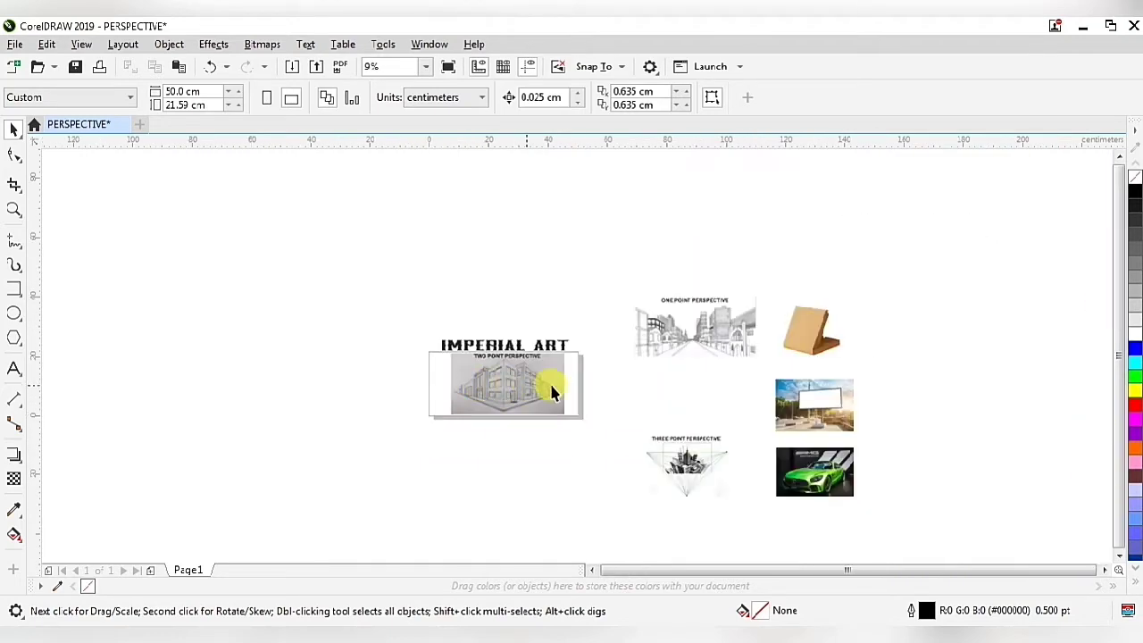
drag(551, 393, 720, 398)
drag(686, 451, 510, 375)
scroll(487, 377, up, 5)
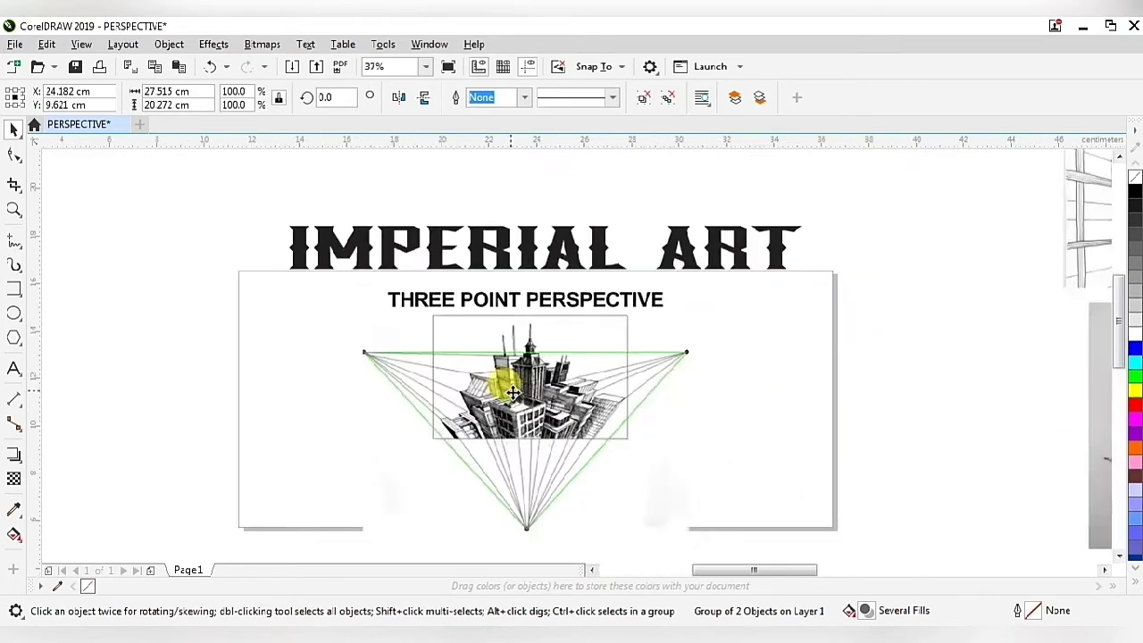
scroll(514, 393, up, 2)
scroll(518, 416, down, 2)
drag(524, 417, 531, 406)
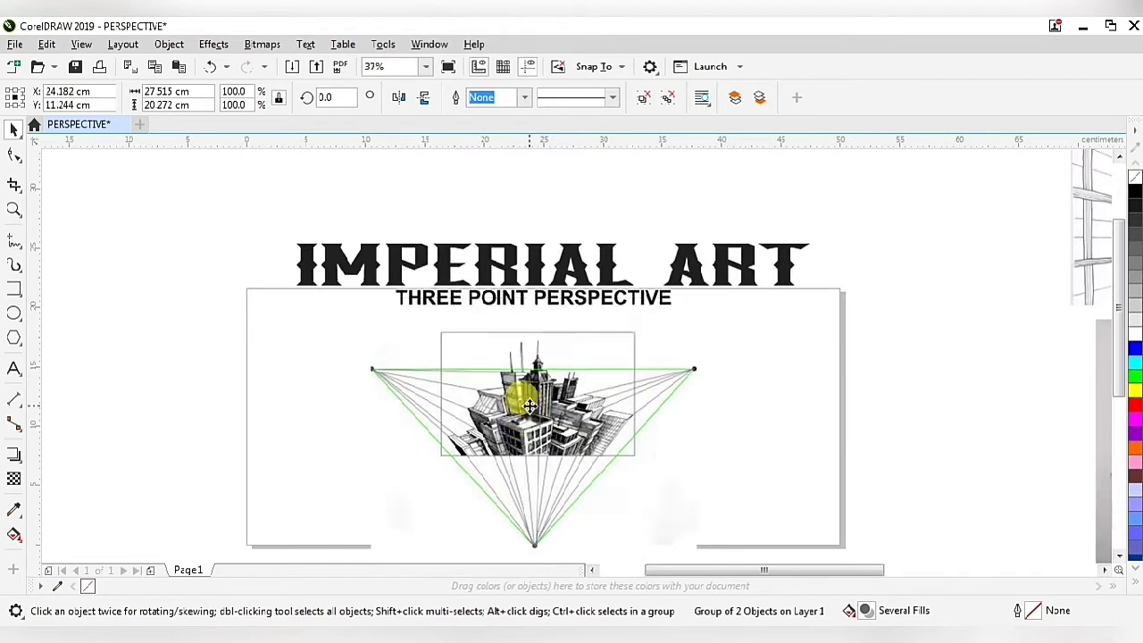
click(735, 431)
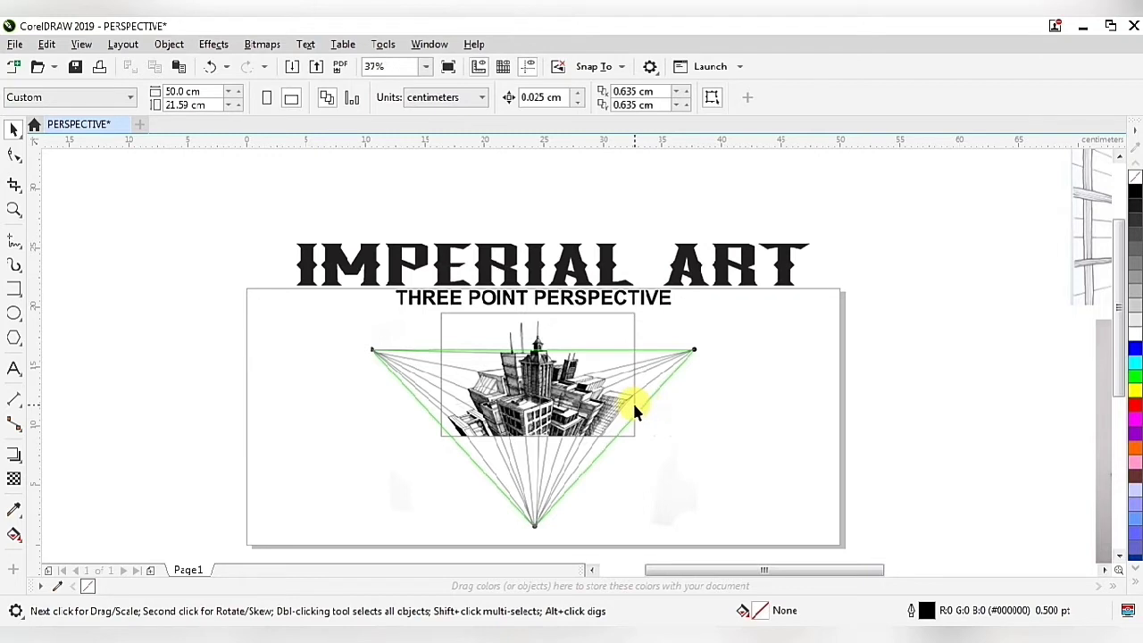
Move the Three Point Perspective picture off the page, back under the Two Point Perspective picture.
scroll(633, 401, down, 3)
drag(566, 415, 745, 487)
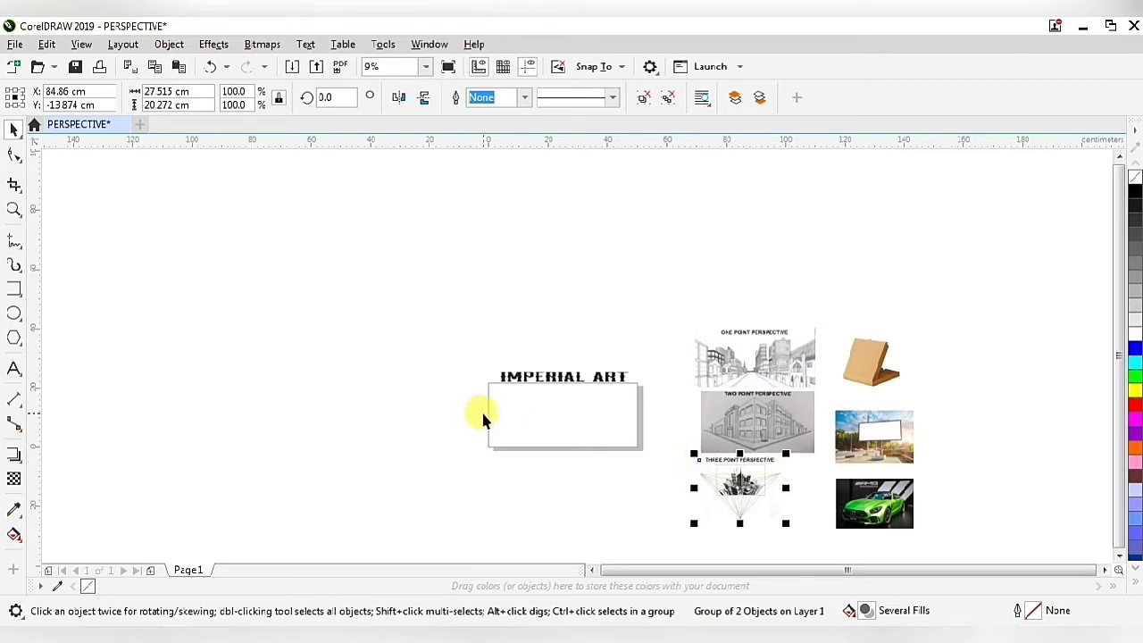
click(590, 490)
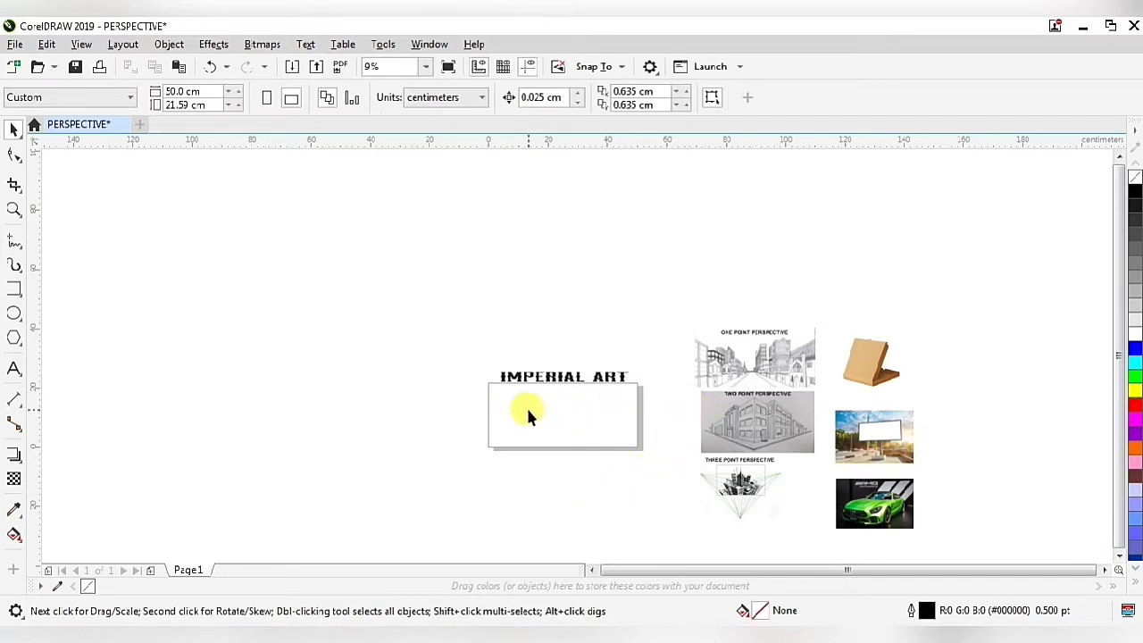
Draw a rectangle about 26.4 by 8.4 cm near the page centre, fill it blue (#0000FF) and remove its outline.
scroll(558, 418, up, 2)
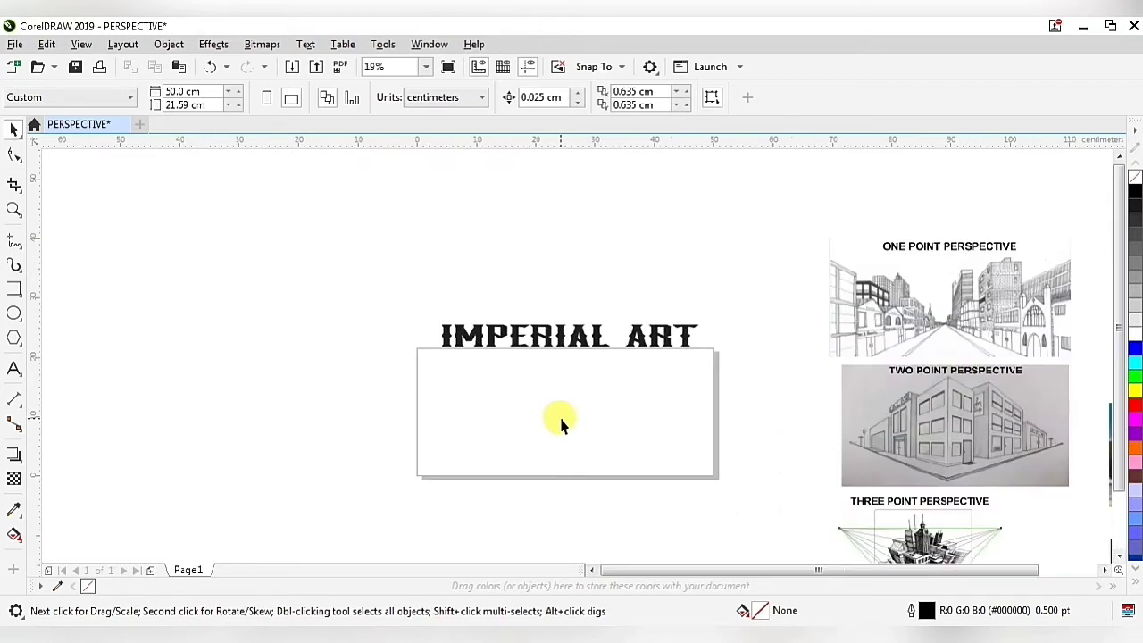
scroll(627, 428, up, 2)
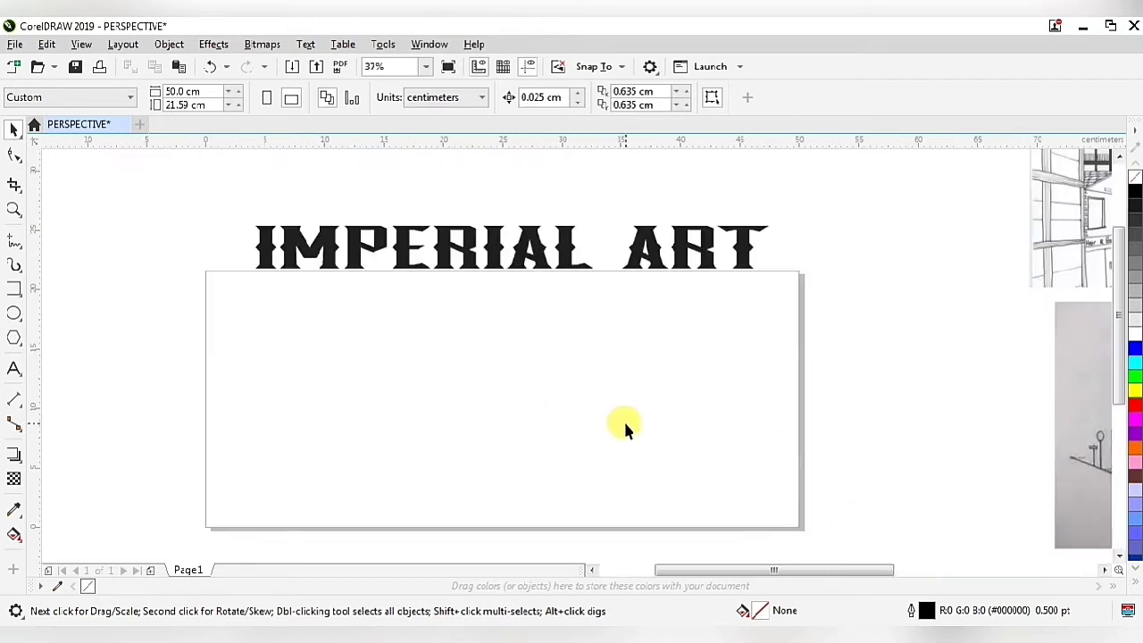
click(14, 292)
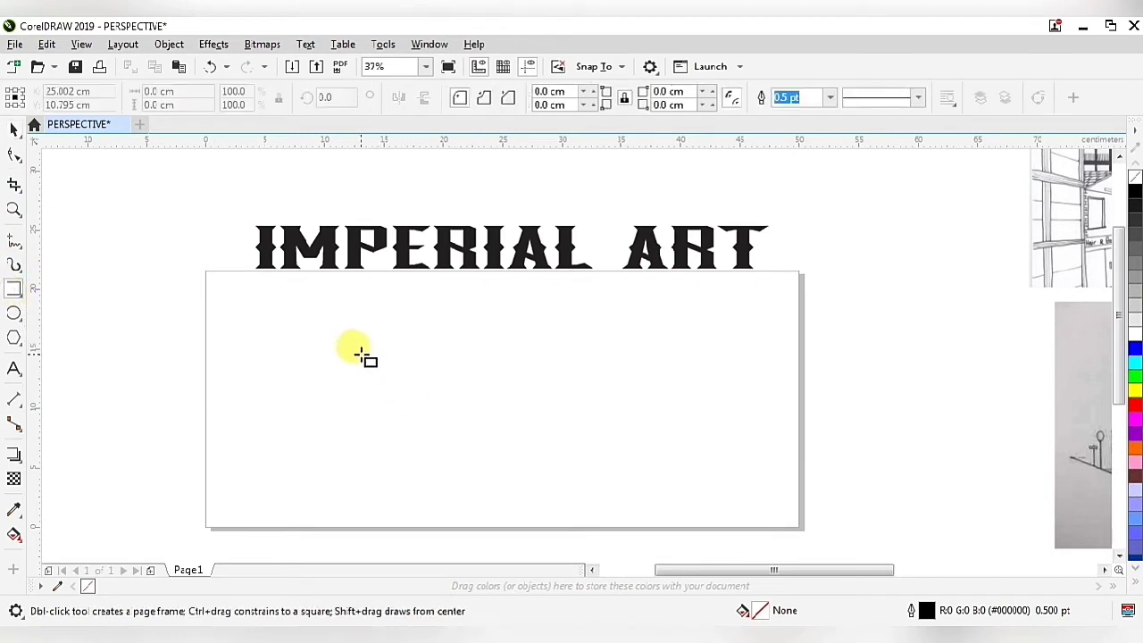
drag(361, 354, 661, 454)
drag(673, 452, 675, 454)
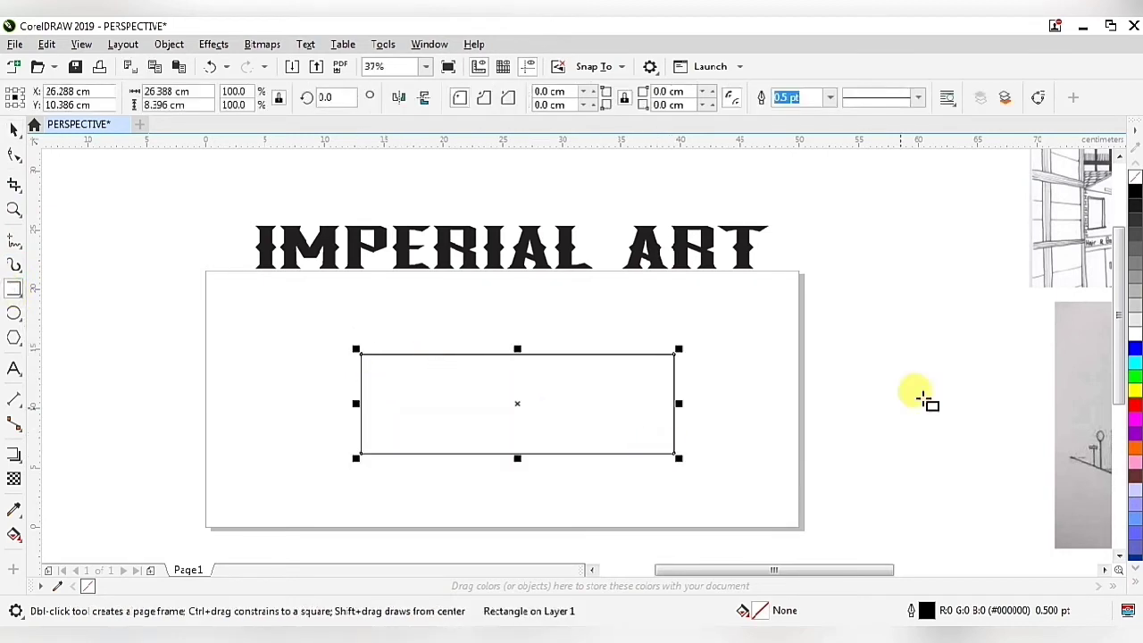
click(1135, 349)
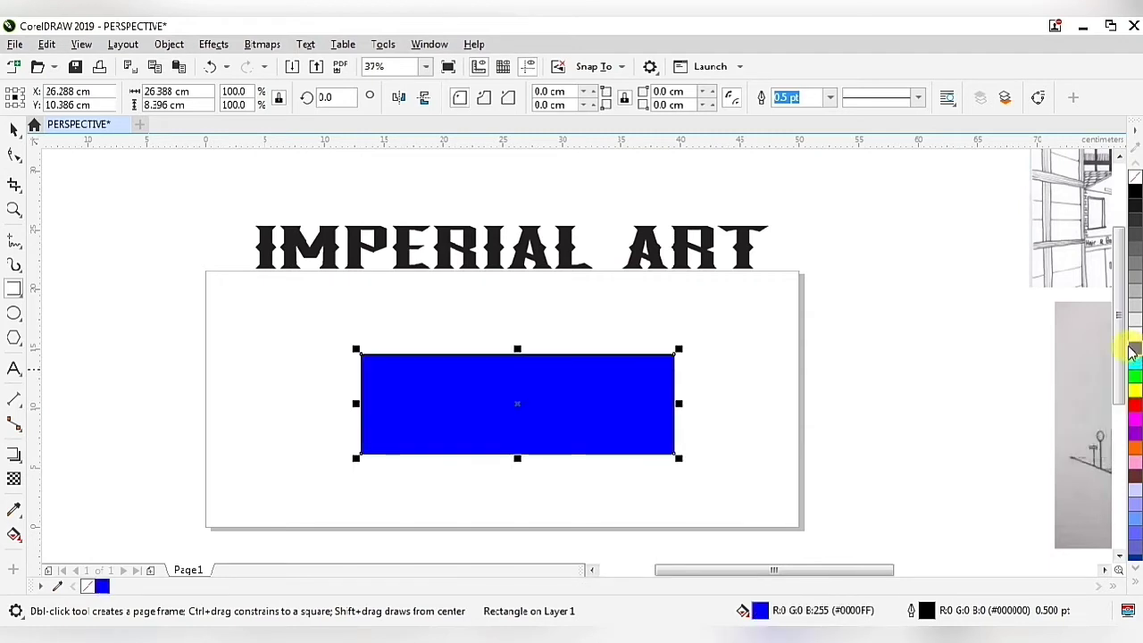
right_click(1135, 178)
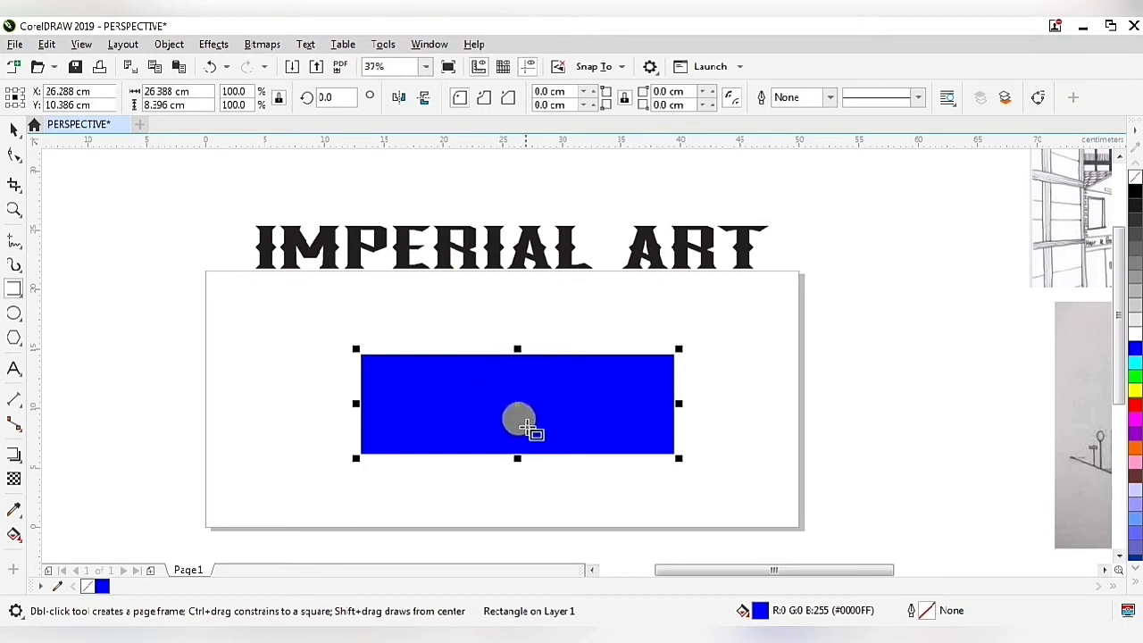
Apply Add Perspective to the blue rectangle so its perspective grid and corner nodes can be edited.
click(170, 45)
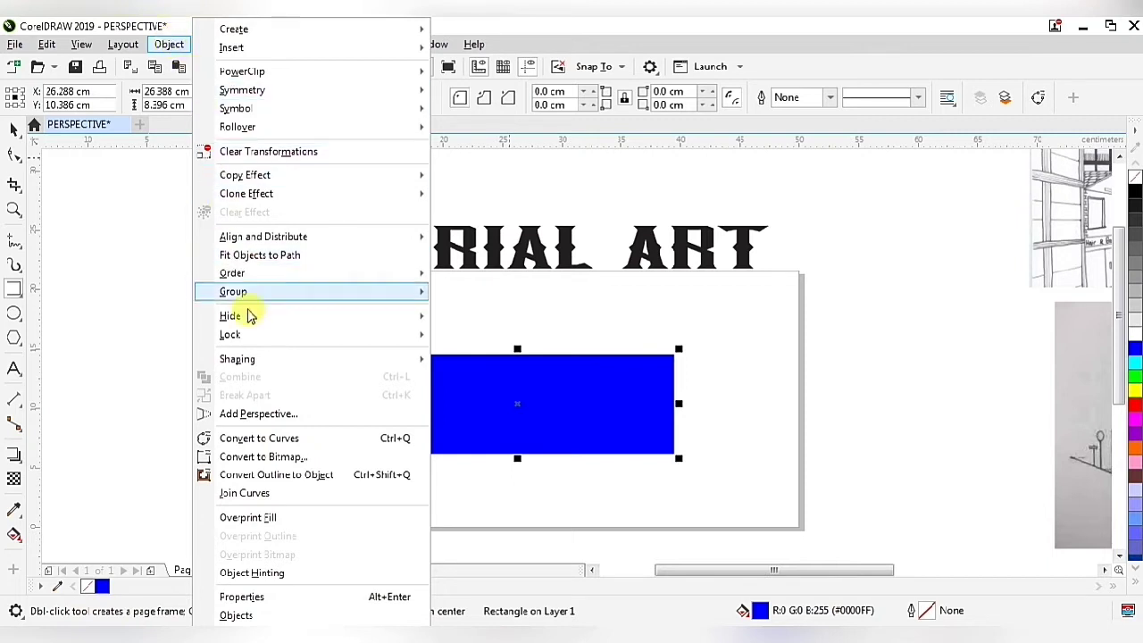
click(261, 416)
scroll(671, 376, up, 2)
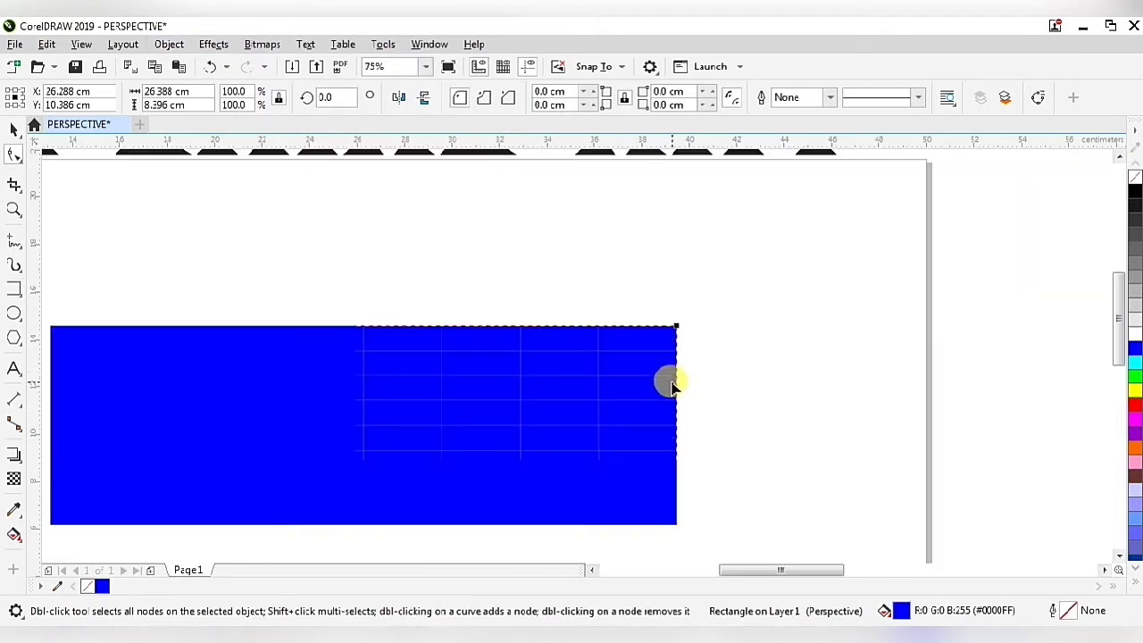
scroll(671, 382, down, 2)
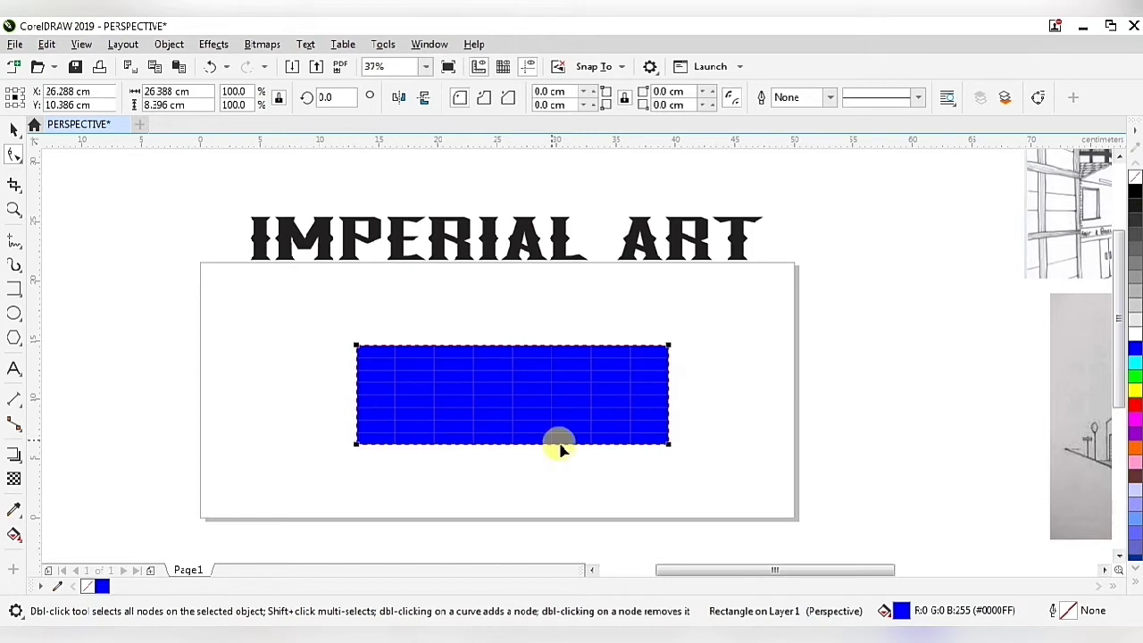
scroll(661, 347, up, 2)
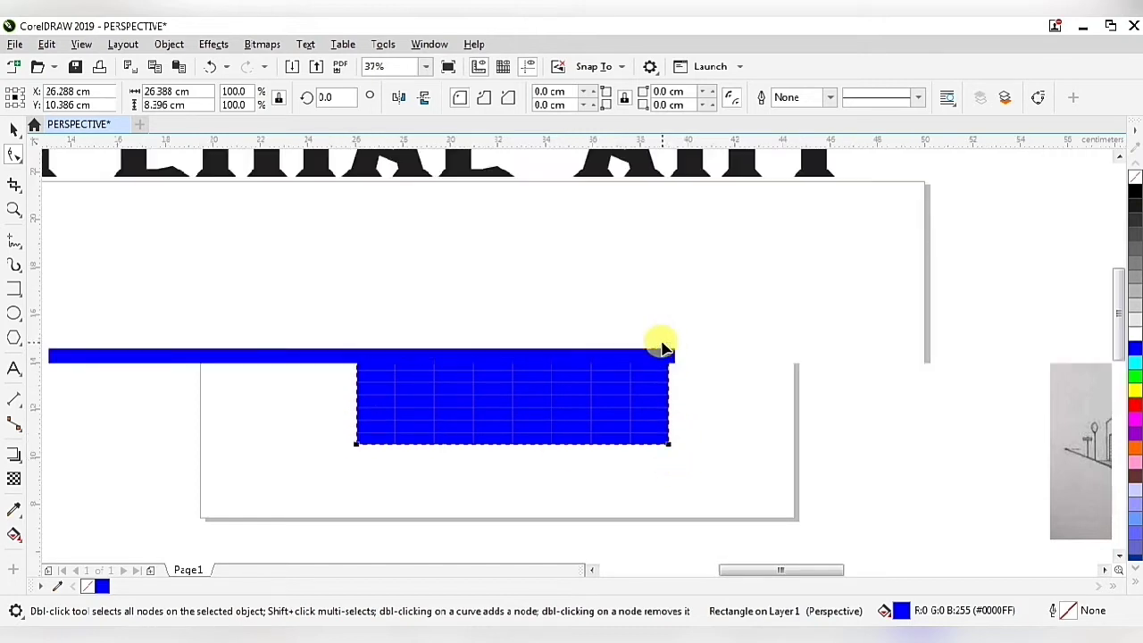
scroll(670, 380, down, 2)
scroll(669, 379, up, 2)
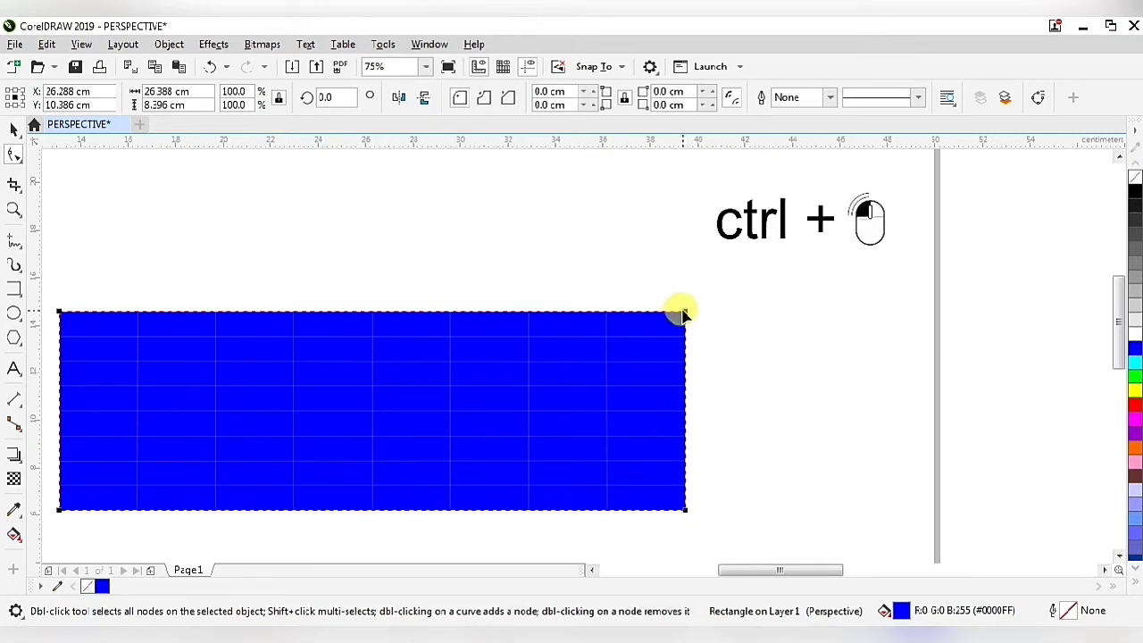
Lower the grid's upper-right corner node straight down until the right side is about a quarter of the left side's height.
drag(683, 314, 684, 465)
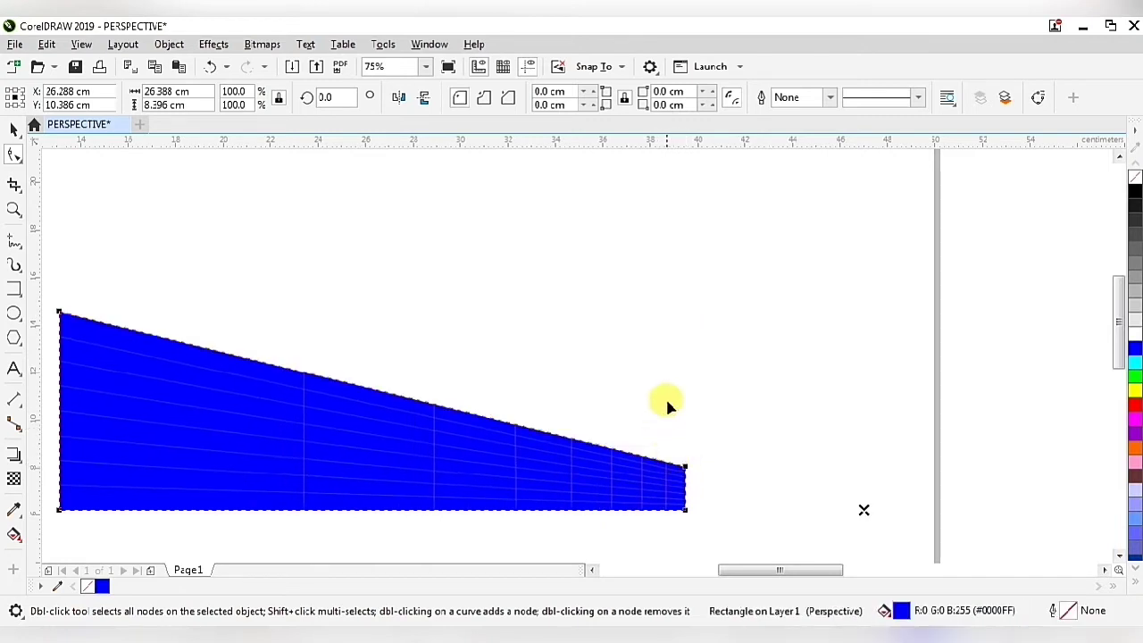
scroll(738, 375, down, 2)
scroll(717, 390, up, 2)
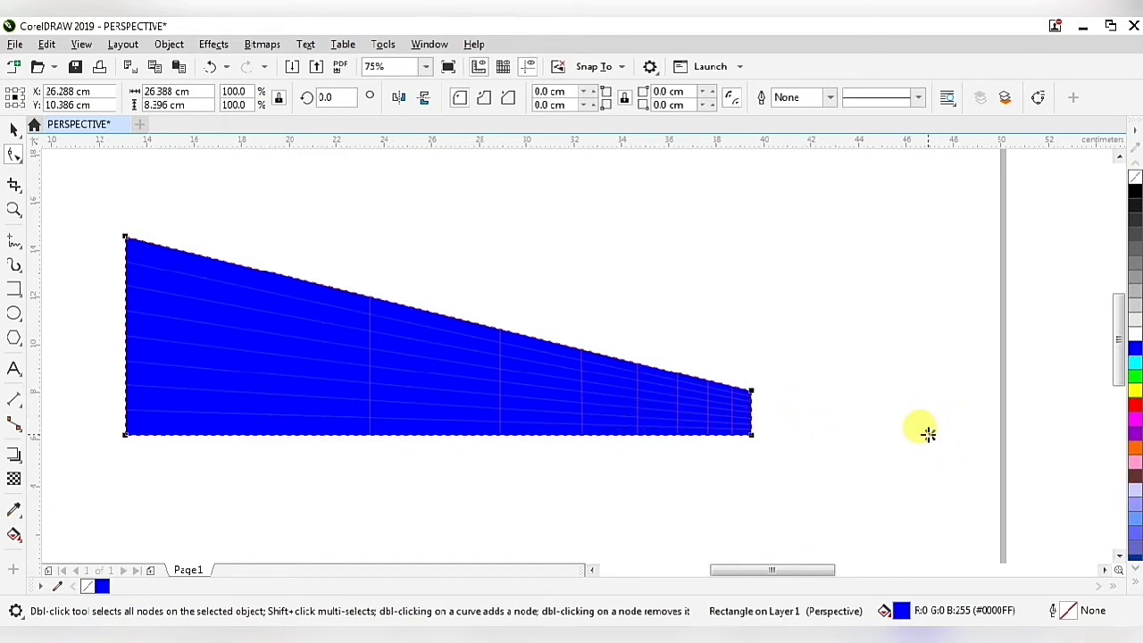
Slide the vanishing point in to the shape's narrow end and back out to about 5 cm beyond it.
drag(929, 434, 755, 435)
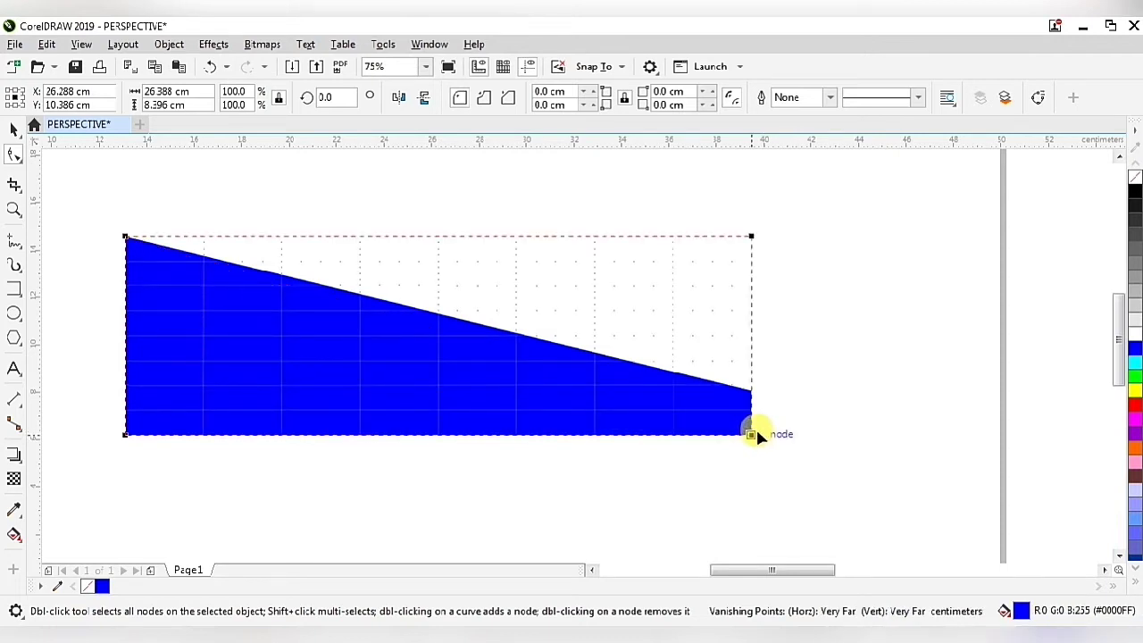
drag(756, 435, 767, 434)
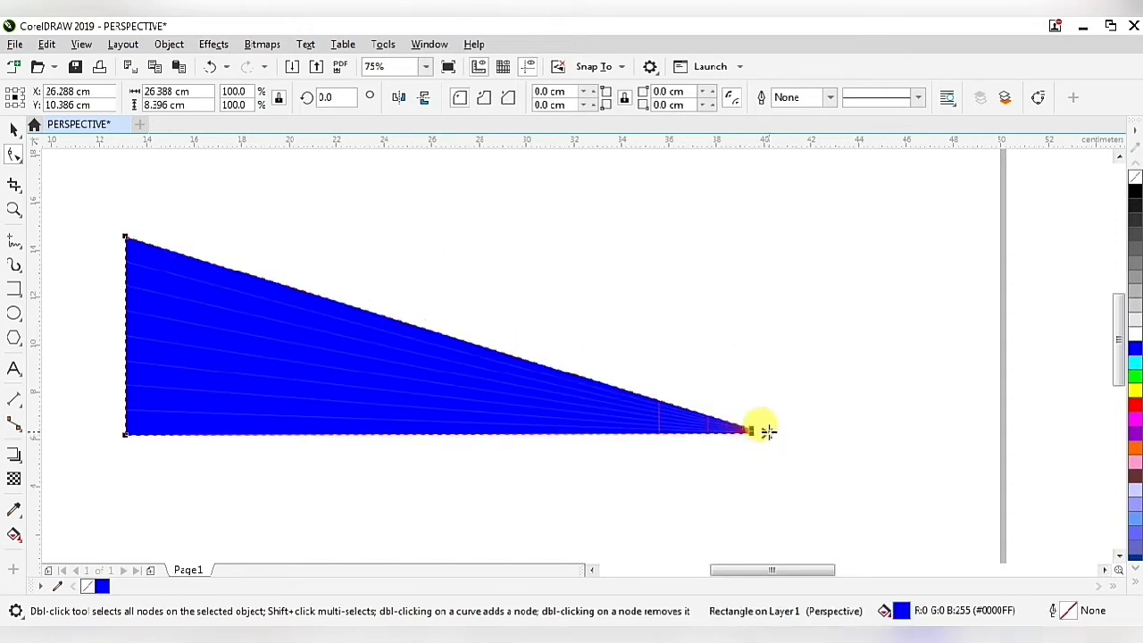
drag(761, 434, 870, 433)
click(638, 360)
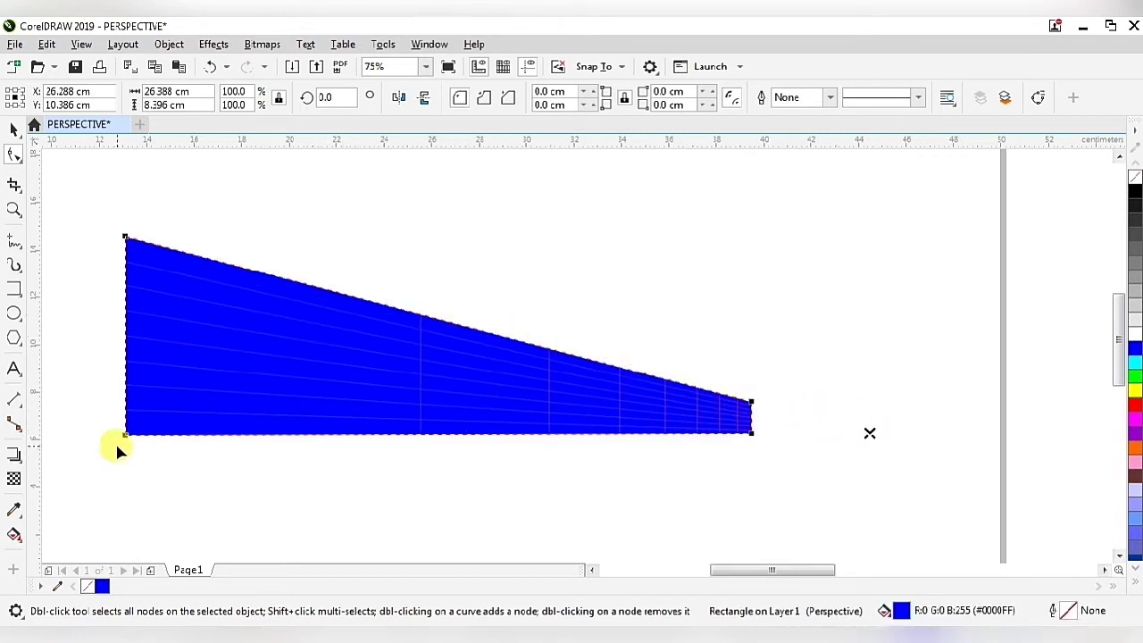
Leave perspective editing and delete the blue perspective shape from the page.
scroll(637, 393, down, 2)
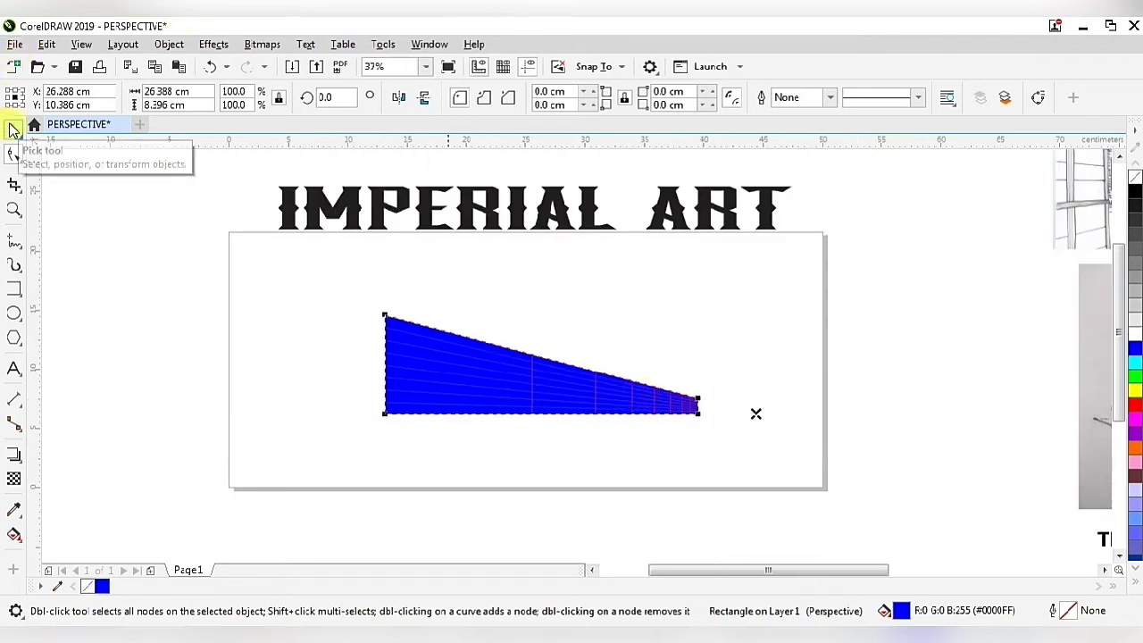
click(12, 130)
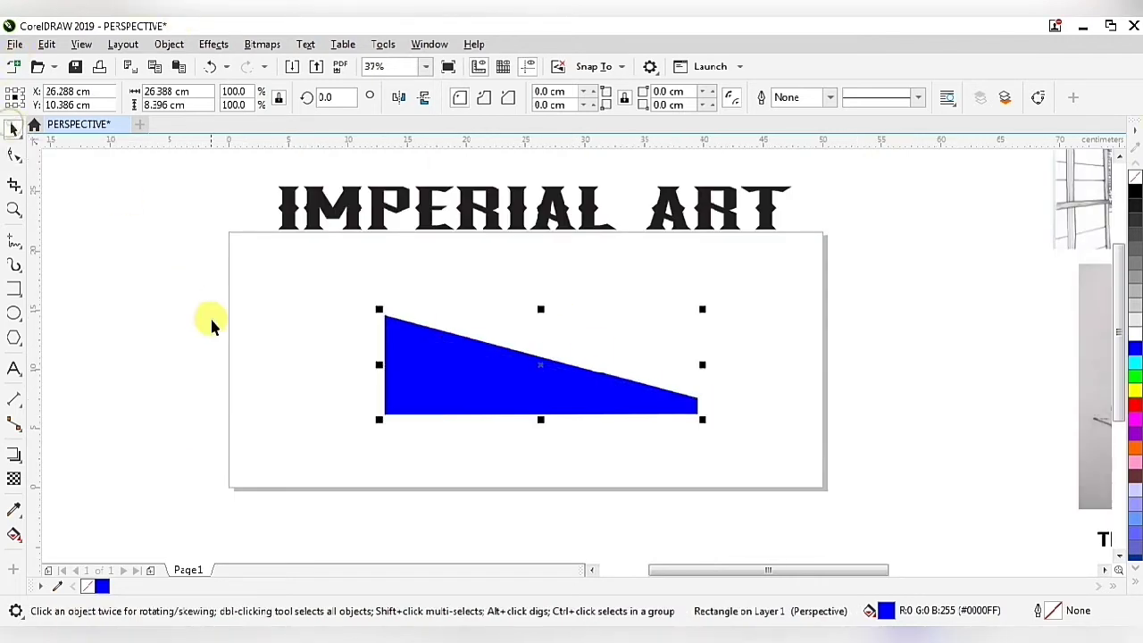
click(214, 340)
right_click(437, 362)
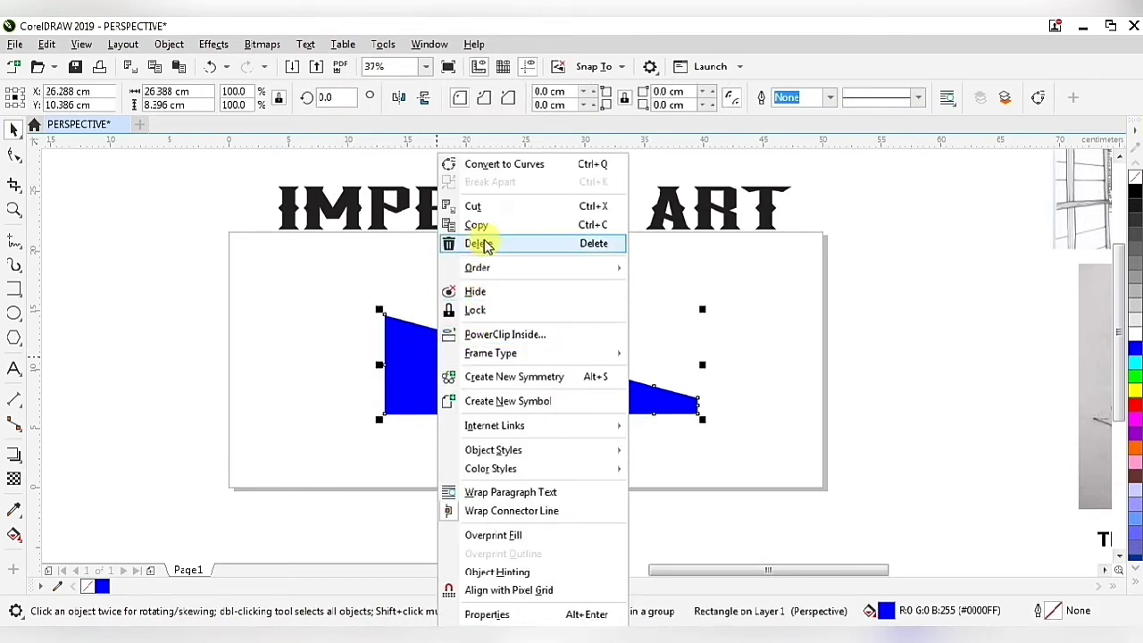
click(480, 244)
Move the open cardboard box picture onto the middle of the page, below the IMPERIAL ART heading.
scroll(626, 318, down, 4)
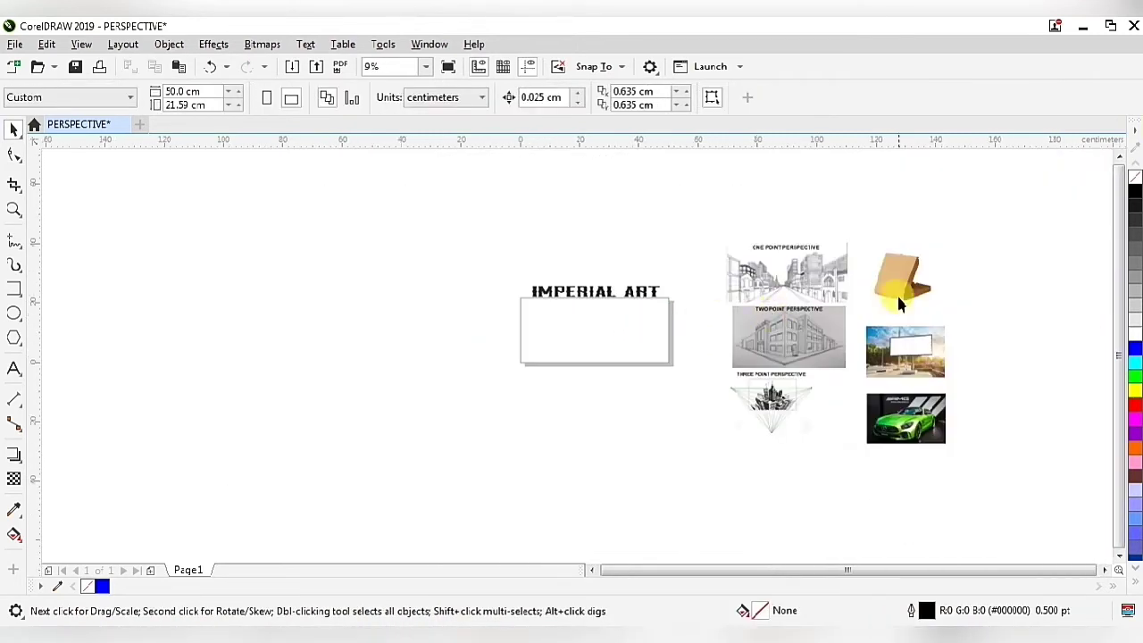
drag(896, 294, 585, 344)
scroll(543, 349, up, 3)
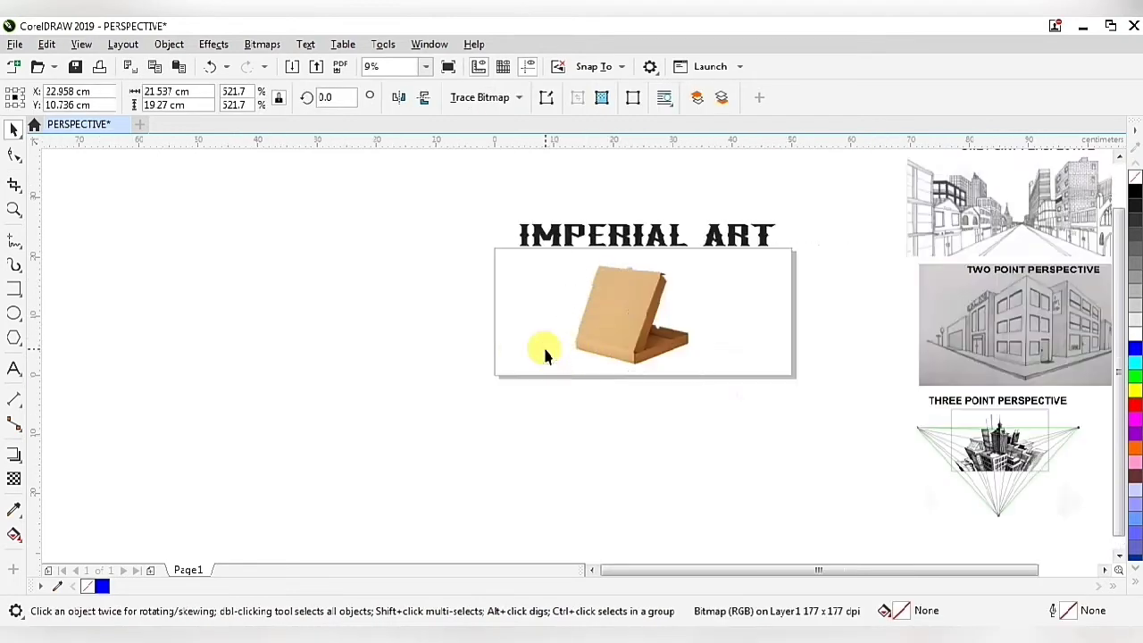
scroll(644, 332, up, 1)
scroll(623, 340, down, 1)
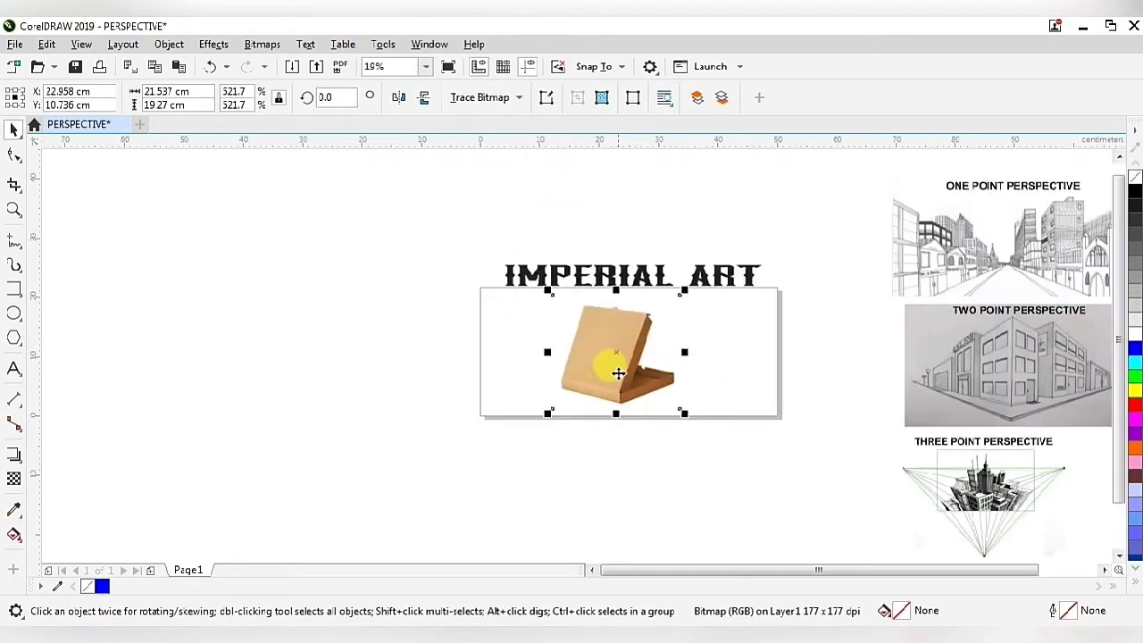
Shift the cardboard box picture slightly up and to the right on the page and deselect it.
scroll(617, 372, up, 1)
drag(615, 372, 628, 361)
click(833, 363)
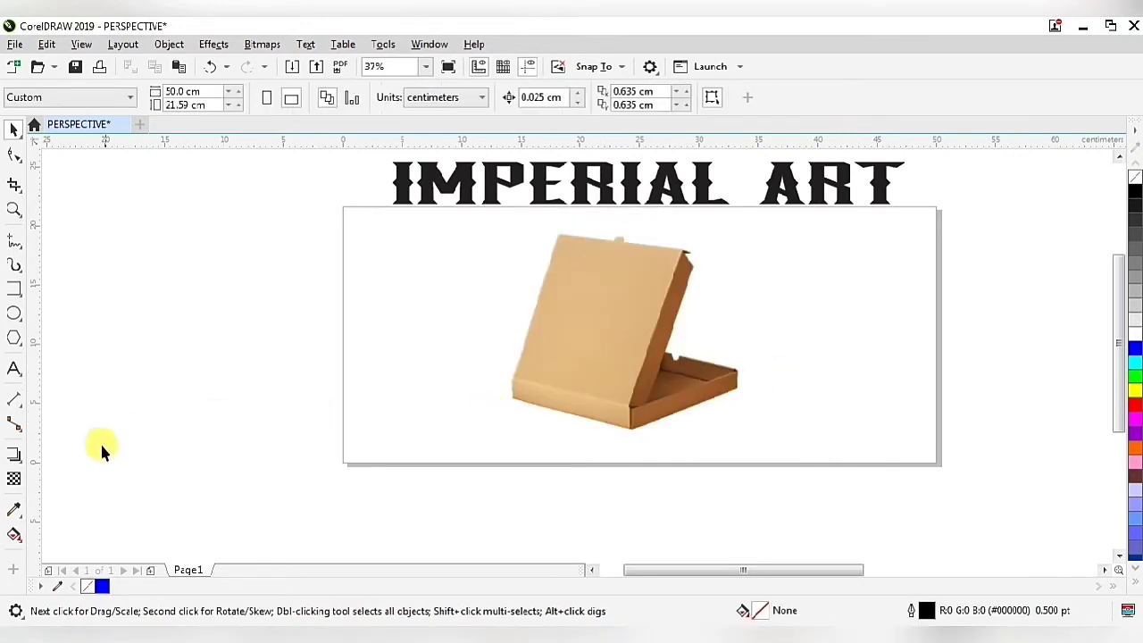
Add the artistic text IMPERIAL ART in 24 pt Arial just below the page's lower-left edge.
click(14, 369)
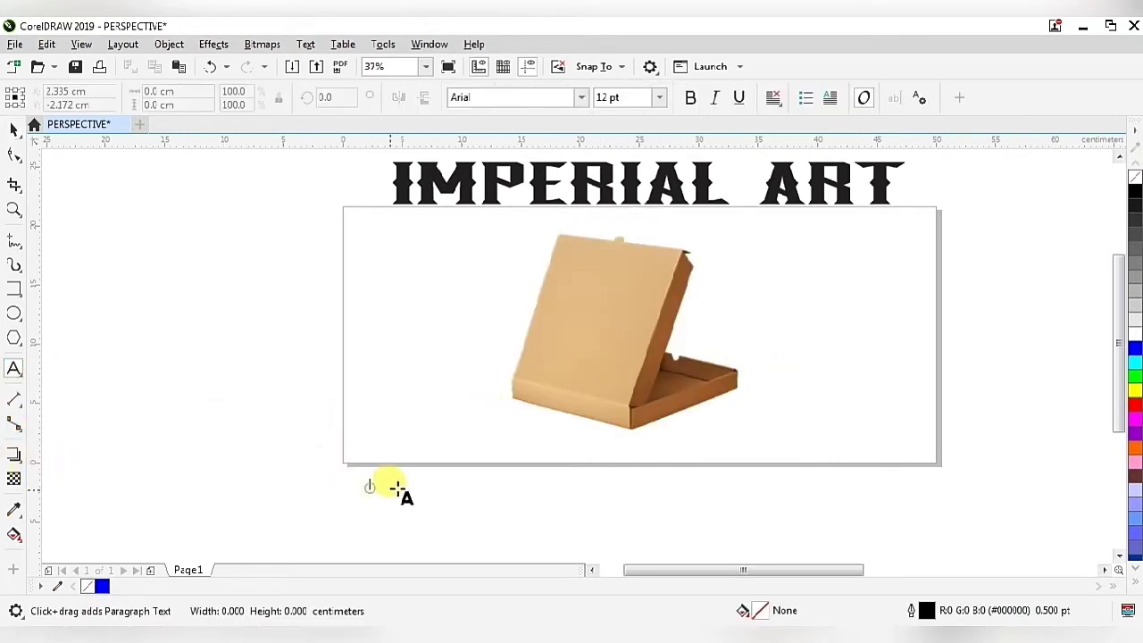
click(545, 480)
text(IMPERIAL ART)
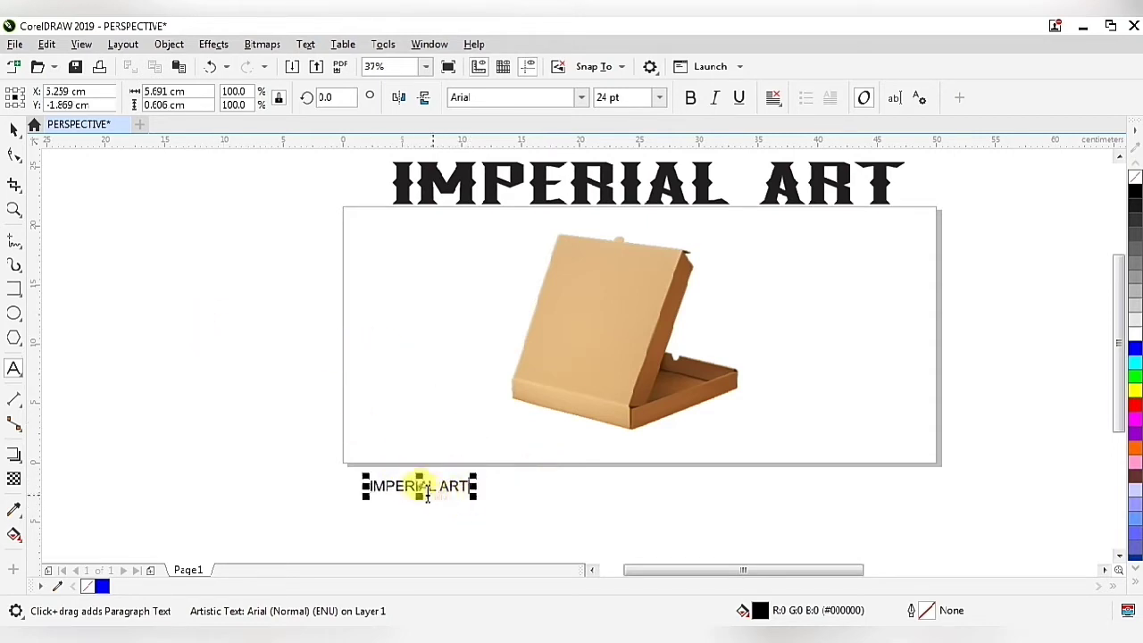
Enlarge the IMPERIAL ART text to about 34.5 pt and place it over the box's front panel.
drag(421, 485, 552, 408)
scroll(546, 408, up, 5)
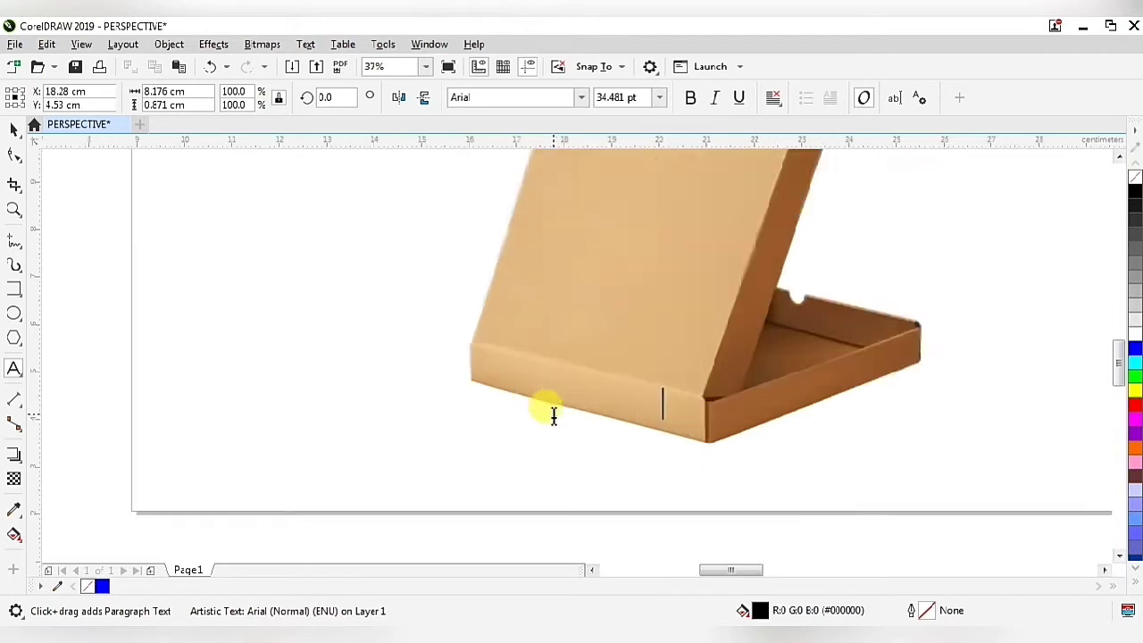
click(576, 401)
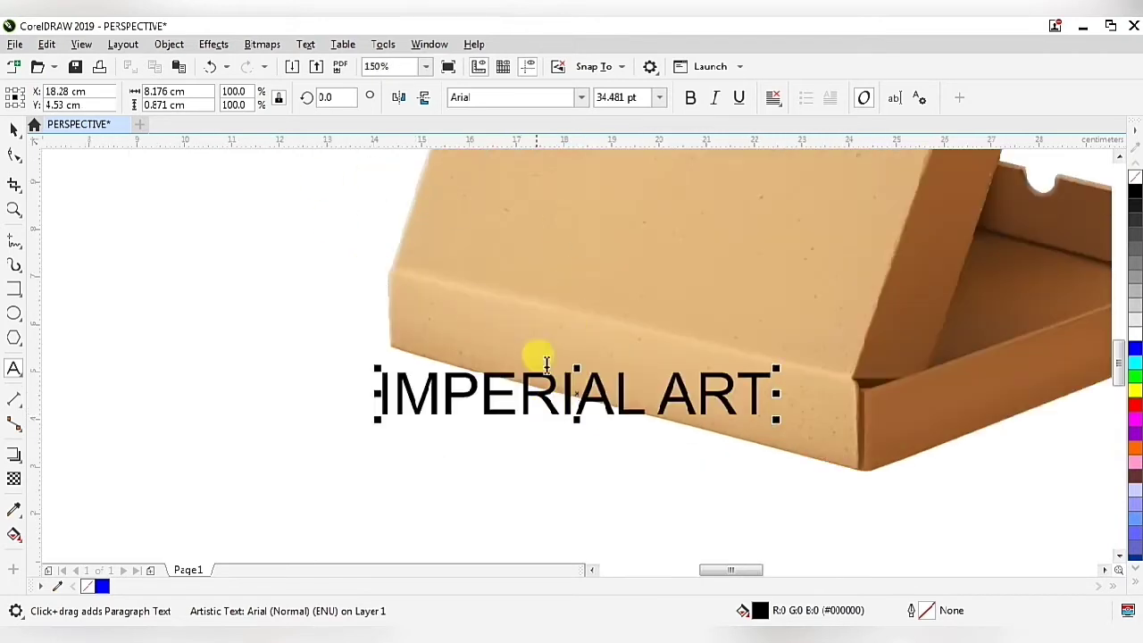
drag(578, 393, 622, 375)
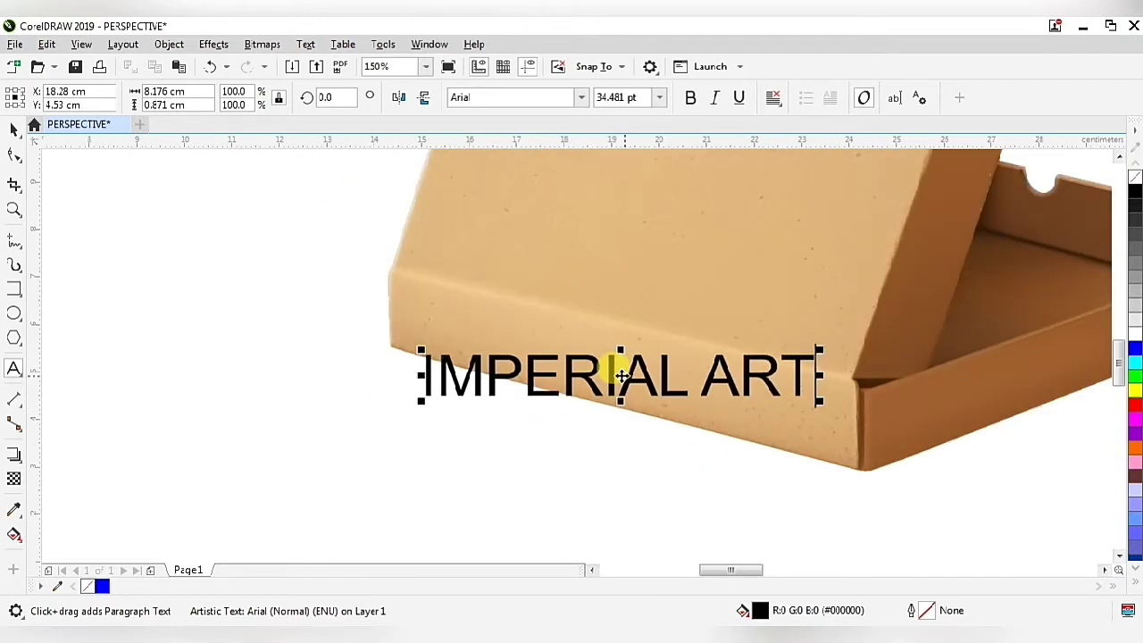
Apply Add Perspective to the text and pull its corner nodes out to the corners of the box's front panel.
click(160, 44)
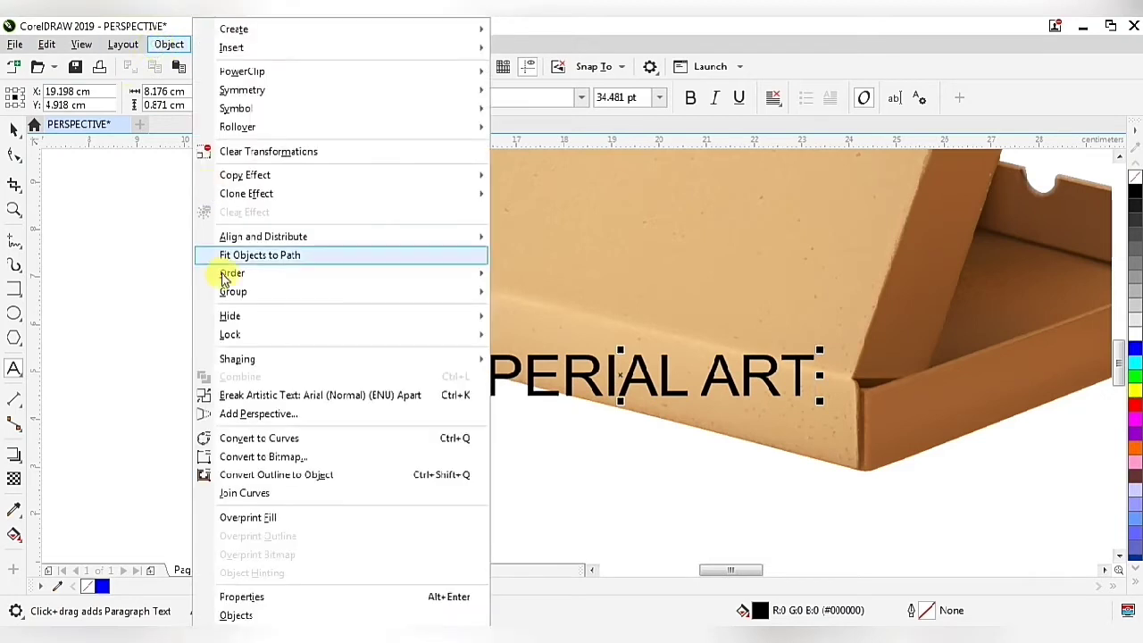
click(254, 414)
drag(426, 349, 390, 272)
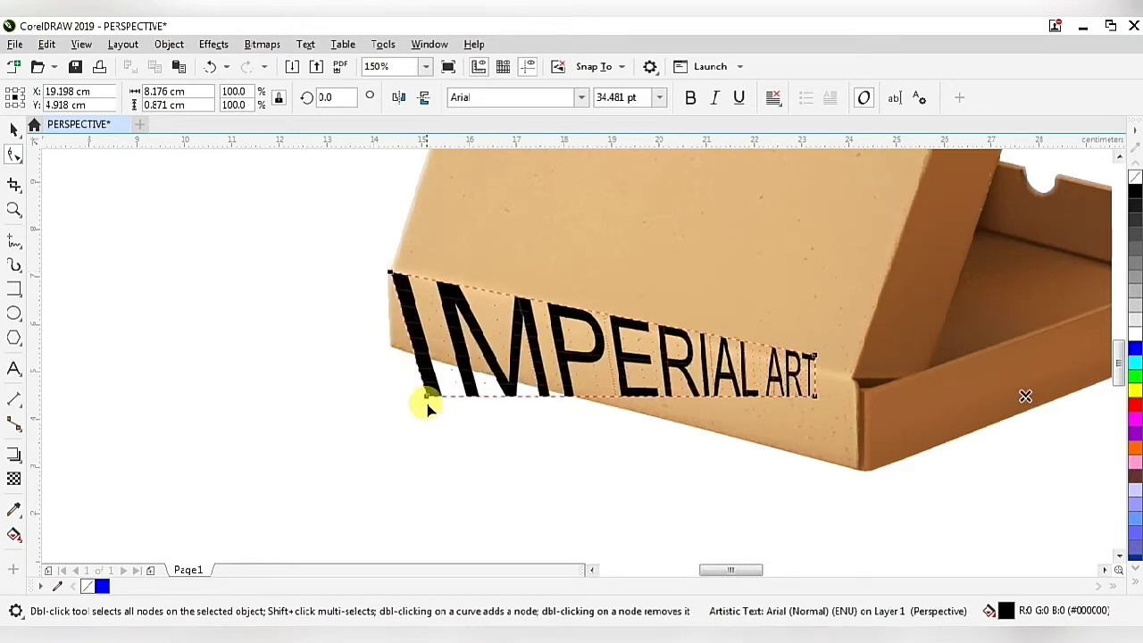
drag(427, 401, 391, 346)
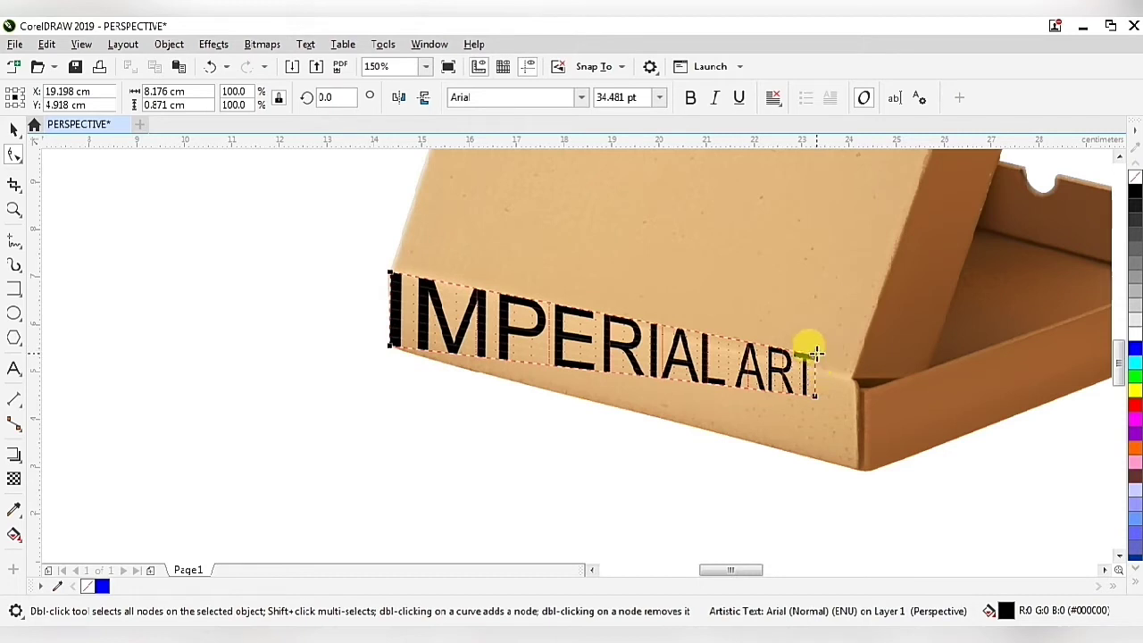
drag(811, 352, 845, 460)
Fine-tune the two right corner nodes of the text's perspective grid so they meet the front panel's right edge.
scroll(858, 429, up, 3)
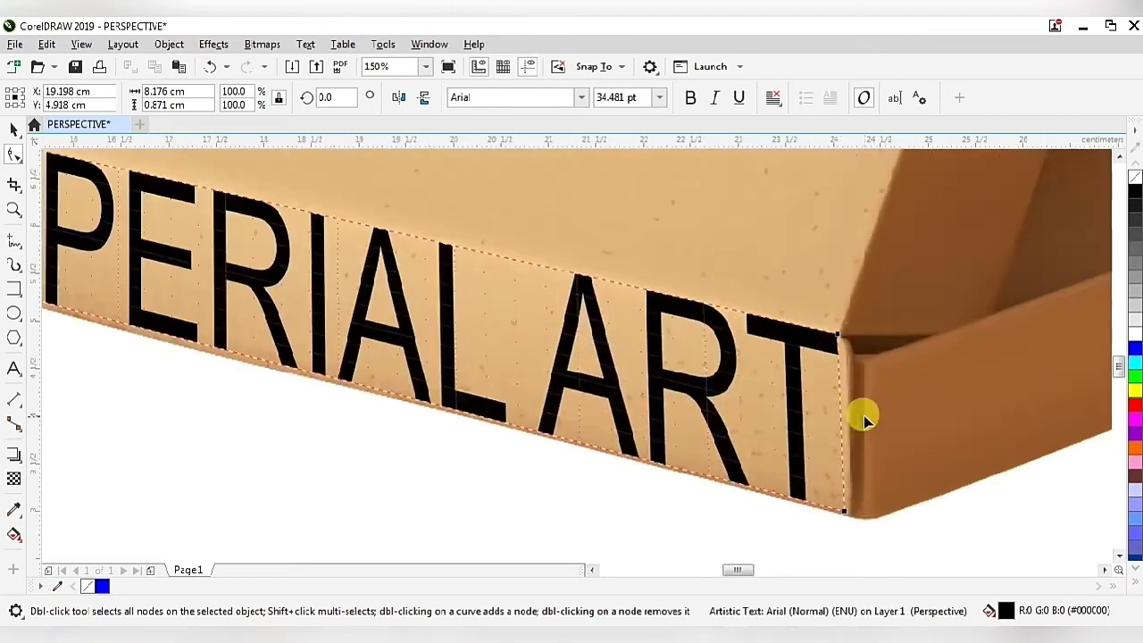
scroll(840, 343, up, 3)
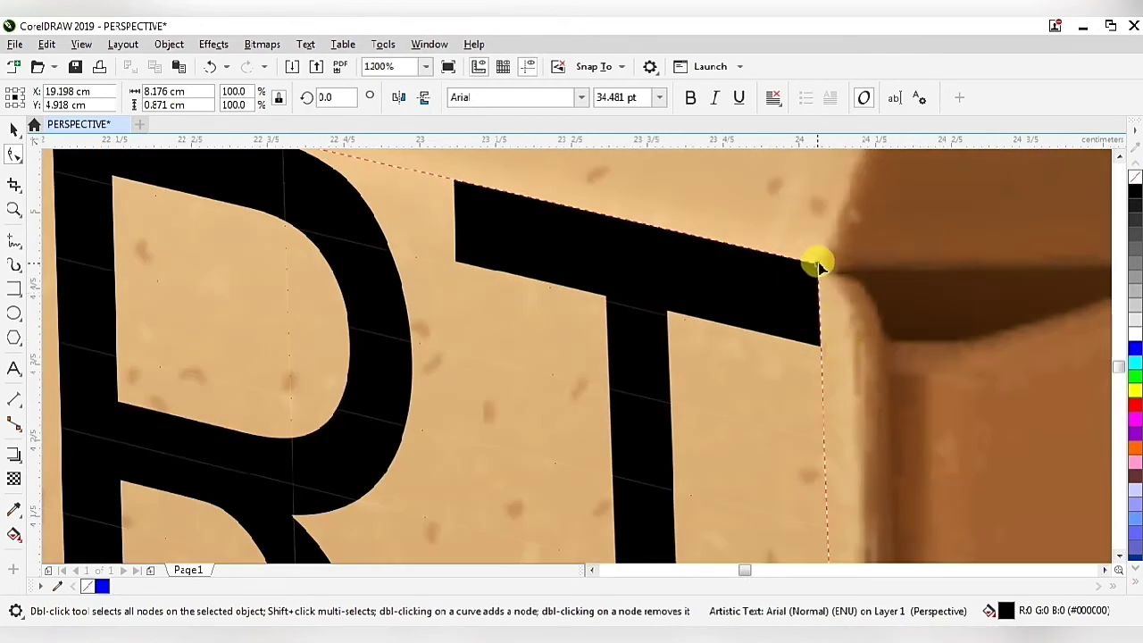
mouse_move(815, 264)
mouse_down()
mouse_move(840, 284)
mouse_move(830, 268)
mouse_up()
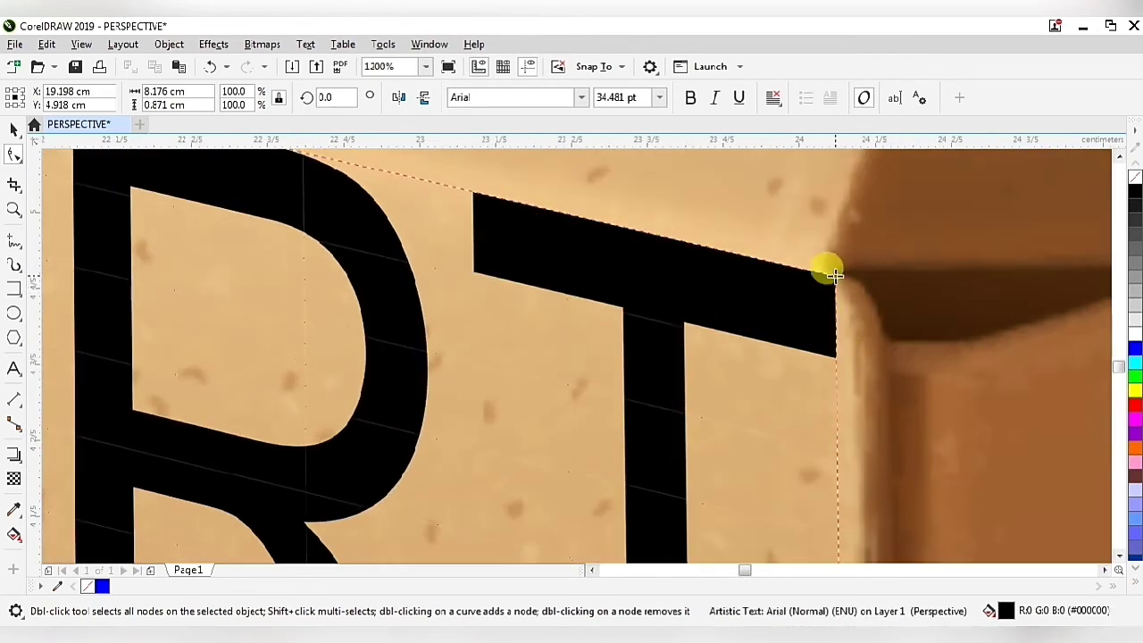
scroll(813, 293, down, 4)
scroll(815, 465, up, 2)
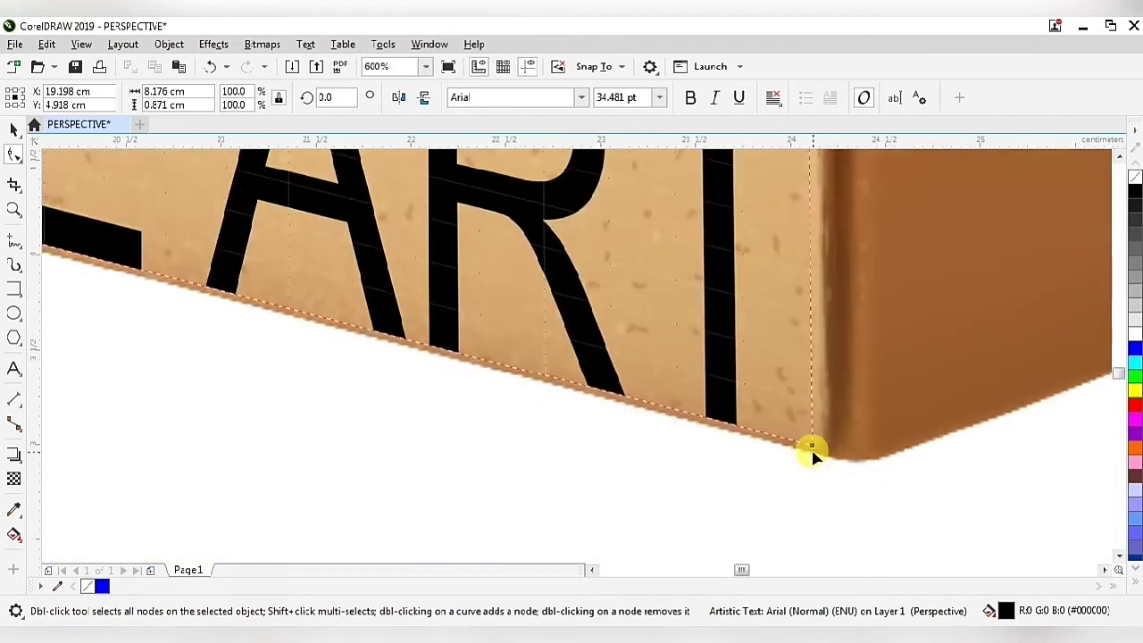
drag(804, 439, 820, 453)
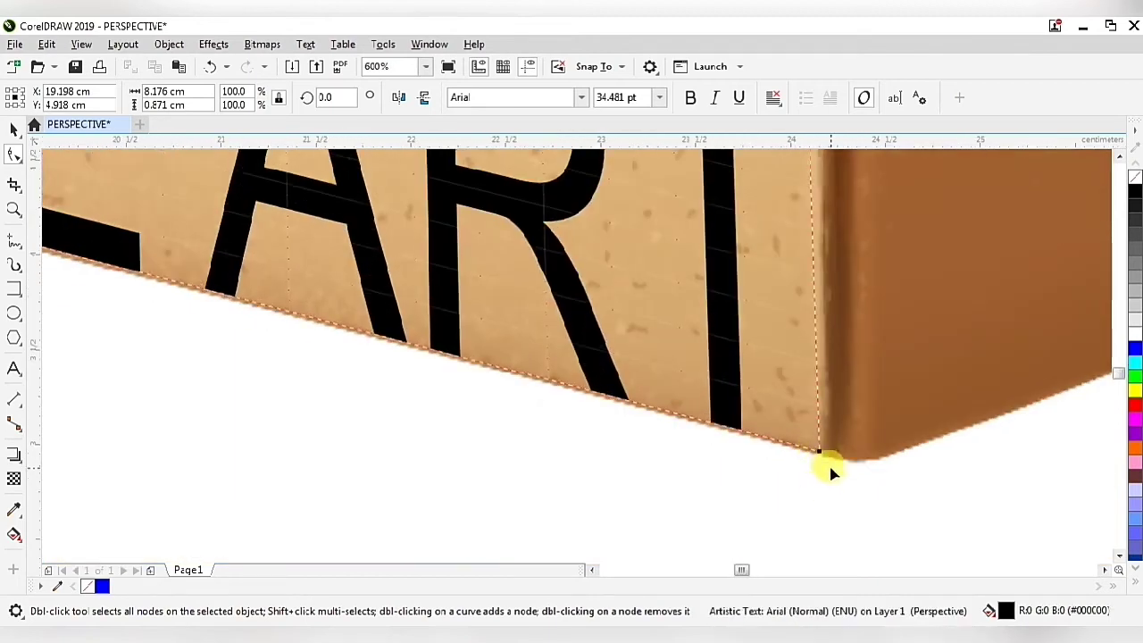
Align the grid's upper-left corner node with the front panel's corner, then leave perspective editing and deselect the text.
scroll(827, 457, down, 4)
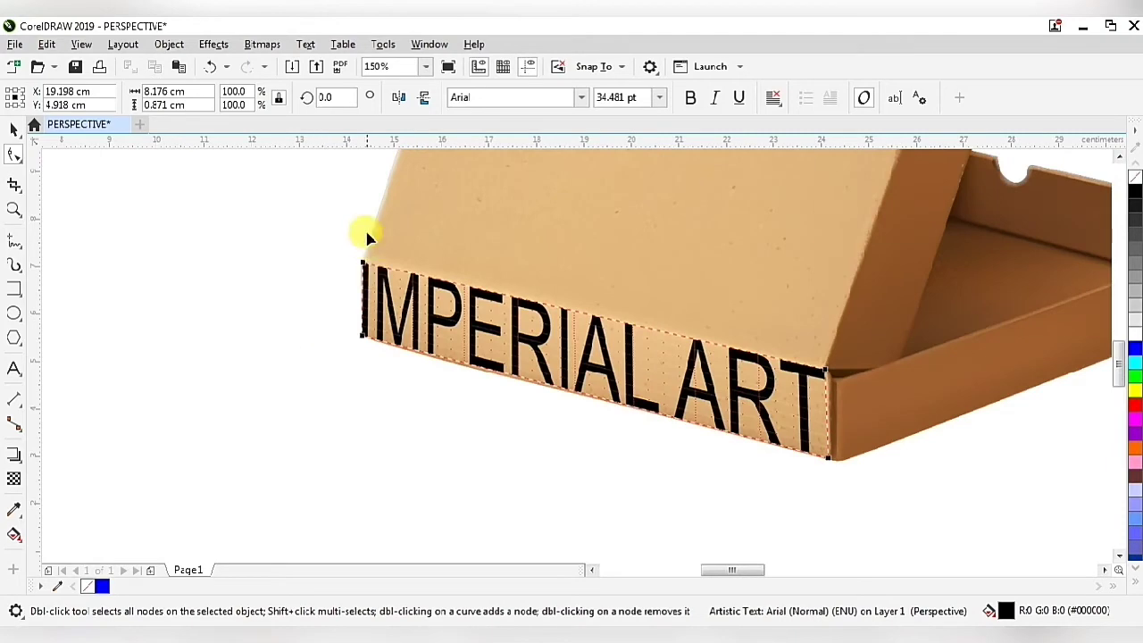
scroll(358, 277, up, 6)
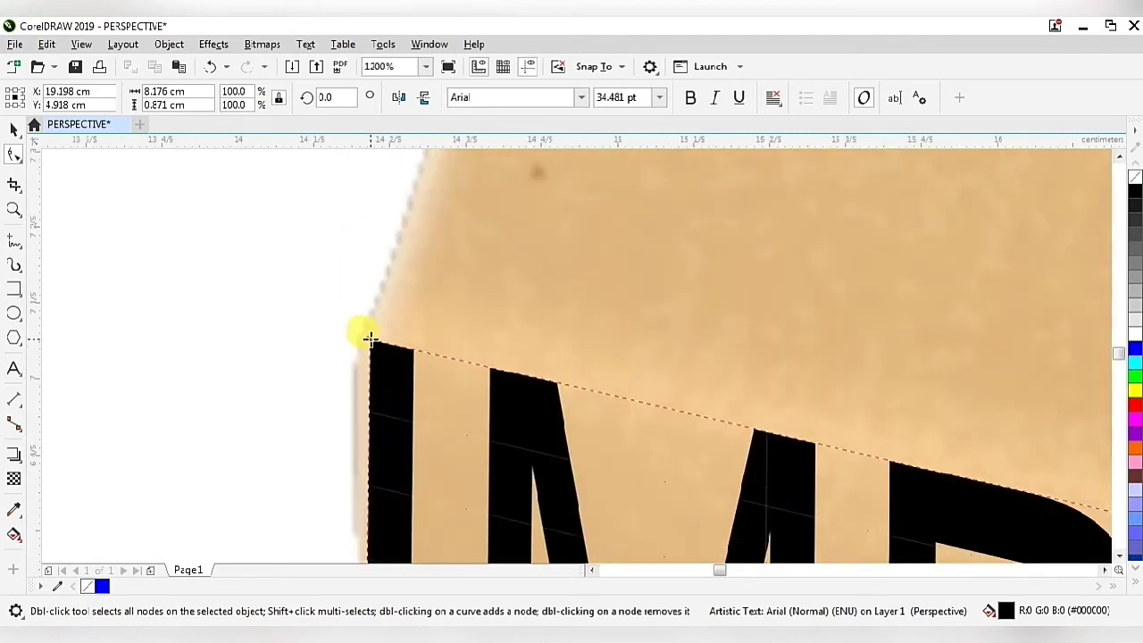
drag(369, 338, 360, 332)
scroll(408, 257, down, 2)
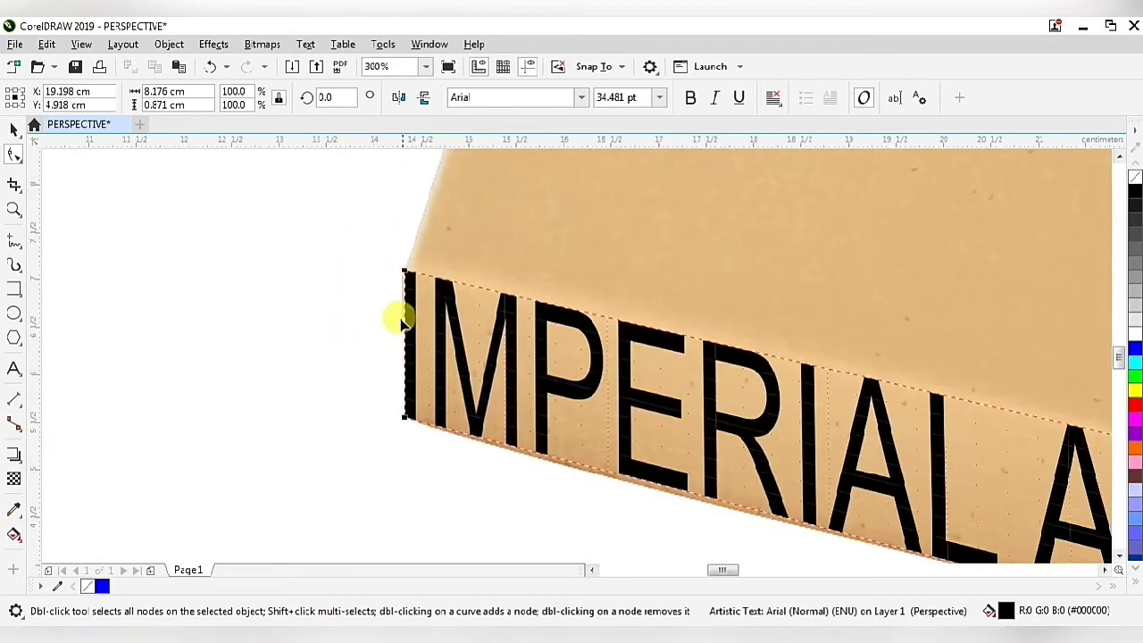
scroll(404, 324, down, 2)
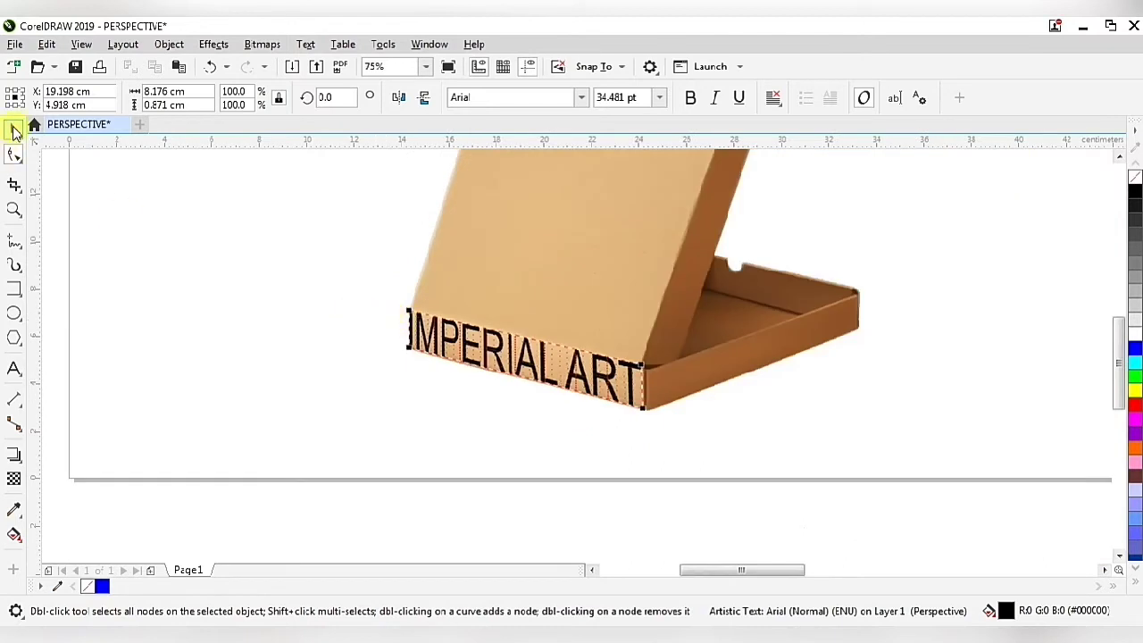
click(13, 129)
click(166, 319)
Delete the box picture together with its perspective text from the page.
scroll(585, 384, down, 1)
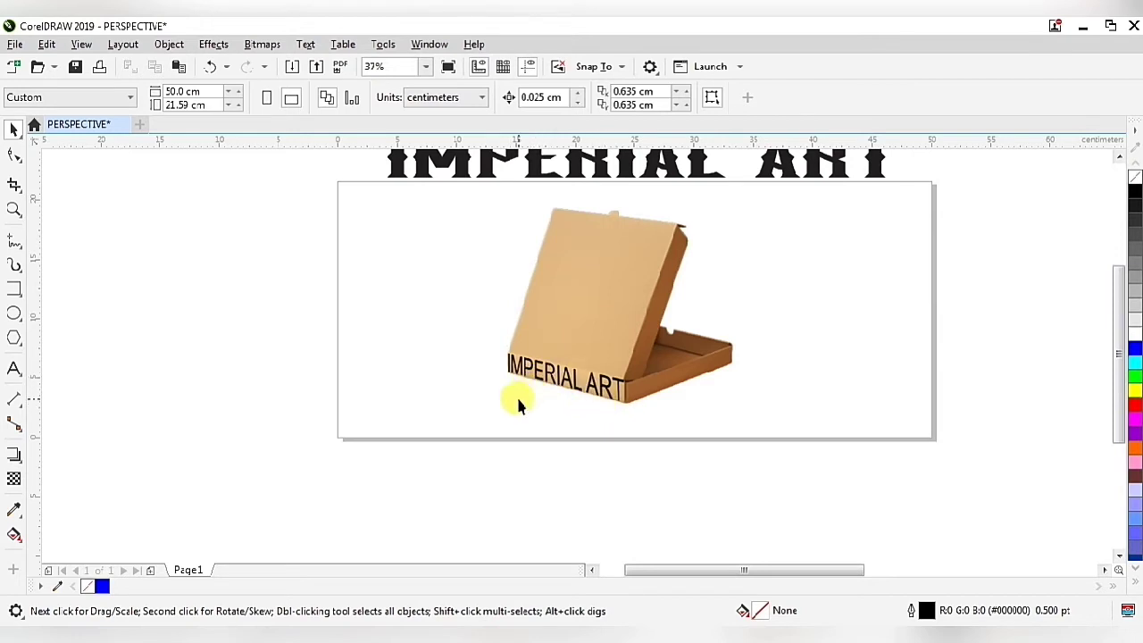
scroll(518, 402, down, 1)
scroll(518, 402, up, 1)
scroll(522, 403, down, 1)
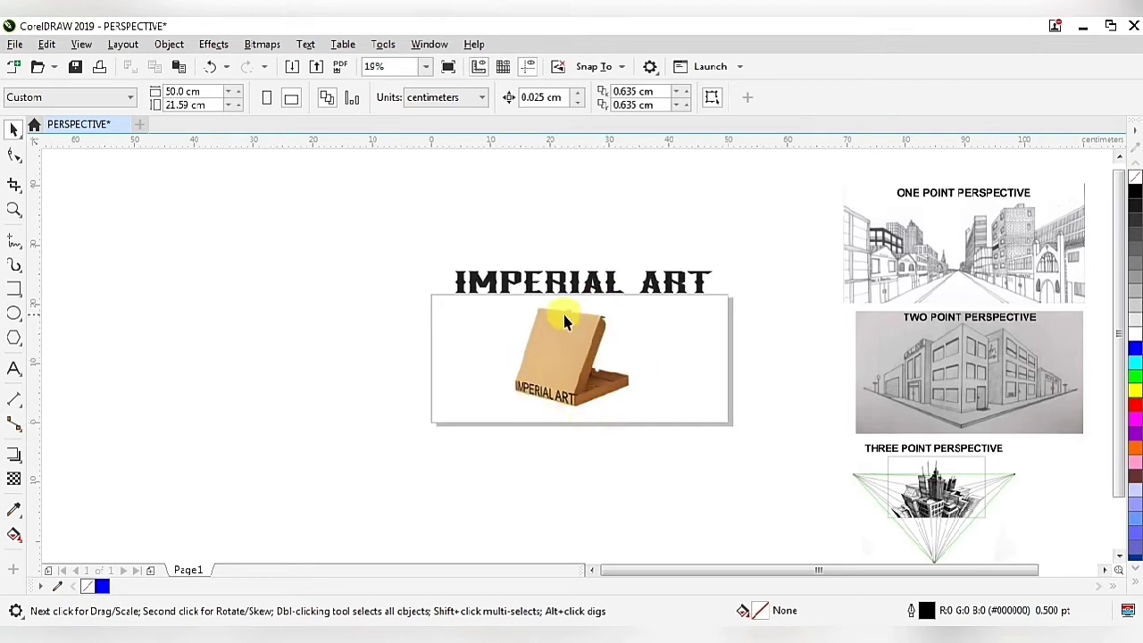
scroll(510, 362, down, 2)
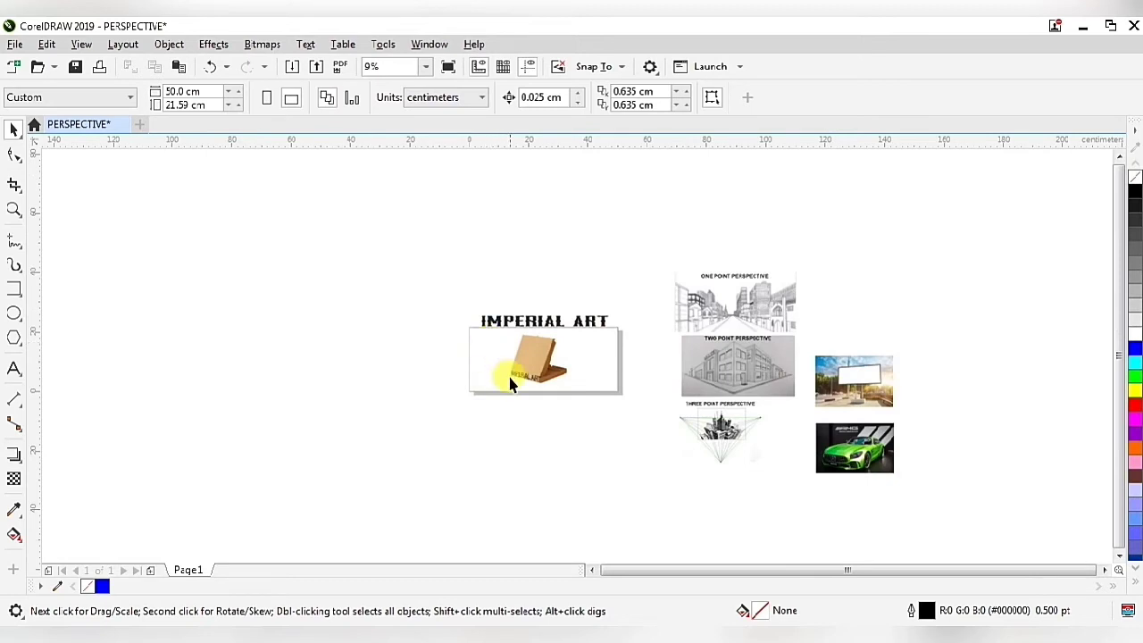
scroll(506, 362, up, 2)
drag(424, 493, 653, 302)
right_click(566, 377)
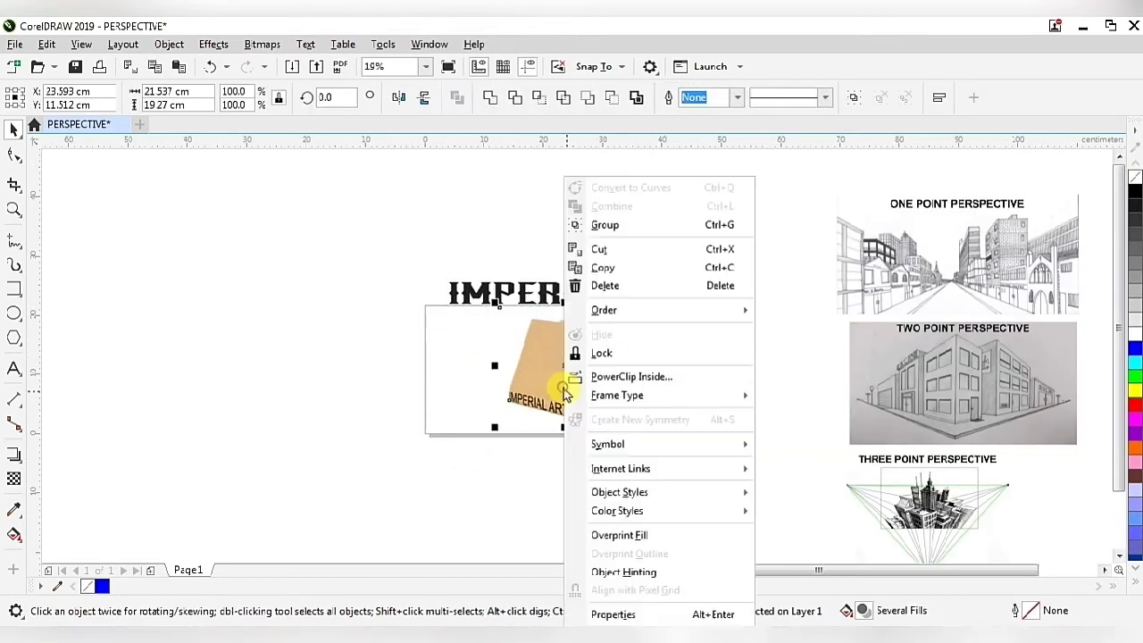
click(605, 286)
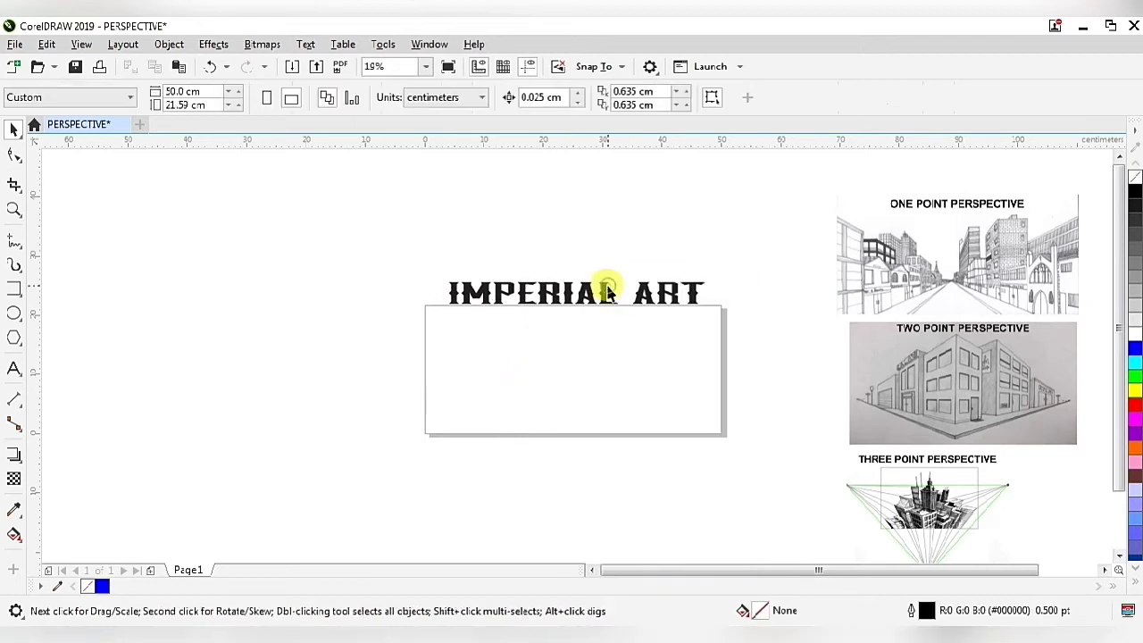
Draw a five-pointed star about 14.4 cm wide and 11.9 cm high in the middle of the page.
click(16, 342)
click(56, 356)
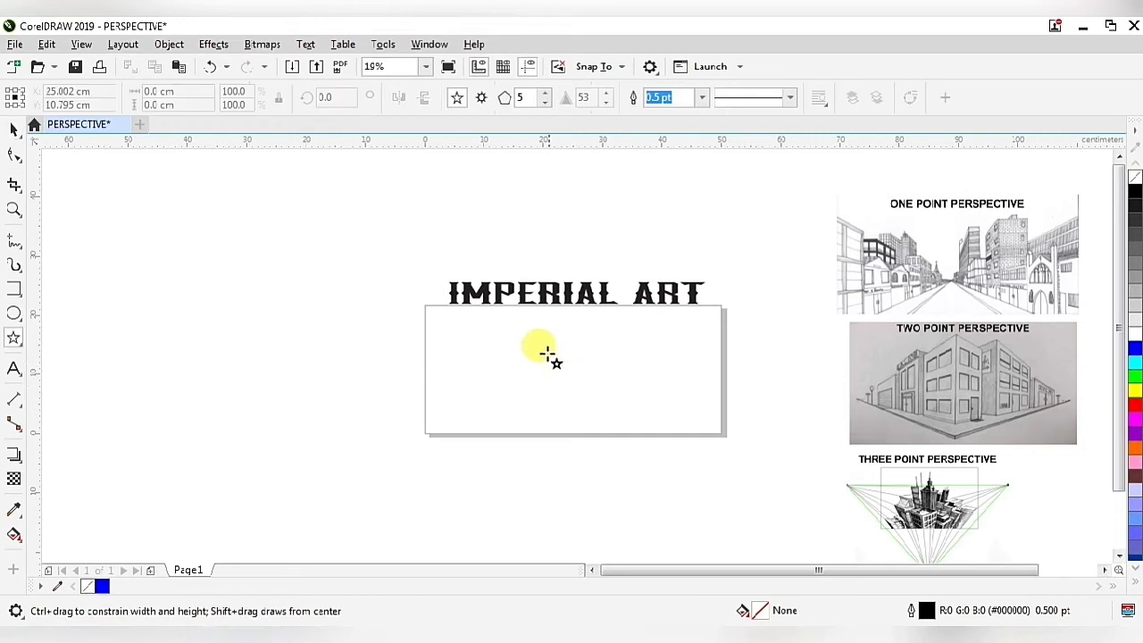
mouse_move(531, 334)
mouse_down()
mouse_move(623, 398)
mouse_move(618, 409)
mouse_up()
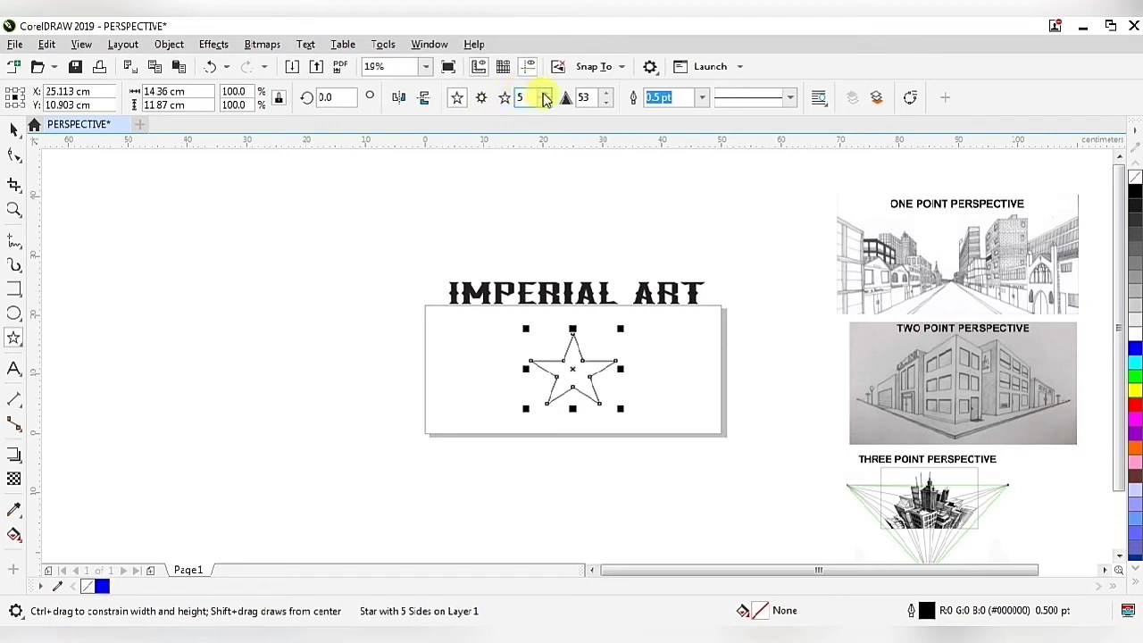
Increase the star's number of points to 20.
click(546, 93)
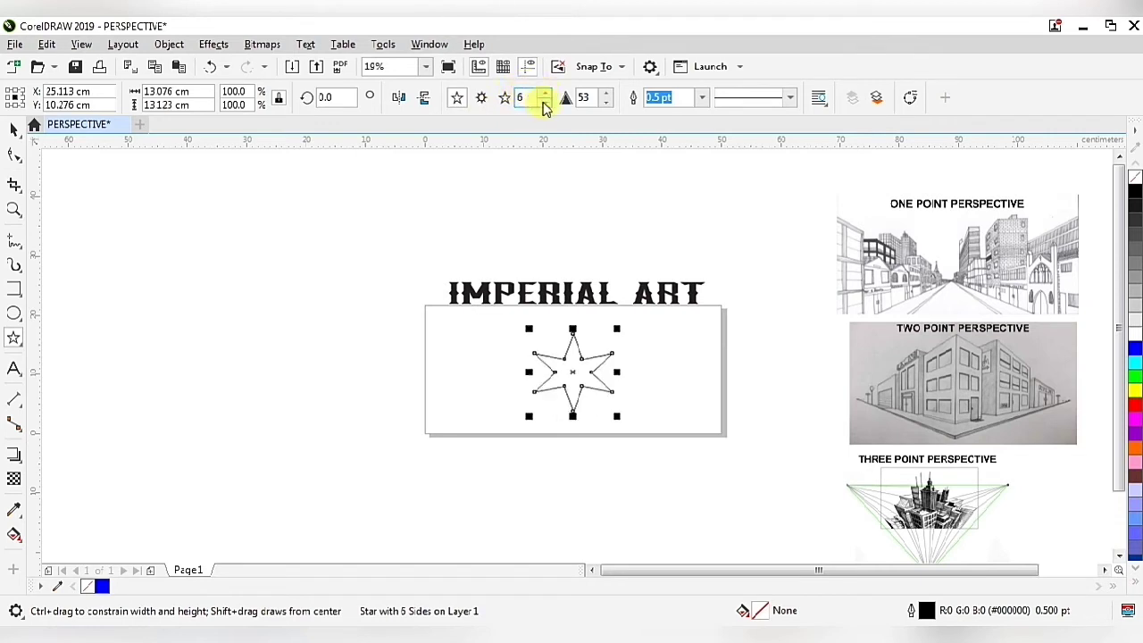
click(544, 93)
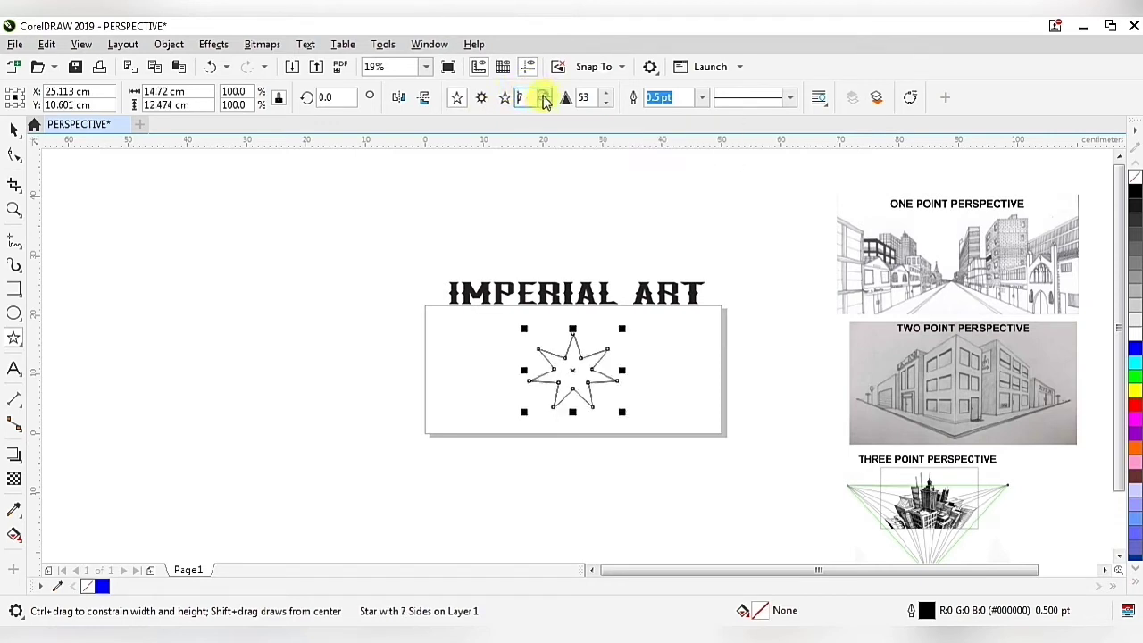
click(543, 93)
click(544, 93)
click(544, 93)
click(544, 93)
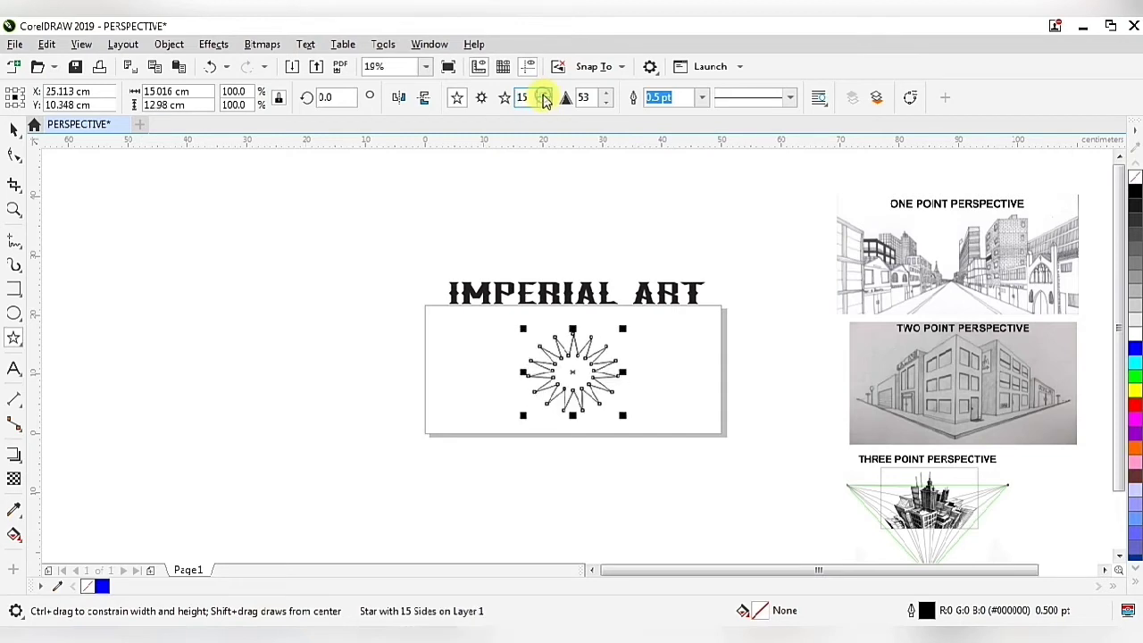
click(544, 93)
click(544, 93)
click(544, 93)
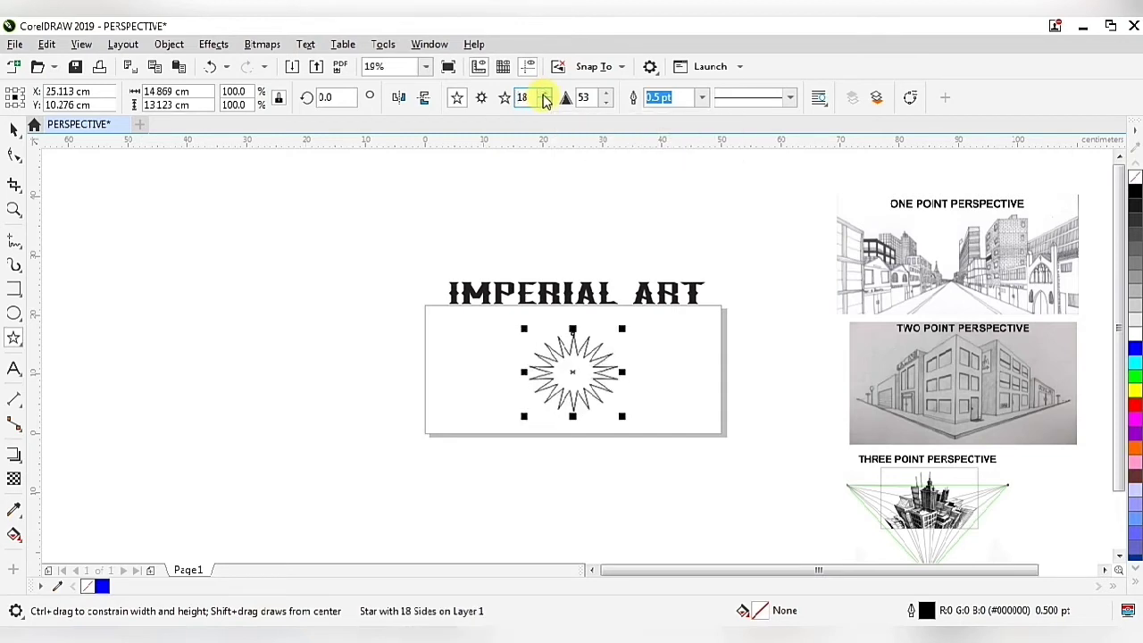
click(544, 93)
click(544, 93)
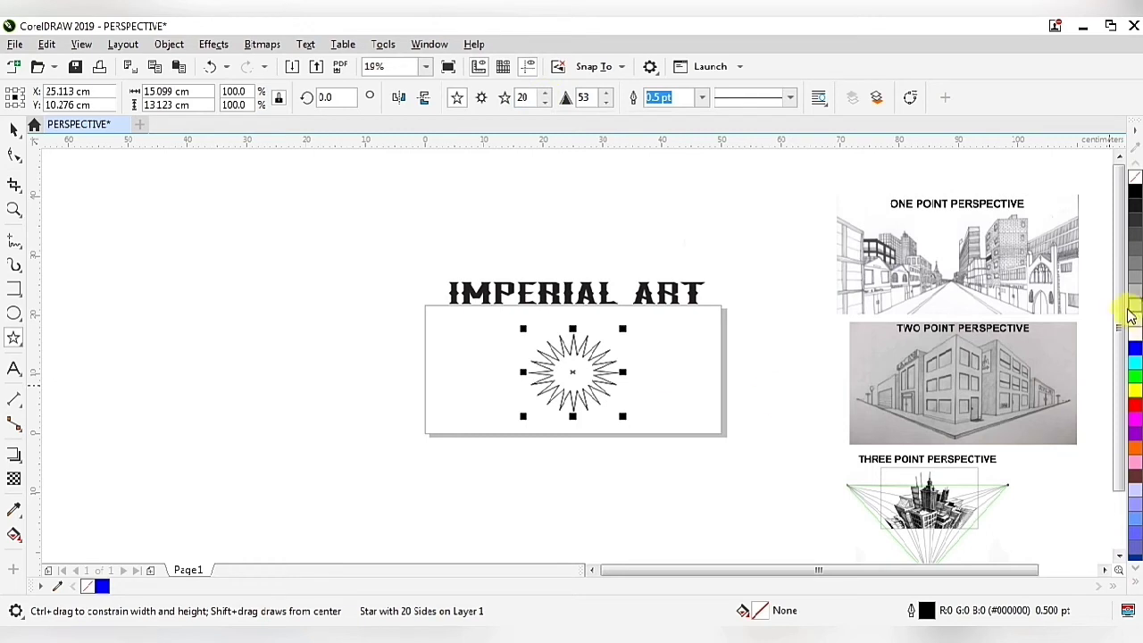
Fill the star with red and remove its outline.
click(1138, 407)
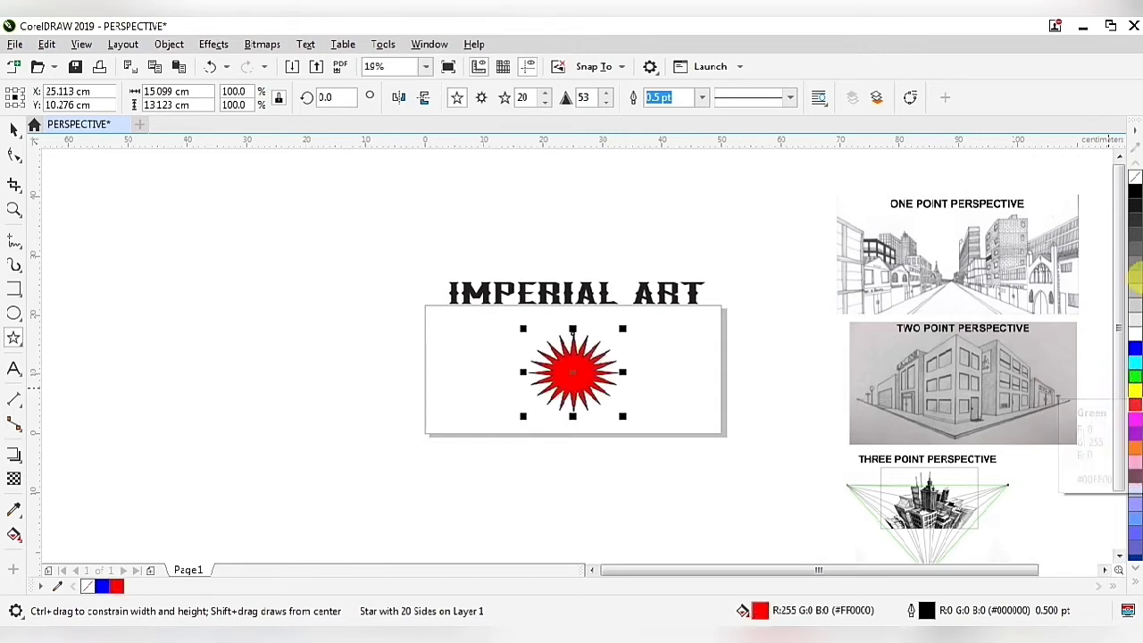
right_click(1136, 177)
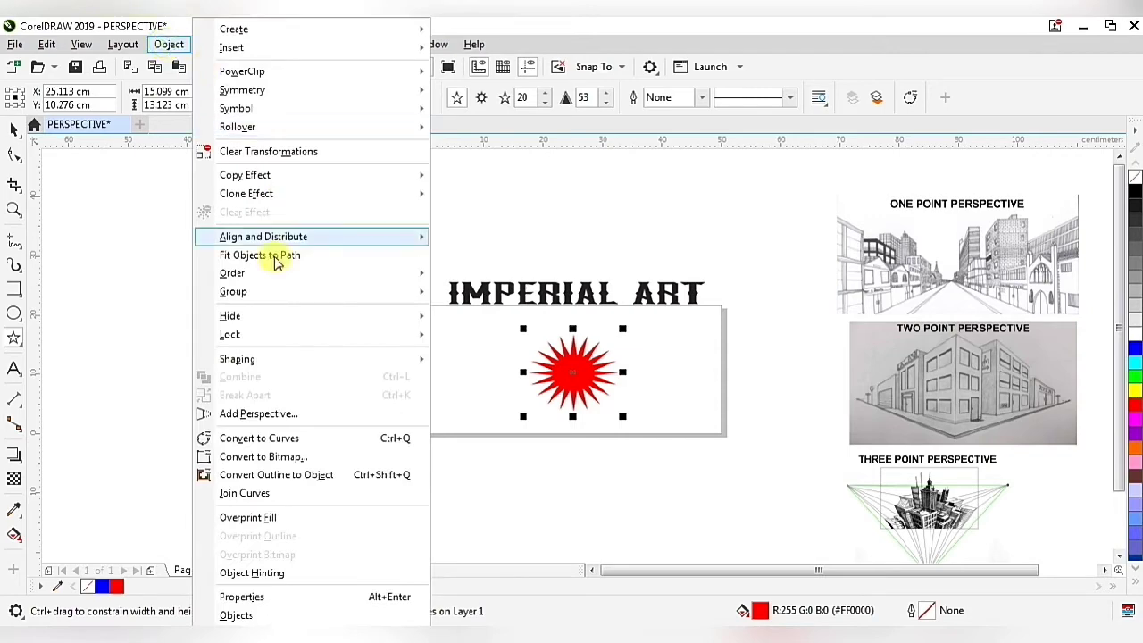
Apply Add Perspective to the star and lower both upper corner nodes until the grid is just over a third of its height.
click(267, 415)
scroll(631, 401, up, 2)
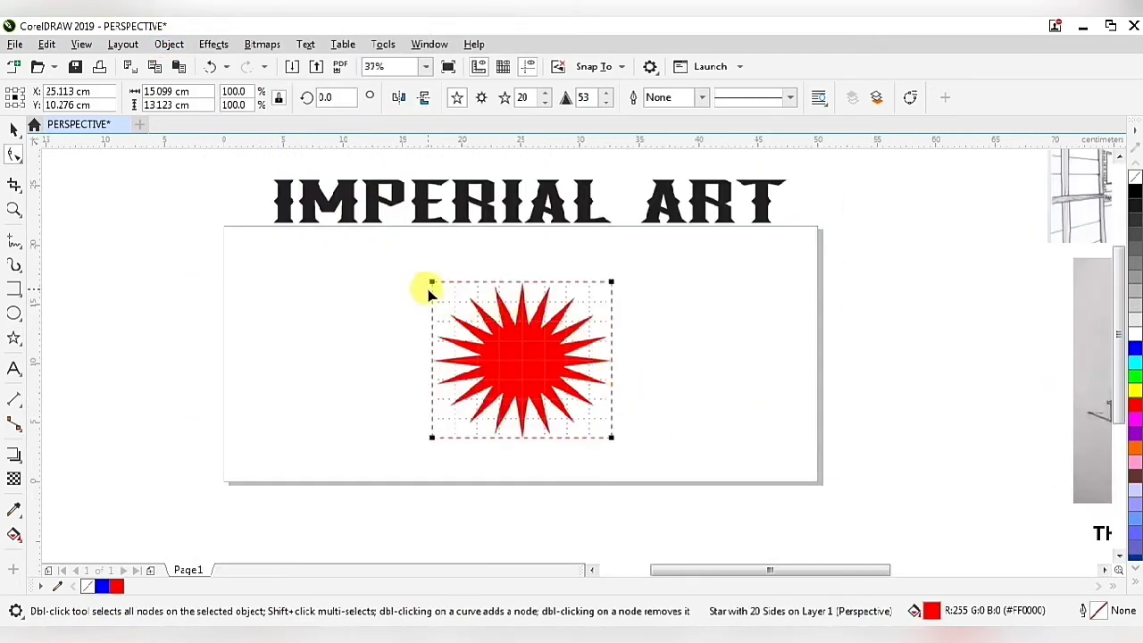
drag(432, 282, 456, 379)
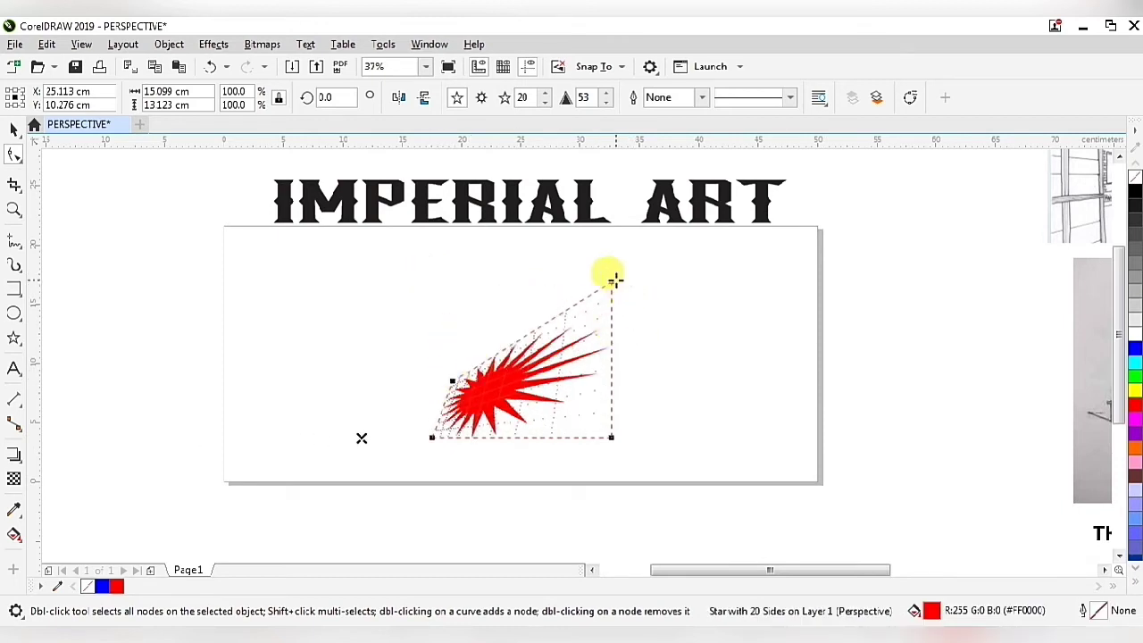
drag(612, 281, 613, 380)
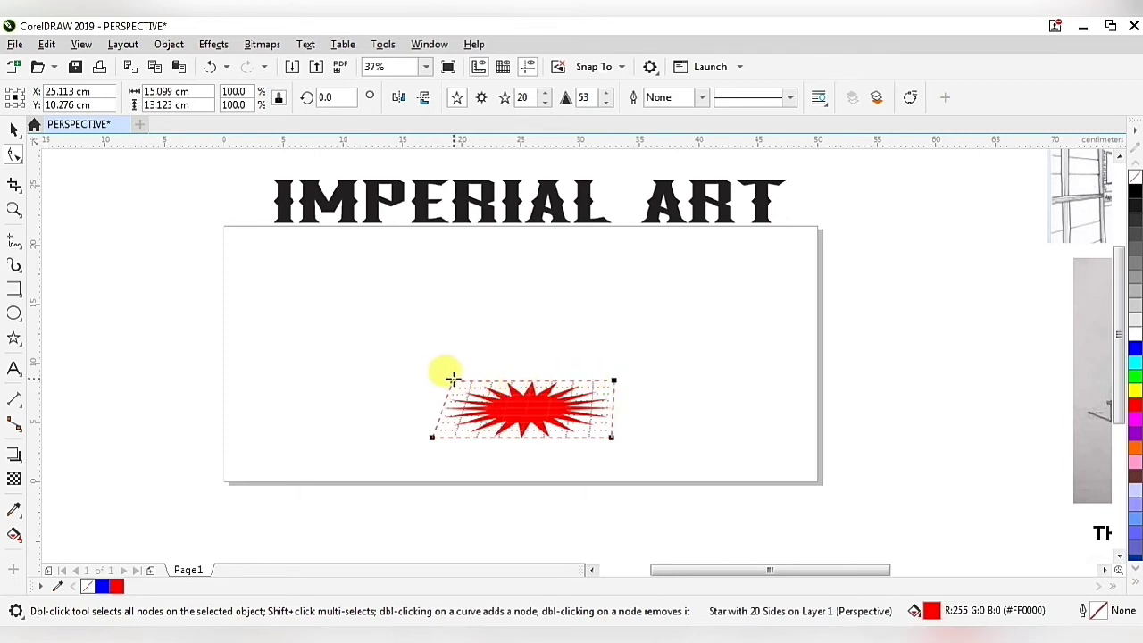
Move the star's perspective corner nodes and horizontal vanishing point to flatten the grid into a low strip near the page's lower edge.
drag(452, 378, 444, 420)
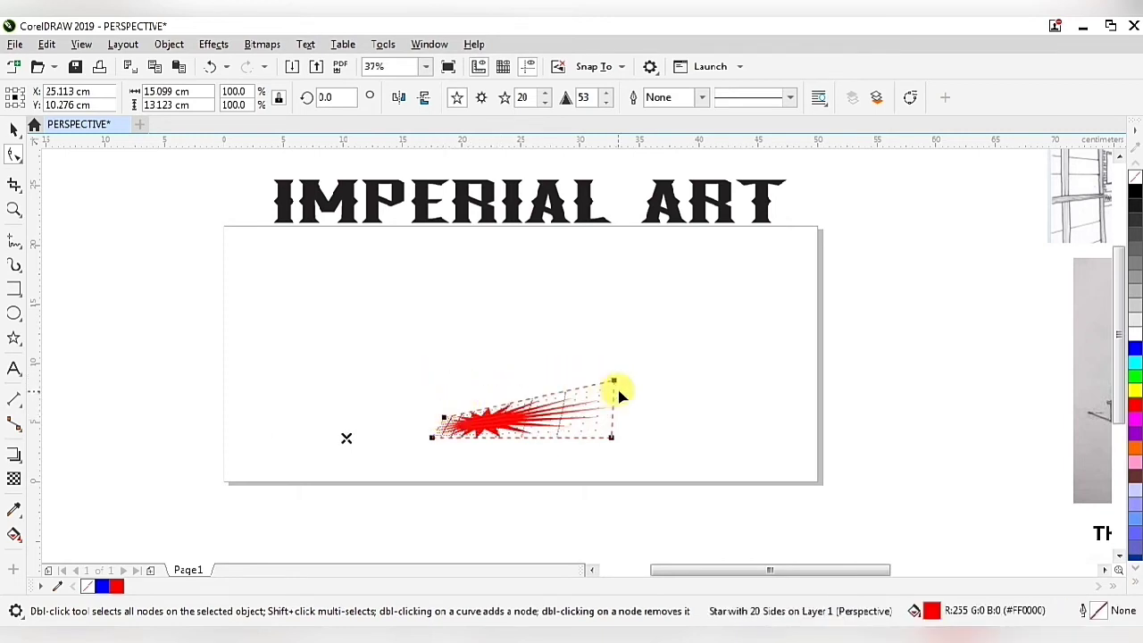
drag(613, 379, 616, 459)
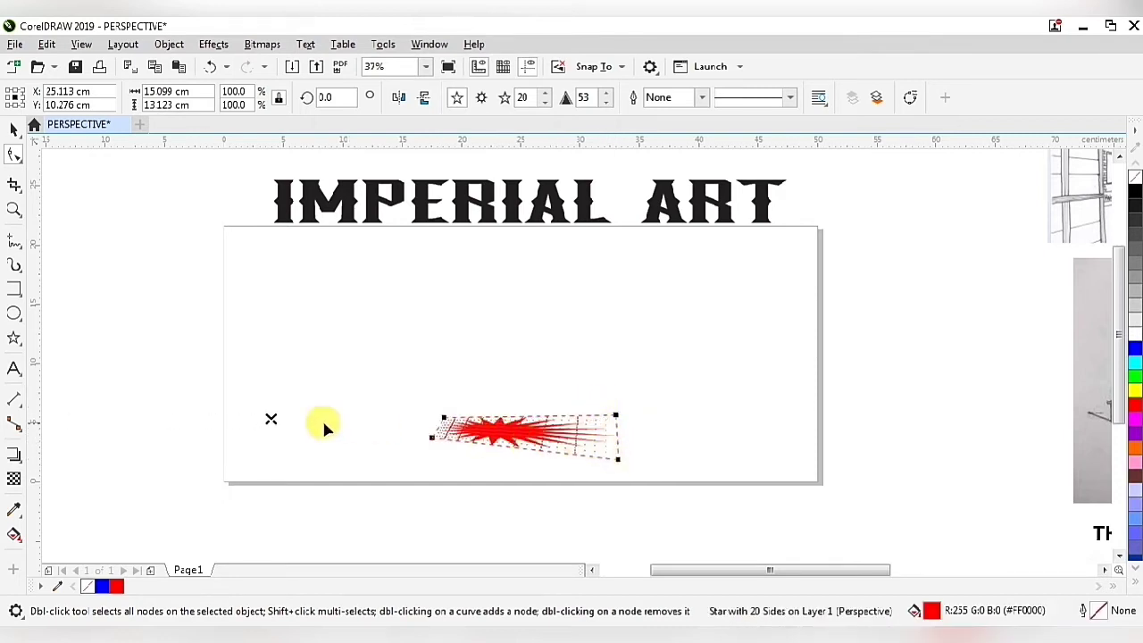
mouse_move(268, 413)
mouse_down()
mouse_move(378, 429)
mouse_move(286, 428)
mouse_up()
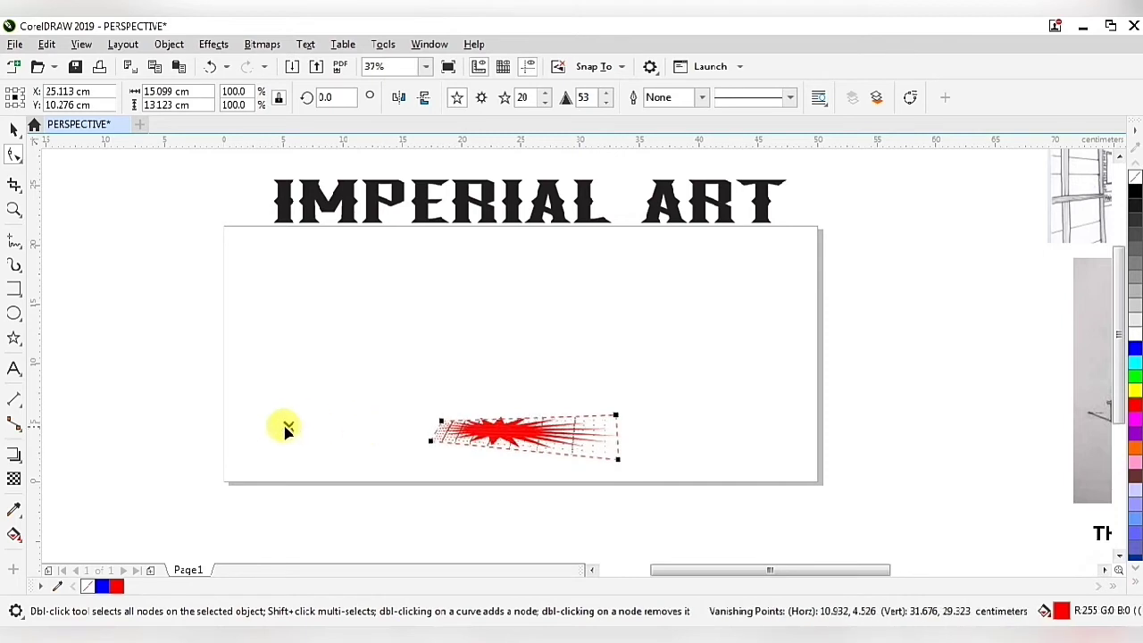
drag(431, 440, 438, 456)
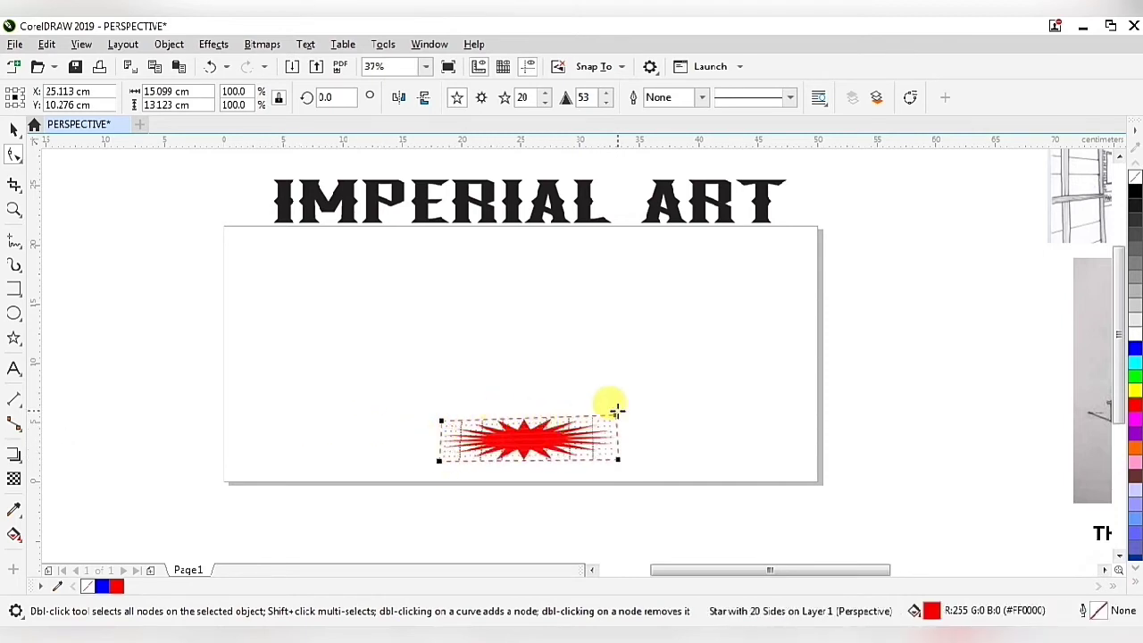
drag(617, 409, 614, 427)
Lower the perspective grid's corners until its bottom edge lies just above the page border, with the left side slanting inward.
scroll(536, 440, up, 2)
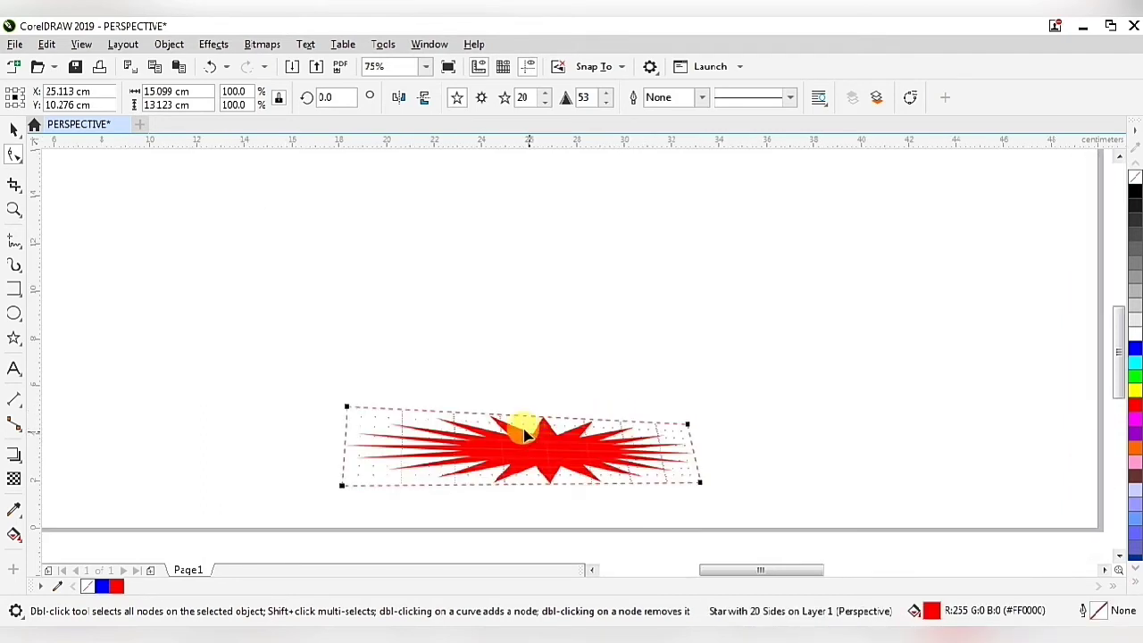
drag(346, 405, 358, 431)
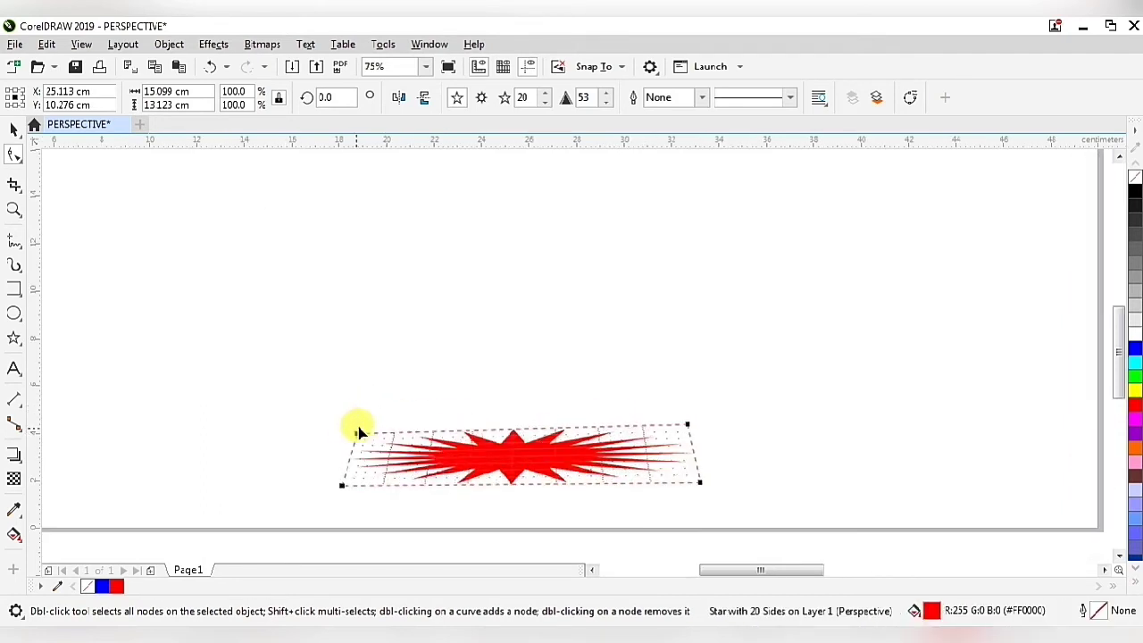
scroll(470, 391, down, 2)
scroll(486, 429, up, 2)
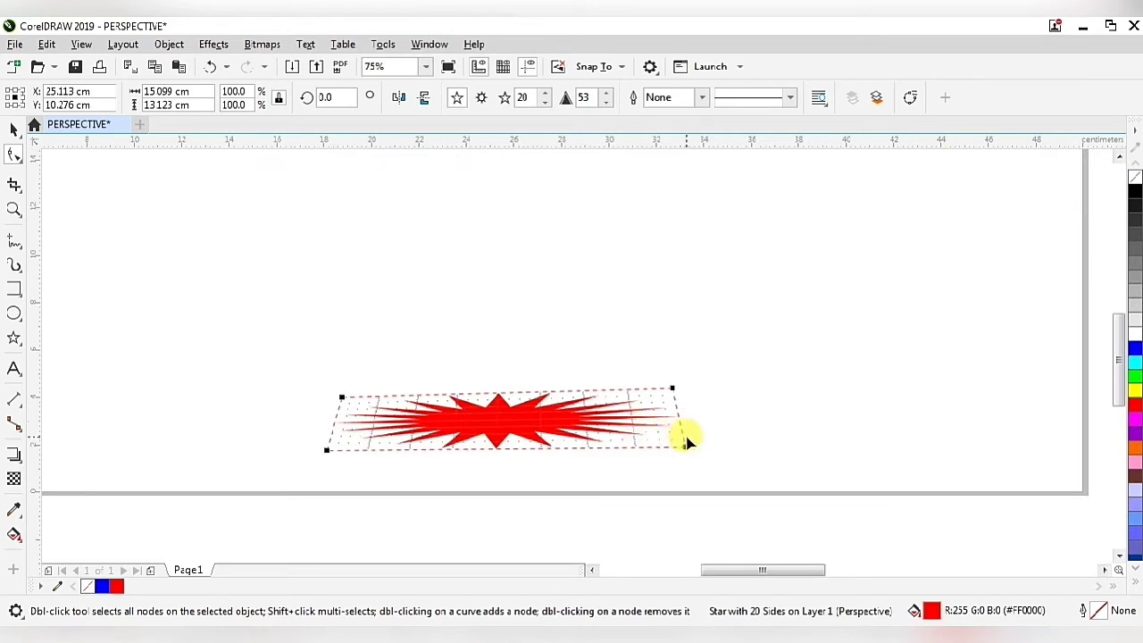
drag(684, 445, 695, 477)
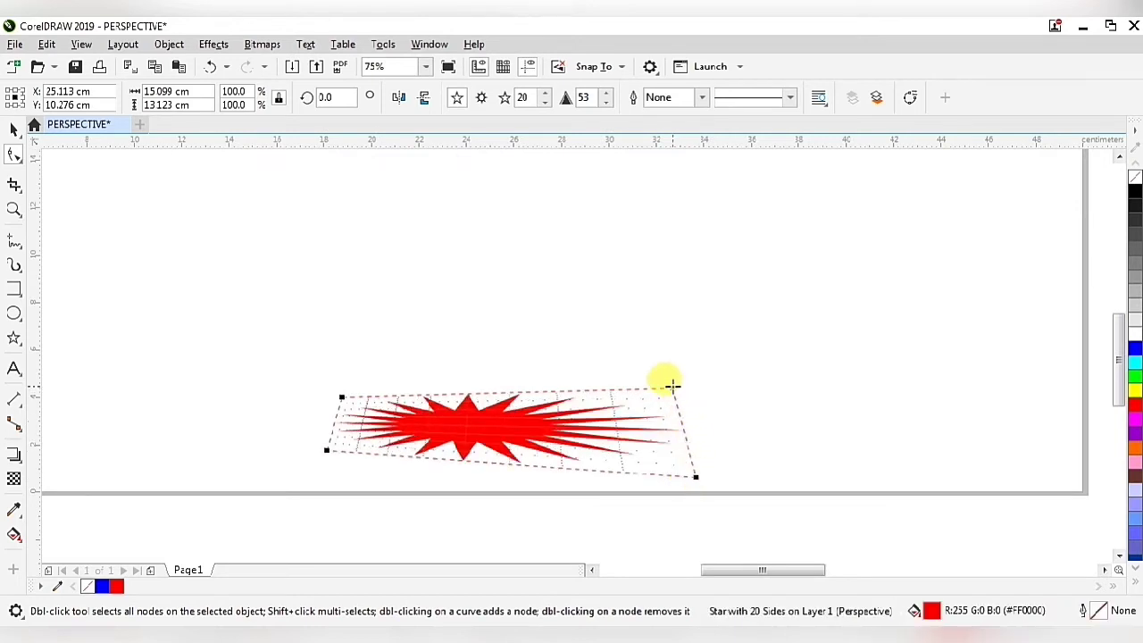
drag(672, 384, 699, 406)
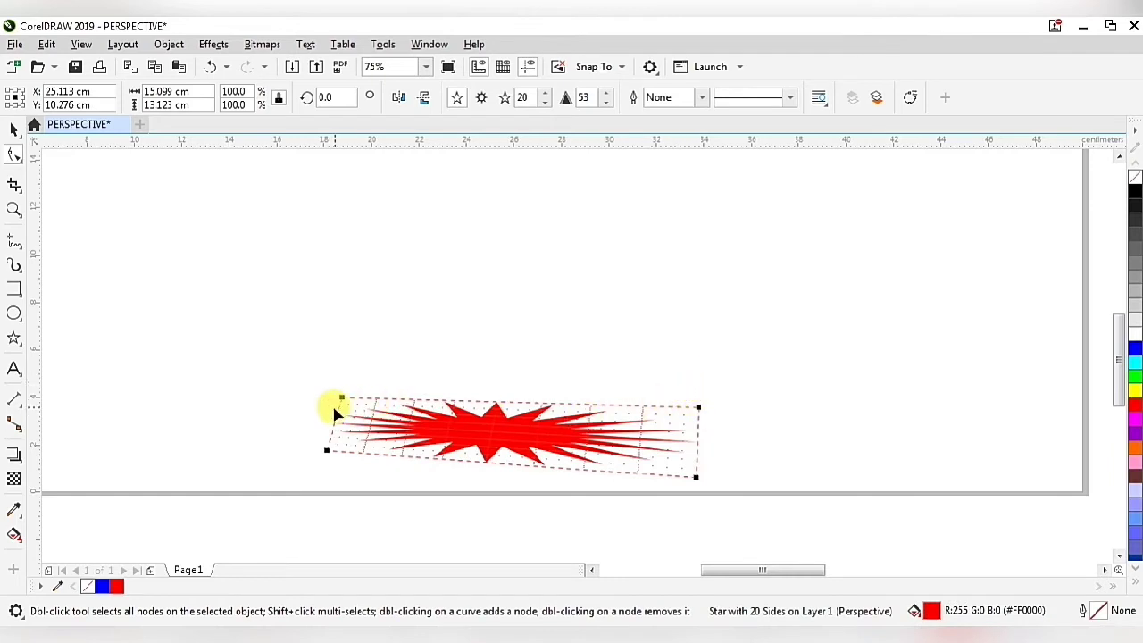
drag(323, 451, 328, 474)
drag(341, 392, 342, 401)
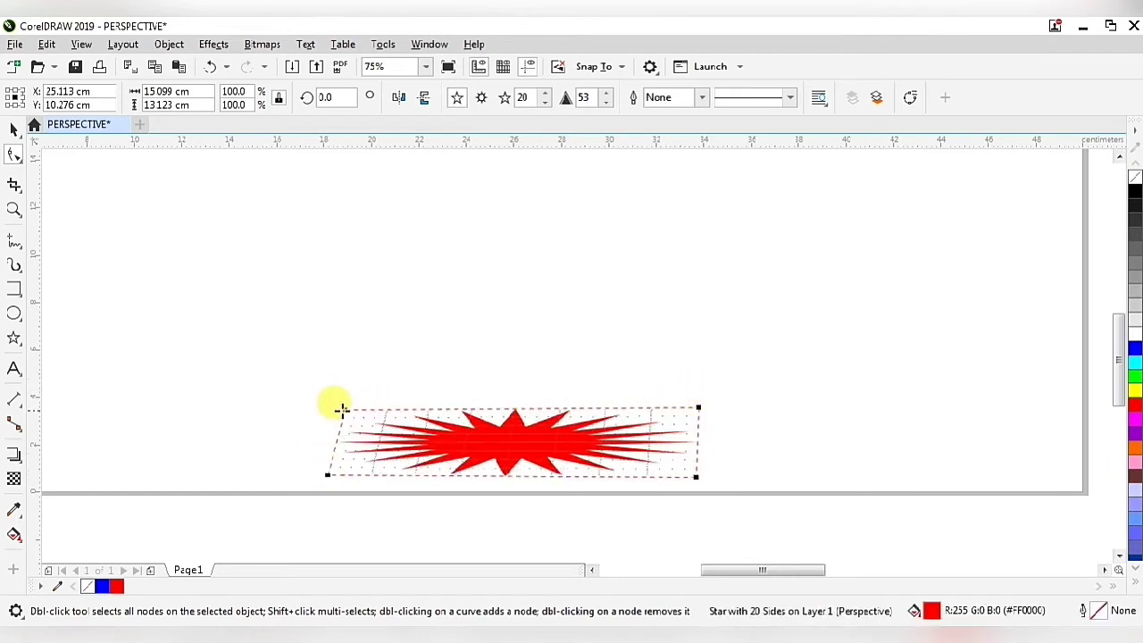
Reshape the star's perspective into a taller, slanted parallelogram rising toward the right, using its upper corners and horizontal vanishing point.
scroll(460, 404, down, 5)
scroll(467, 423, up, 5)
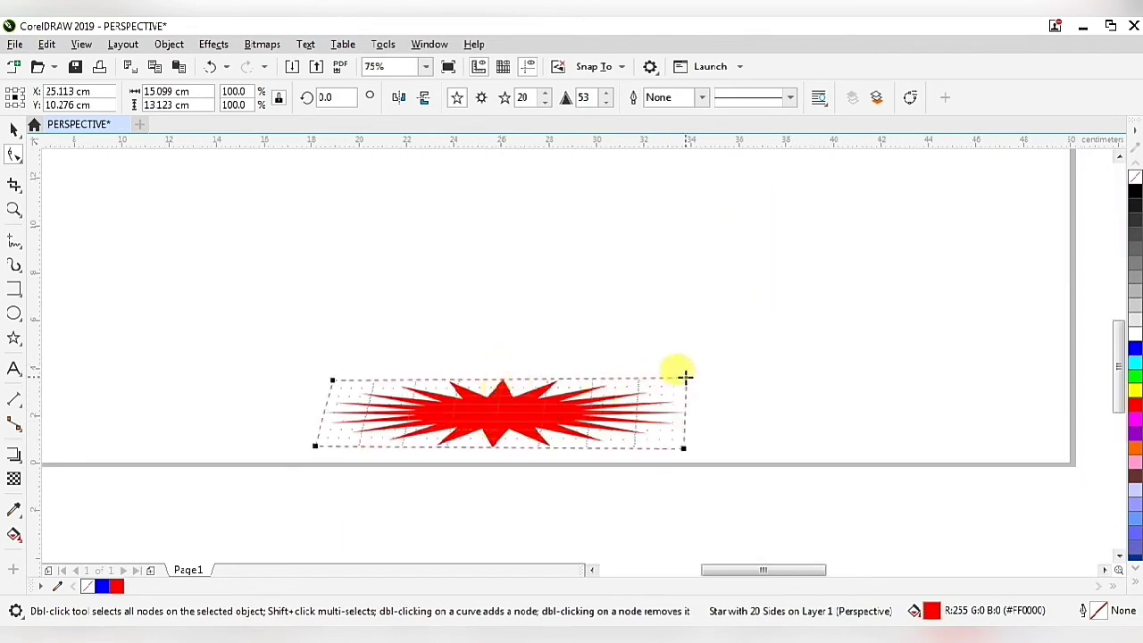
drag(685, 378, 685, 412)
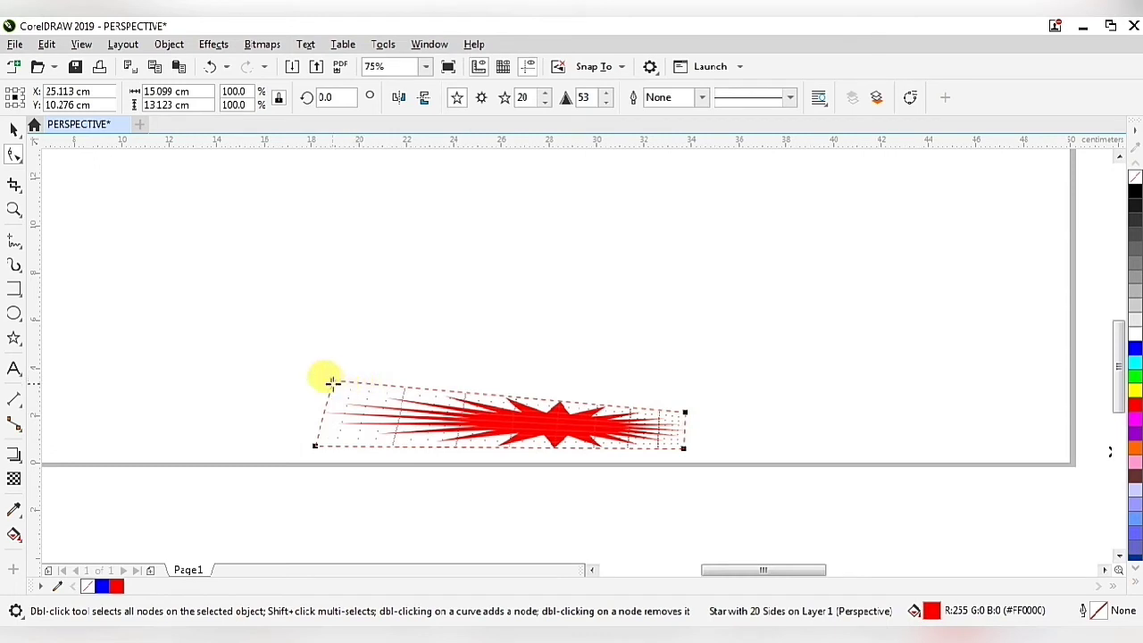
drag(330, 382, 365, 312)
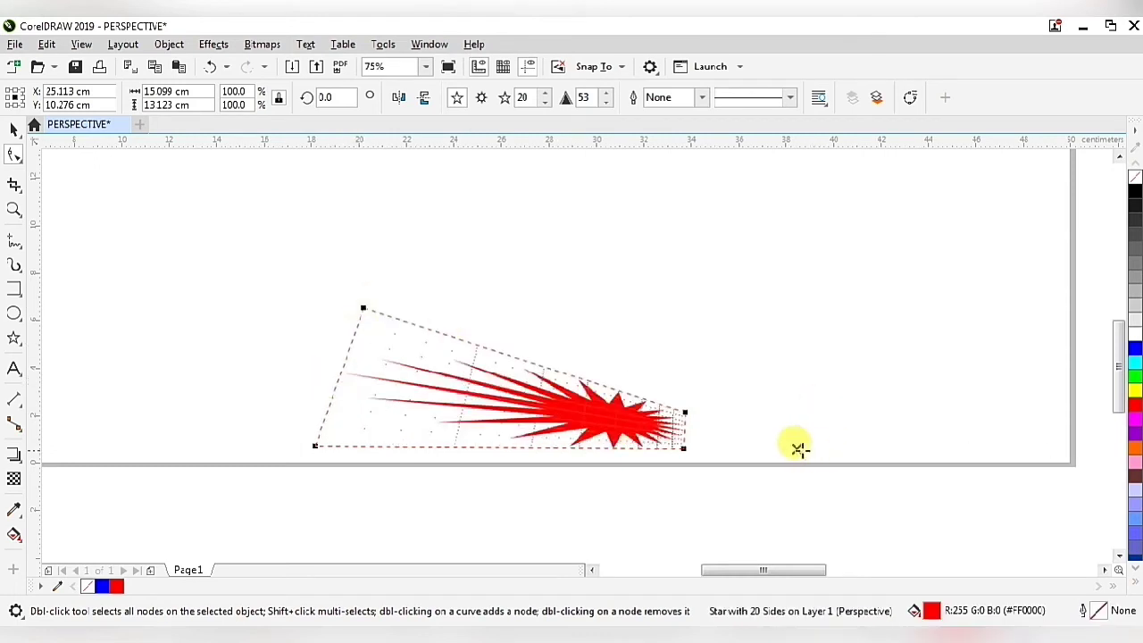
drag(684, 448, 863, 403)
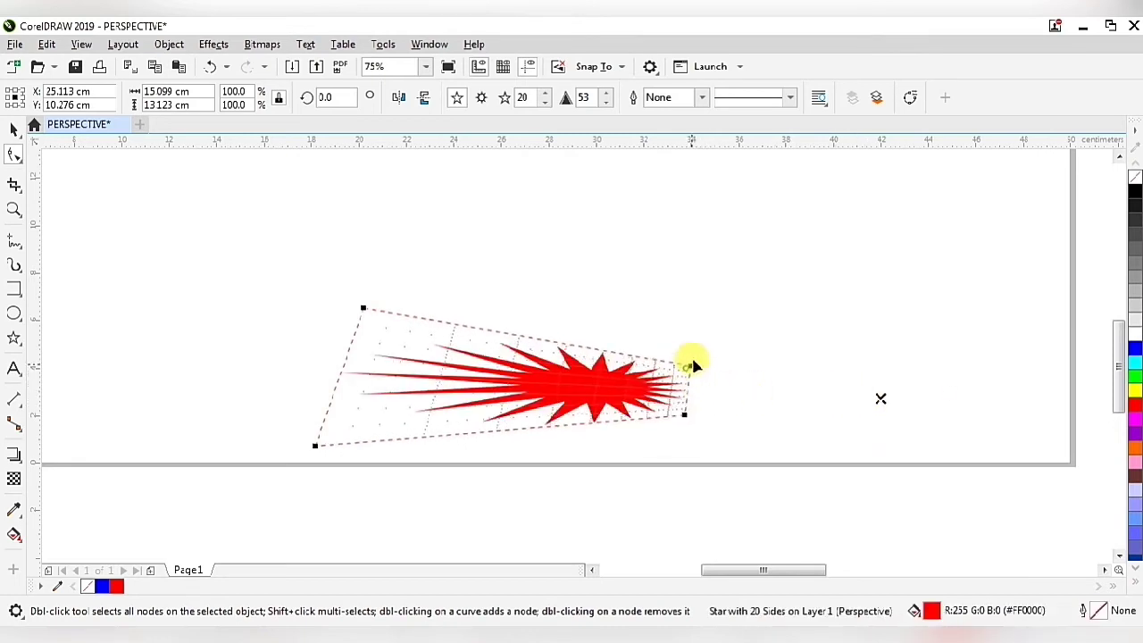
drag(690, 366, 736, 269)
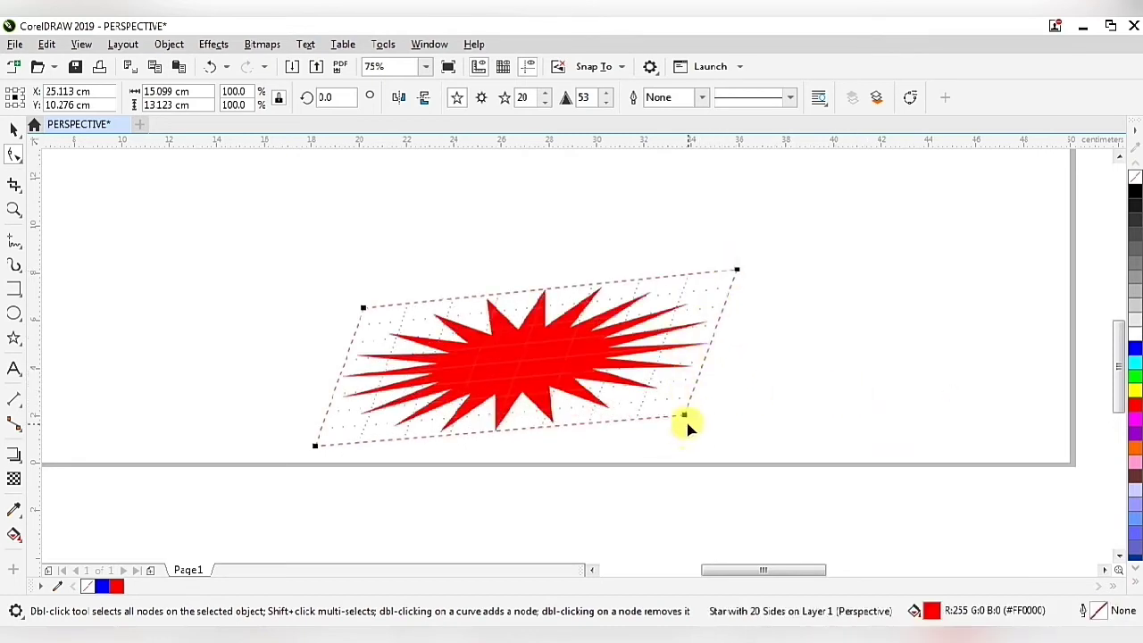
Lower the star's right and upper-left perspective corners to make the grid flatter, with a nearly level top edge.
drag(682, 414, 716, 434)
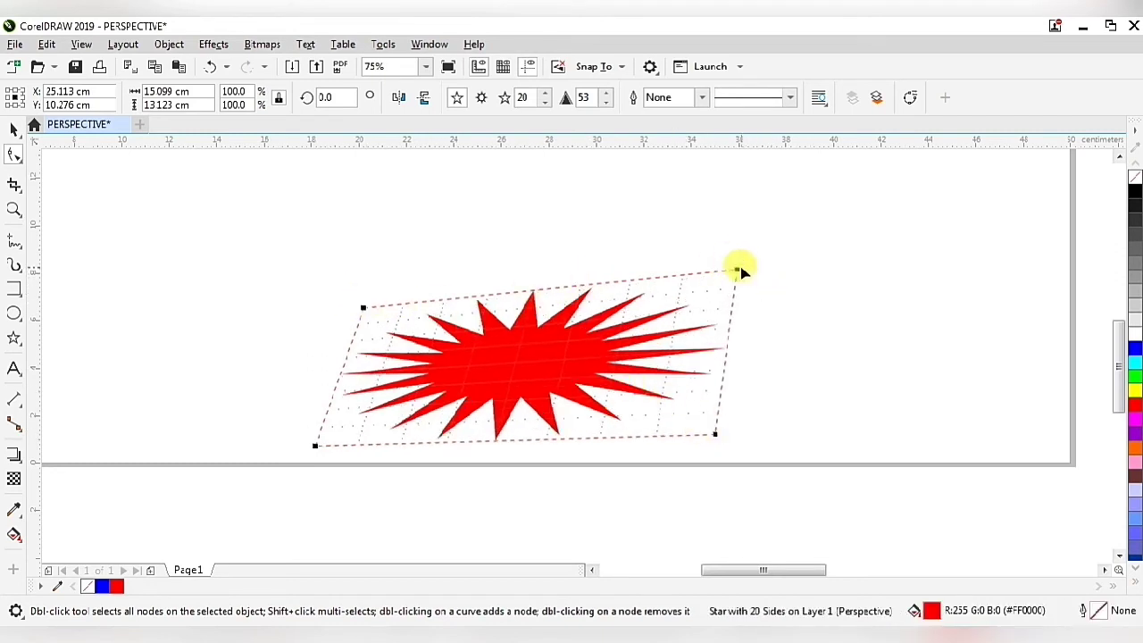
drag(738, 269, 719, 322)
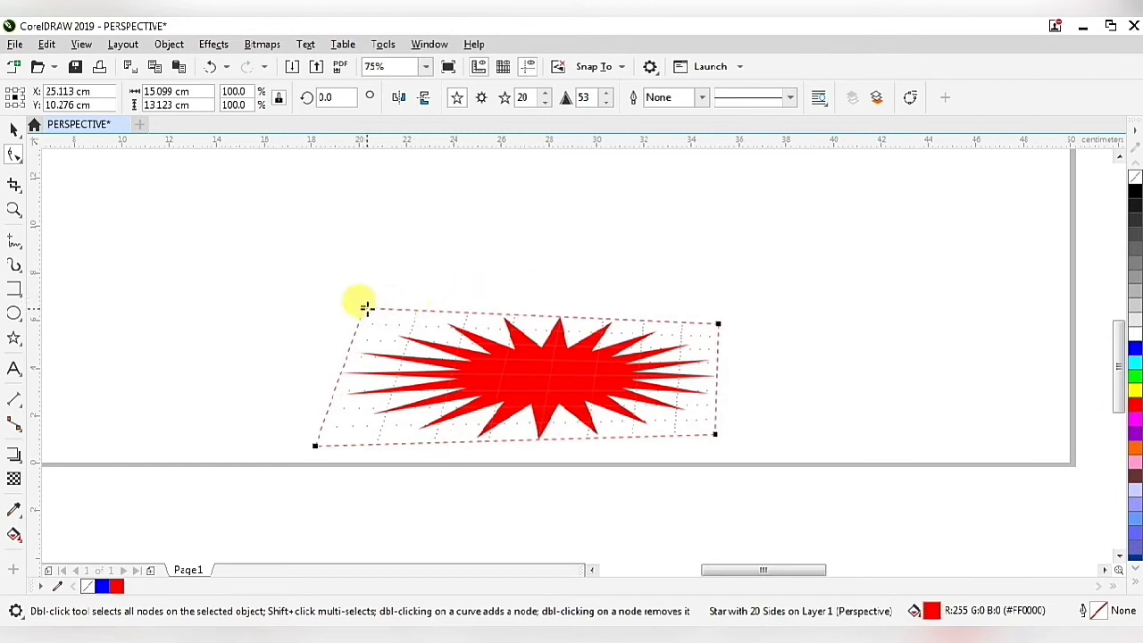
drag(364, 310, 358, 353)
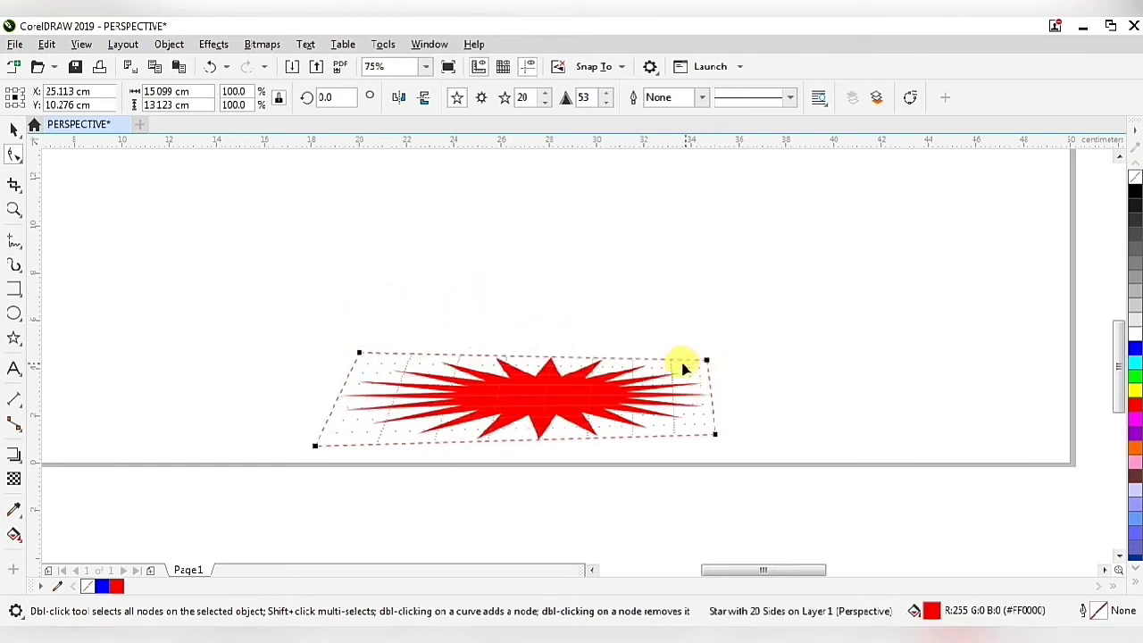
scroll(637, 364, down, 1)
scroll(637, 365, up, 1)
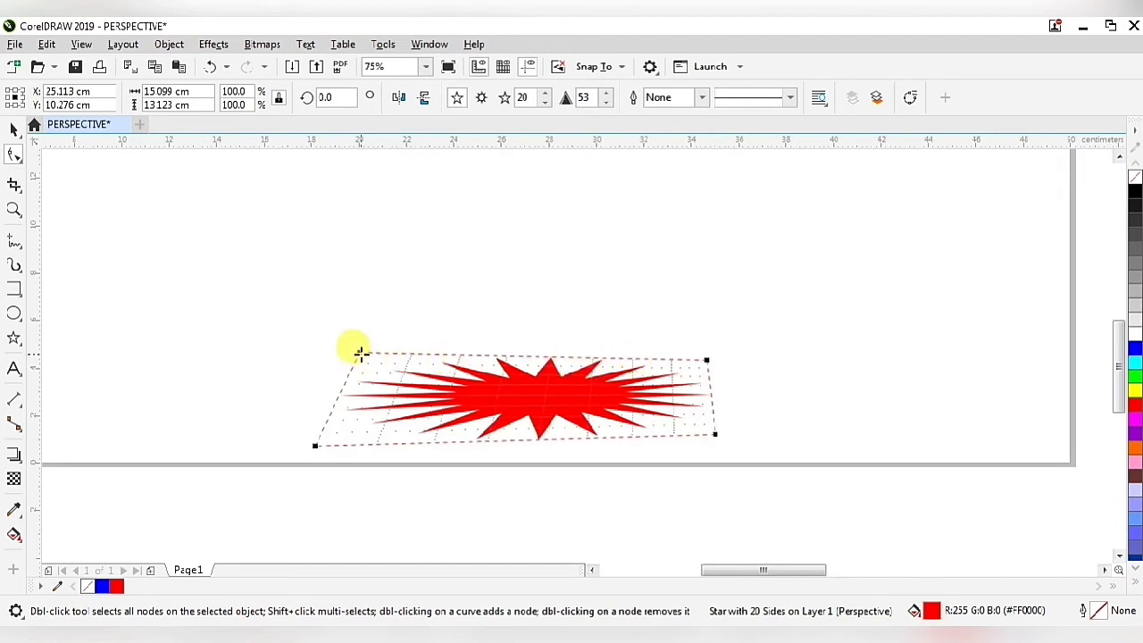
Shape the star's perspective grid into a near-symmetric trapezoid narrowing upward, with its vertical vanishing point centred just above the star.
drag(358, 352, 384, 382)
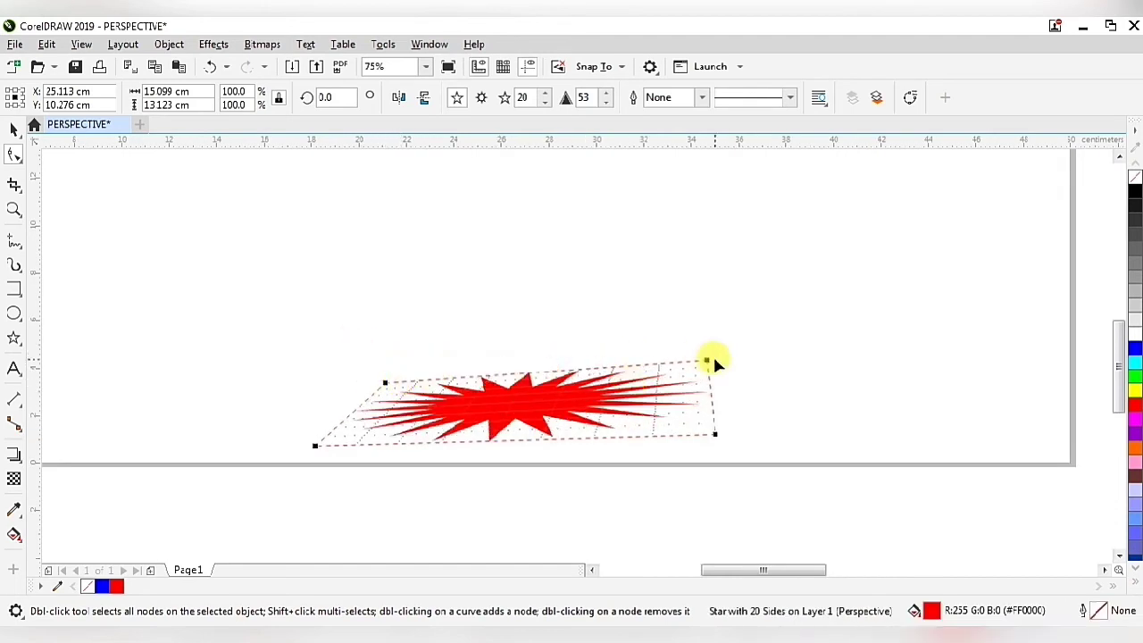
drag(707, 358, 680, 393)
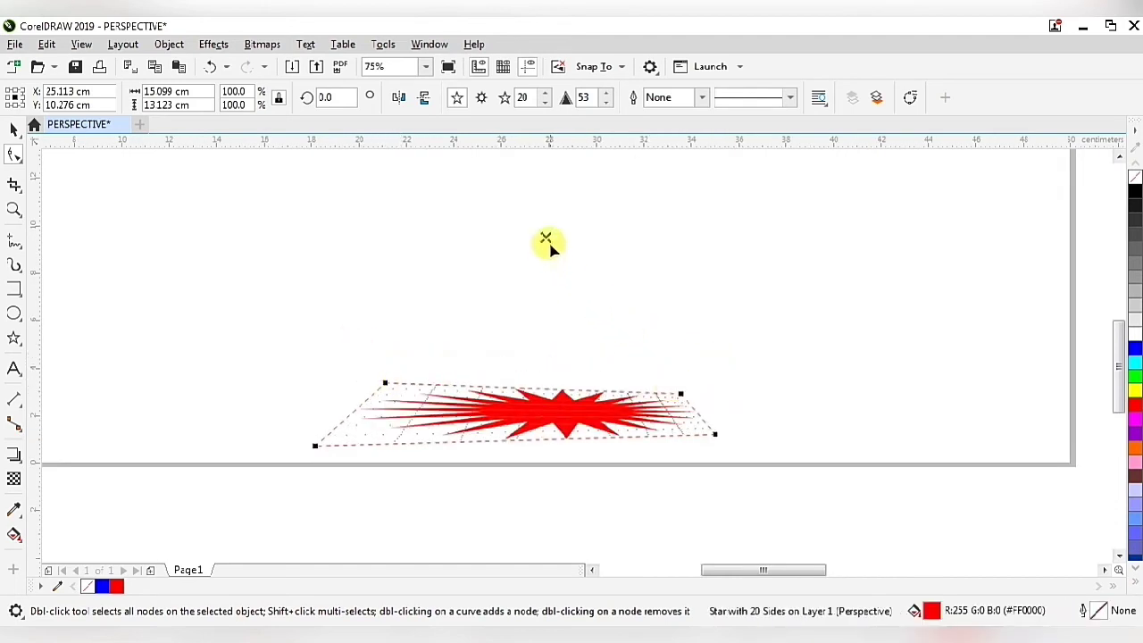
mouse_move(544, 235)
mouse_down()
mouse_move(510, 194)
mouse_move(510, 164)
mouse_move(522, 159)
mouse_move(528, 218)
mouse_move(524, 408)
mouse_up()
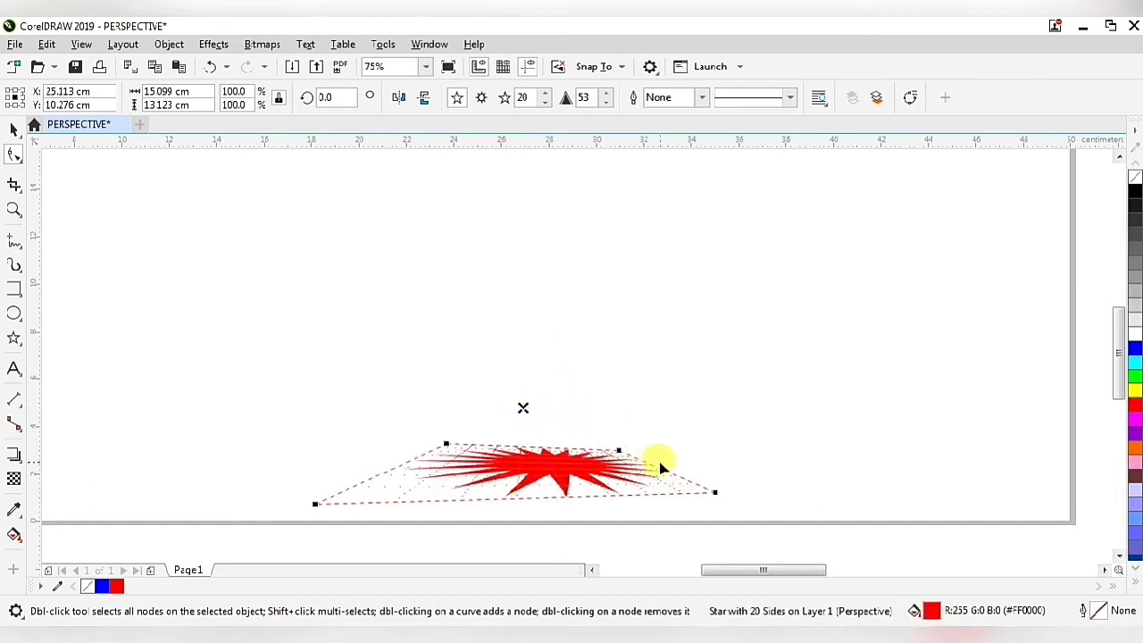
drag(621, 452, 629, 448)
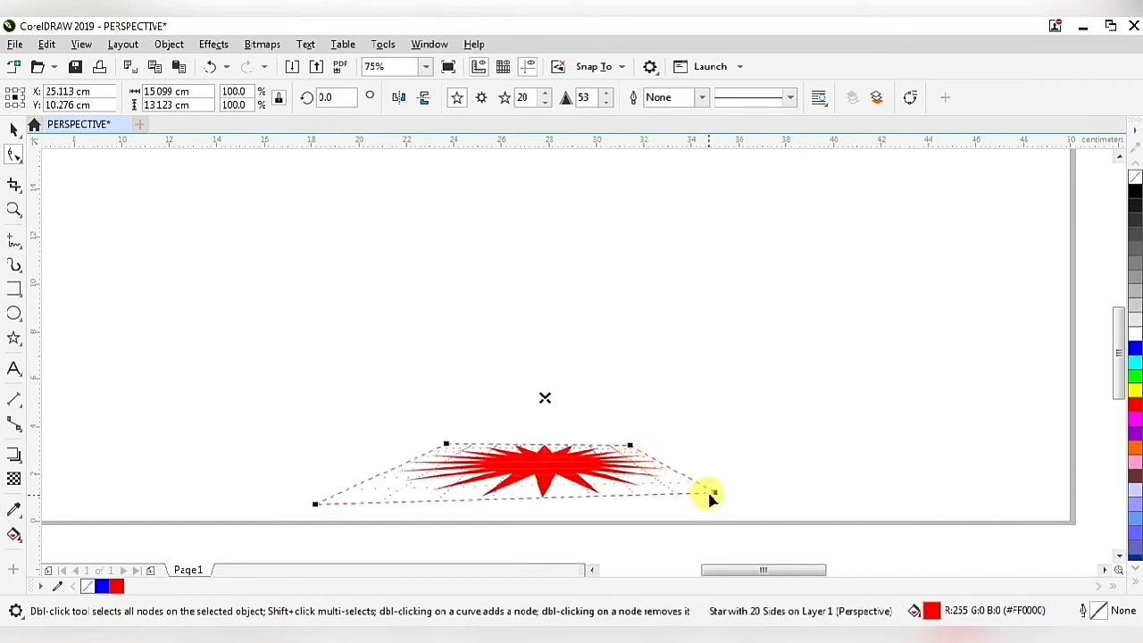
drag(712, 491, 720, 505)
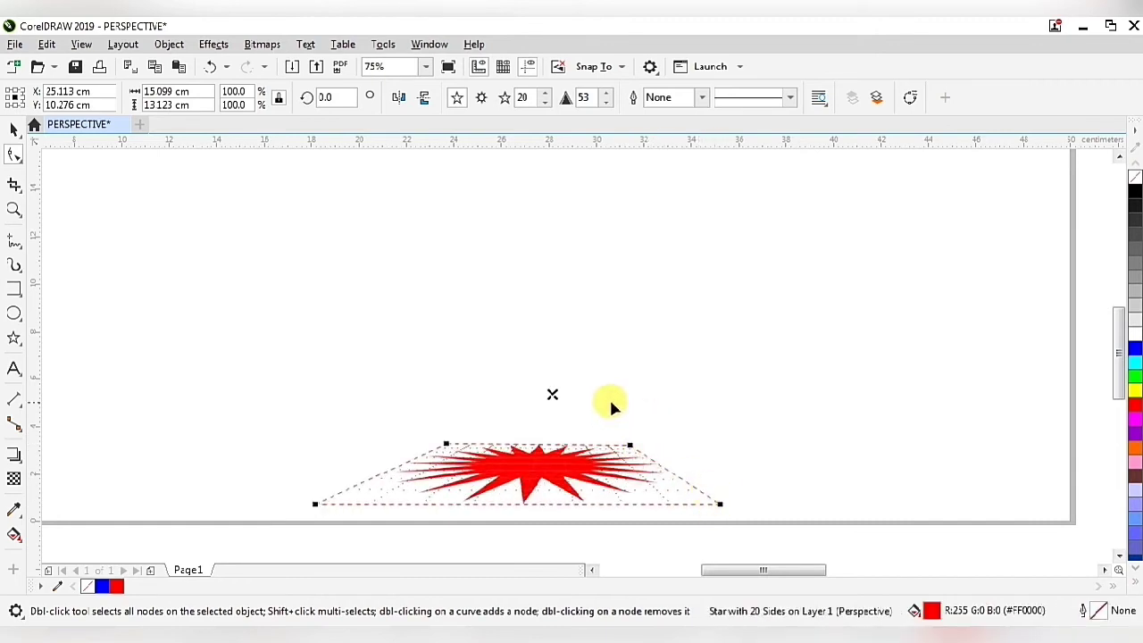
mouse_move(552, 394)
mouse_down()
mouse_move(542, 421)
mouse_move(544, 345)
mouse_move(541, 374)
mouse_up()
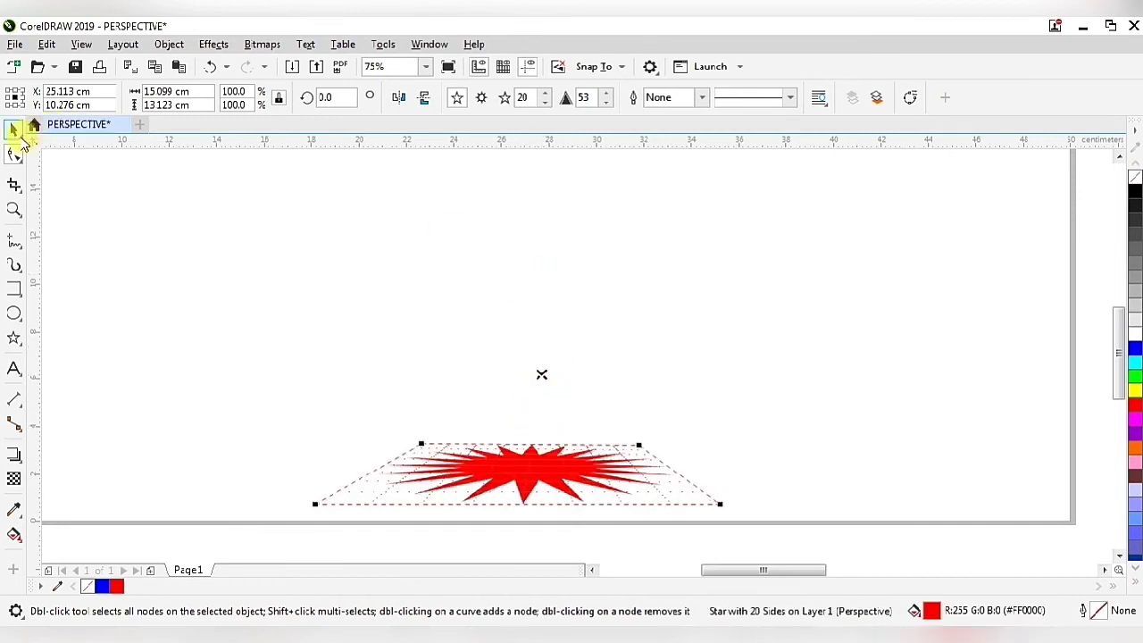
Move the star up to the middle of the page and deselect it.
click(14, 130)
click(258, 291)
click(510, 464)
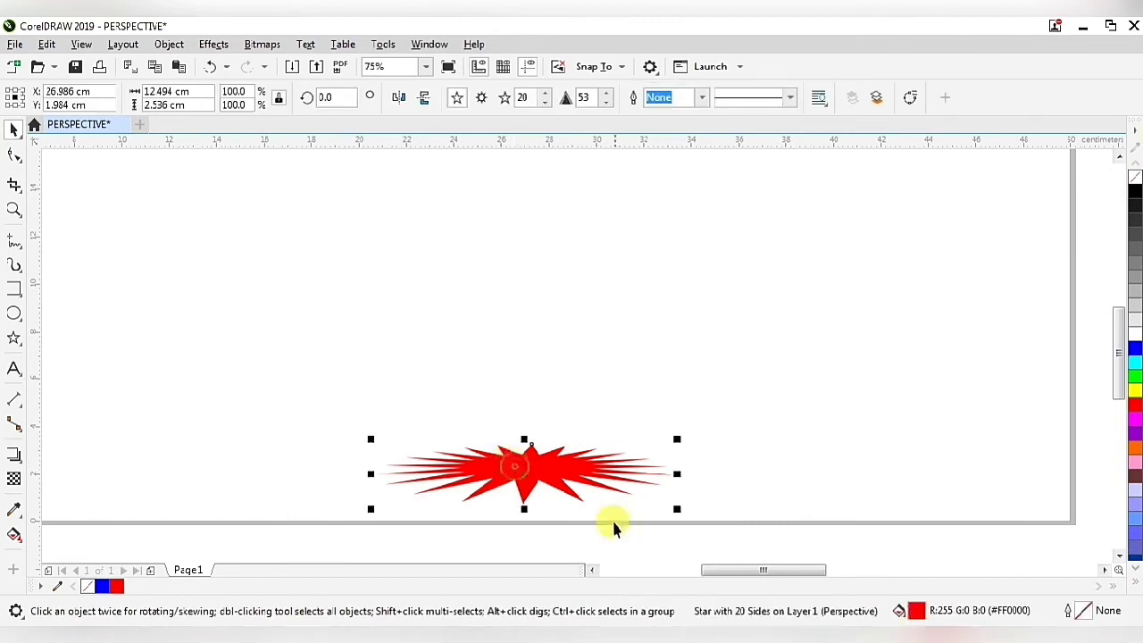
scroll(613, 523, down, 1)
drag(566, 510, 550, 417)
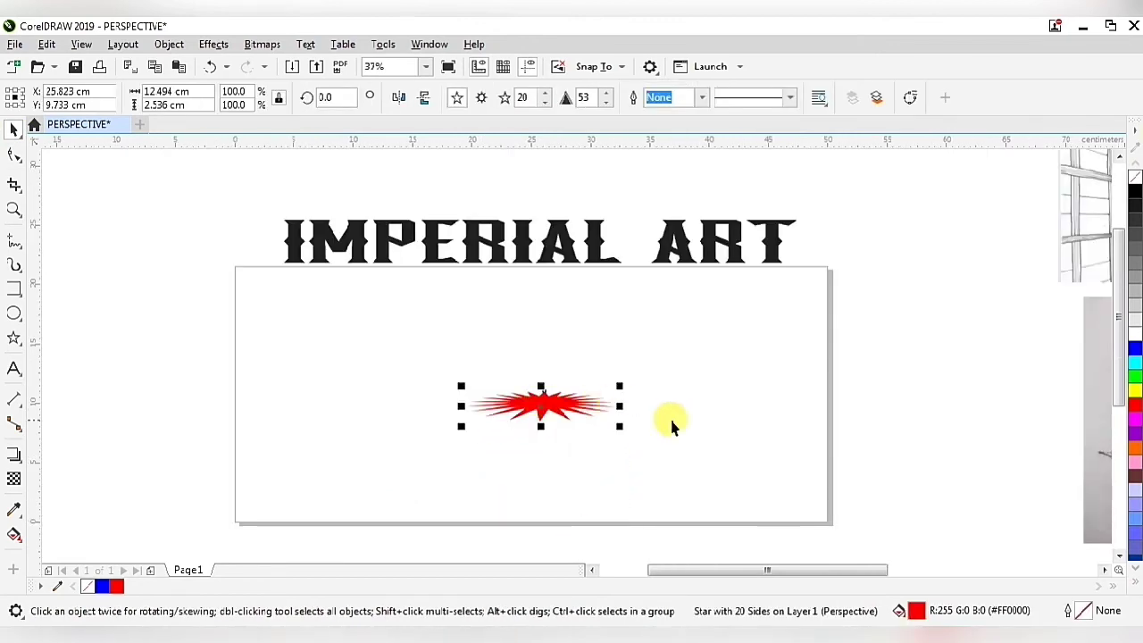
click(671, 421)
scroll(559, 387, up, 2)
scroll(560, 385, down, 1)
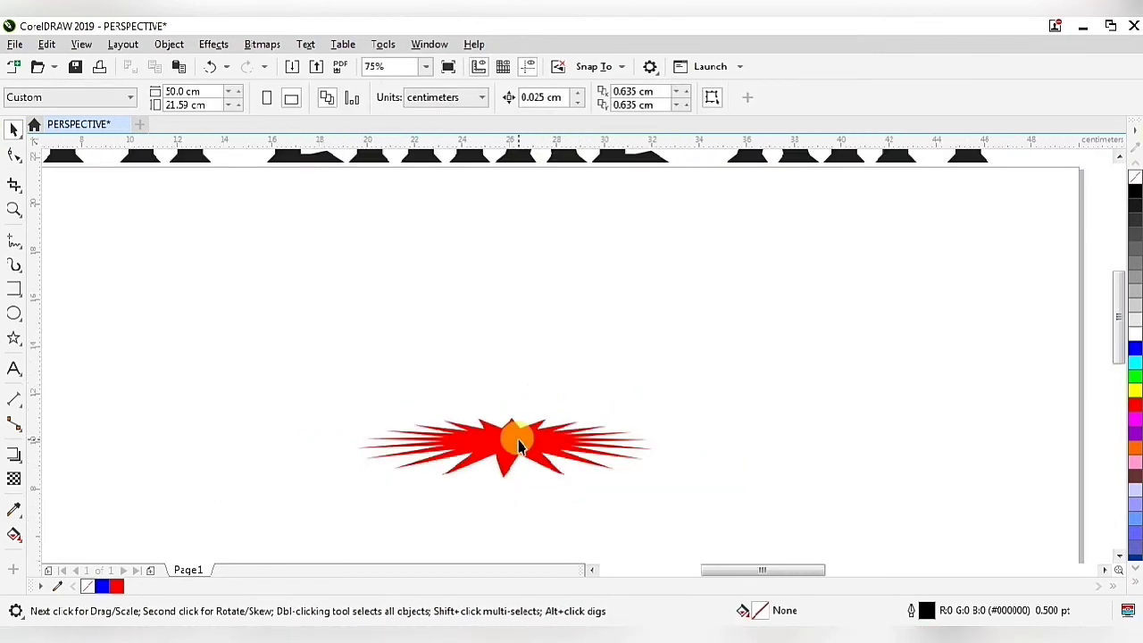
scroll(528, 457, down, 1)
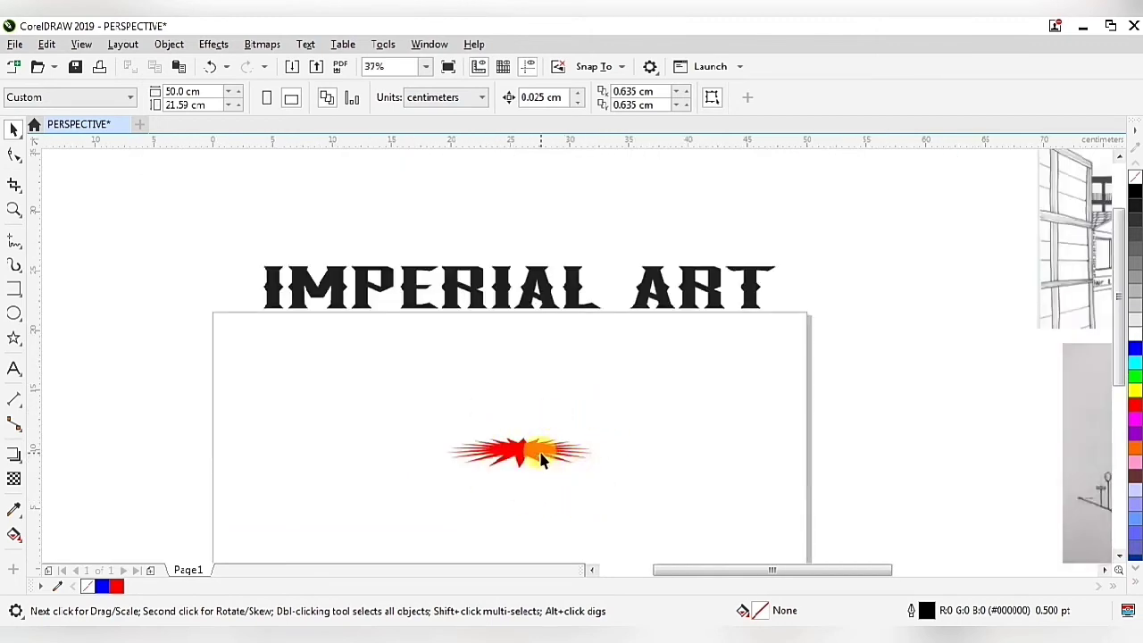
scroll(512, 465, down, 1)
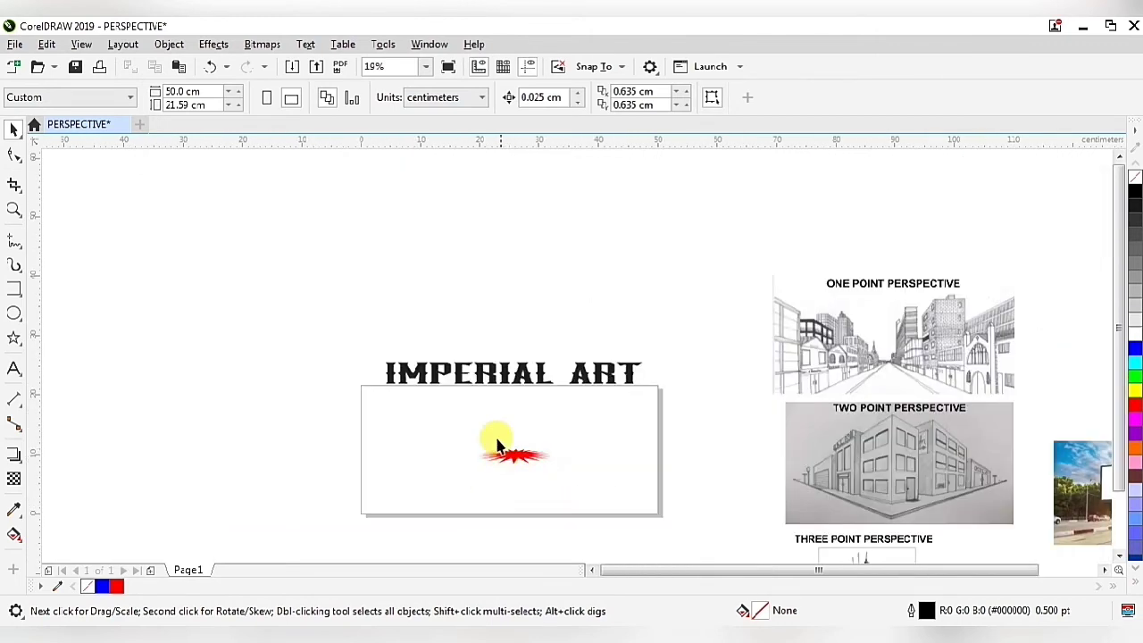
Delete the red star from the page.
drag(453, 431, 612, 497)
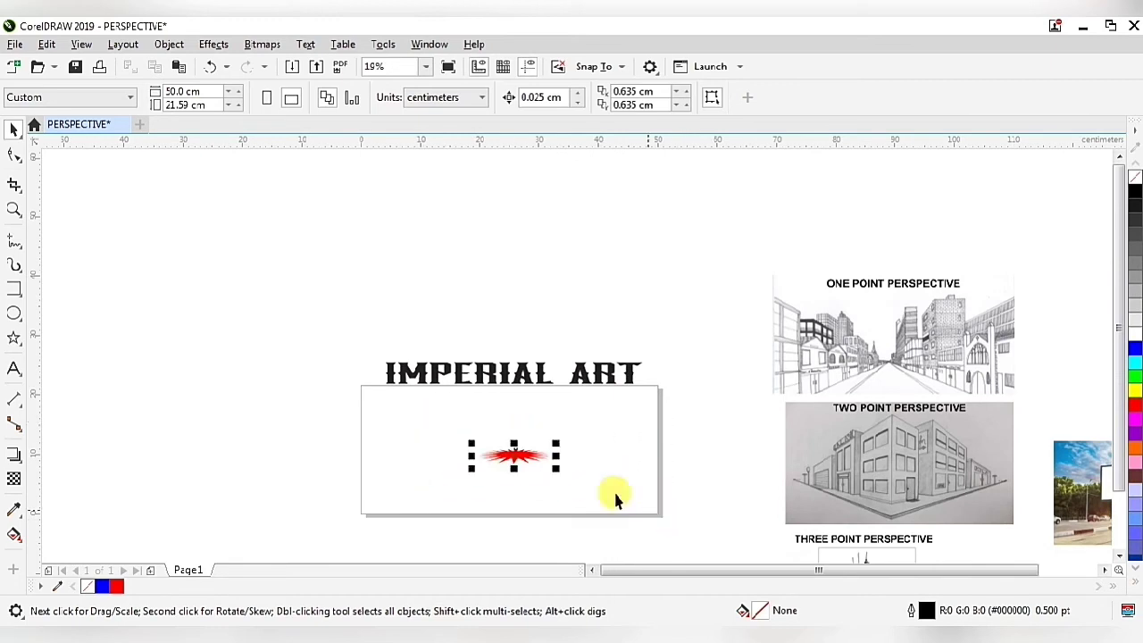
right_click(515, 457)
click(561, 245)
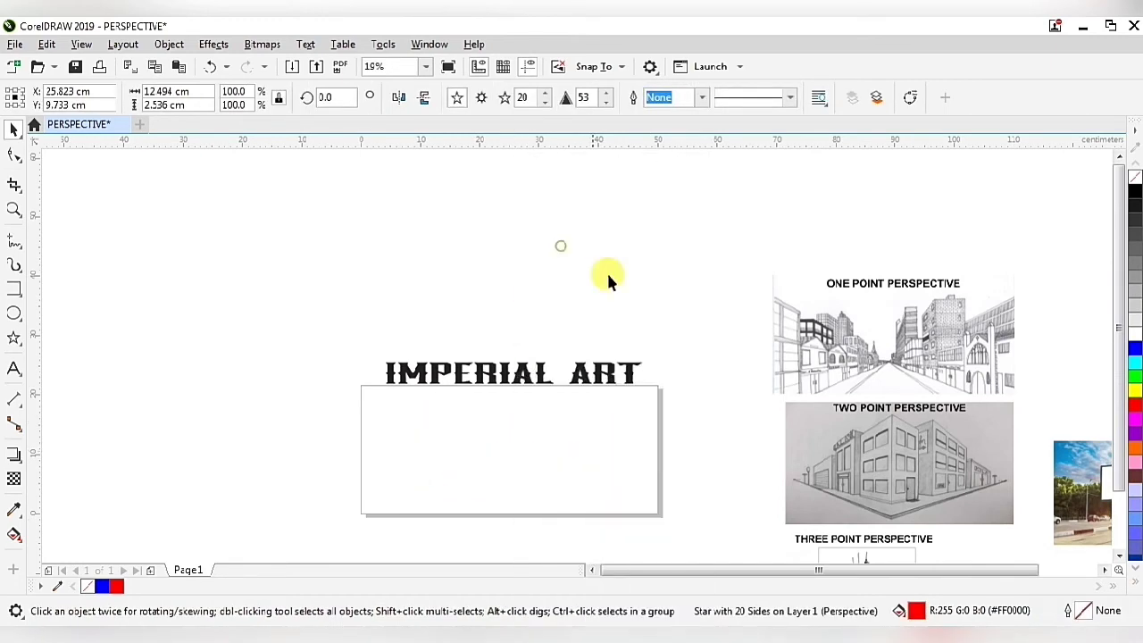
Move the blank billboard picture onto the page, slightly left of centre below the IMPERIAL ART text.
scroll(661, 308, down, 1)
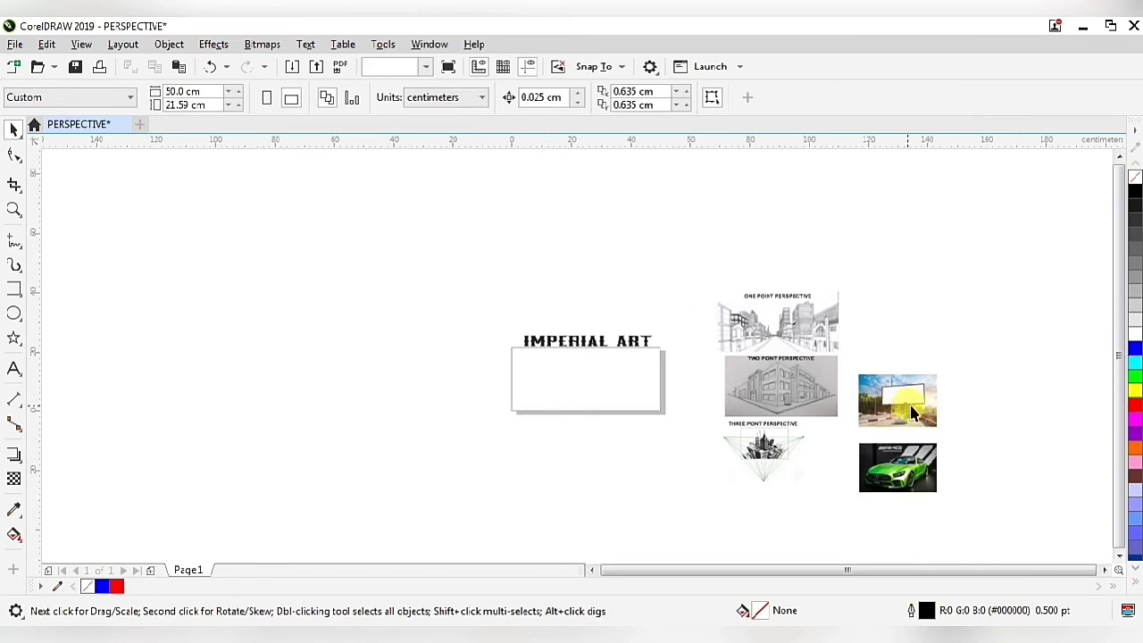
drag(908, 410, 584, 385)
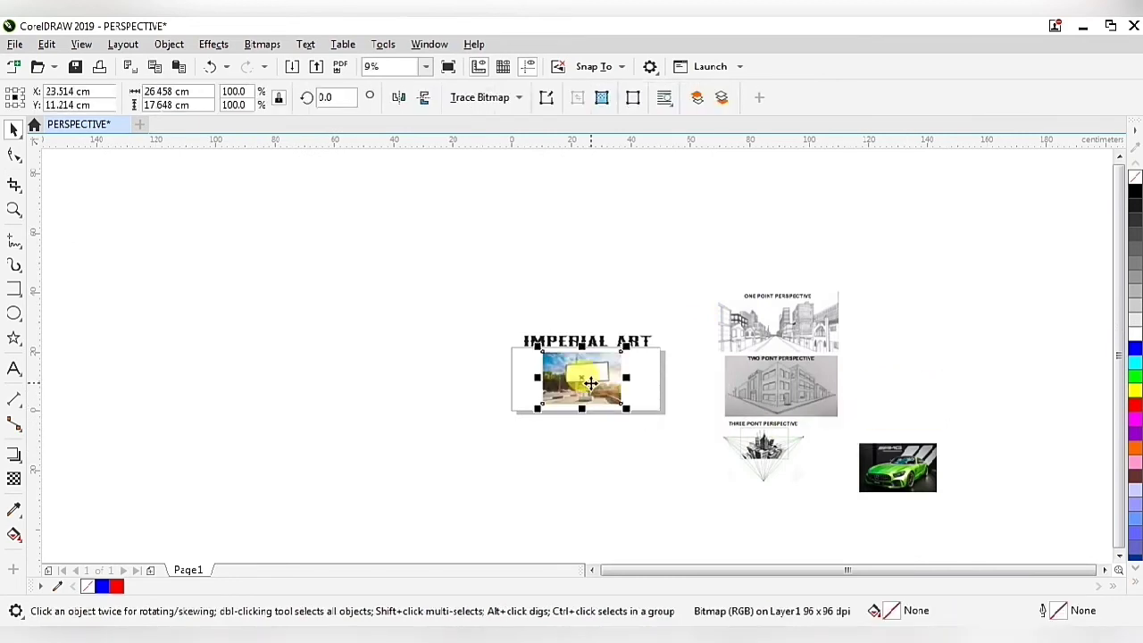
scroll(584, 384, up, 3)
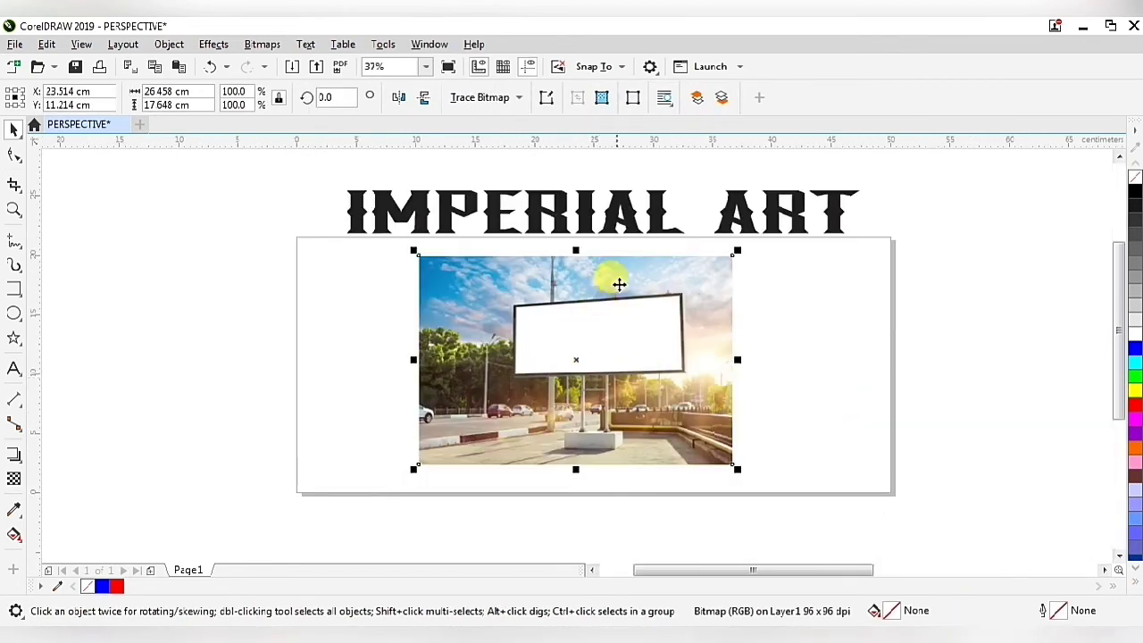
Move the green AMG car picture to just below the page, beneath the billboard picture.
scroll(549, 396, down, 2)
click(717, 393)
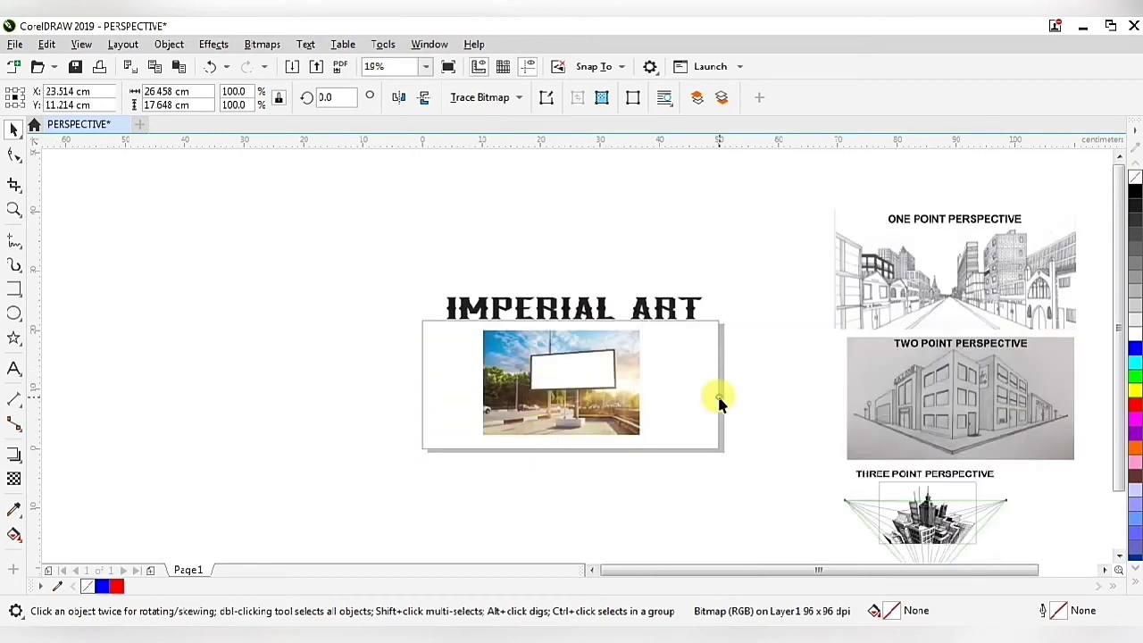
scroll(728, 388, down, 1)
drag(950, 469, 647, 449)
scroll(646, 449, up, 1)
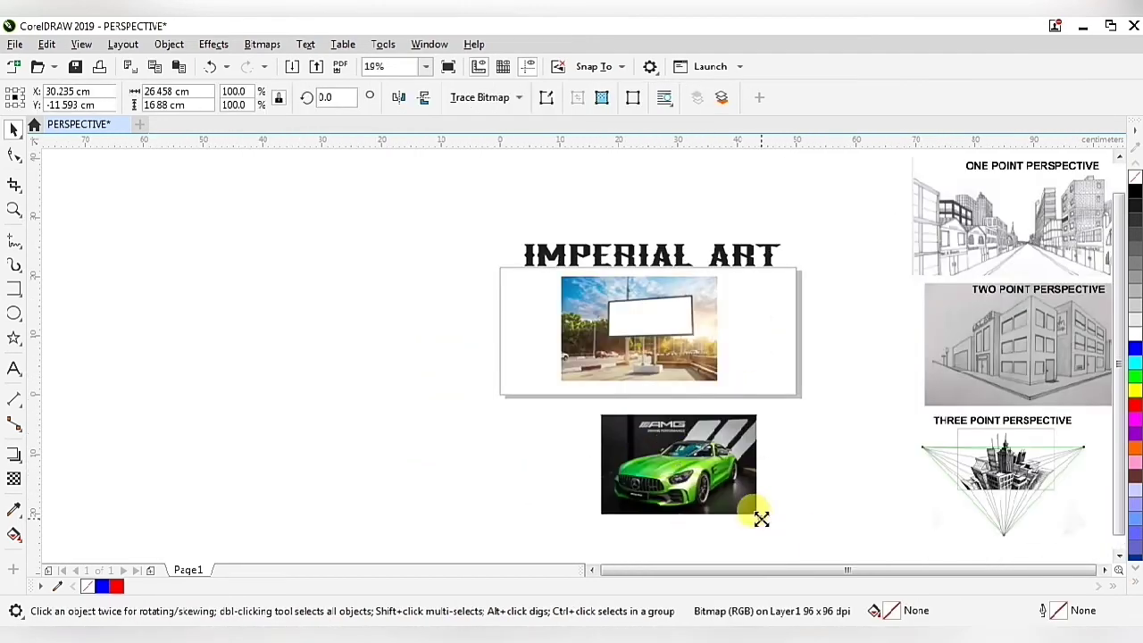
Scale the car picture down to about 7.6 × 4.8 cm and place it inside the billboard's blank panel.
drag(761, 519, 613, 286)
scroll(543, 285, up, 3)
scroll(613, 358, down, 3)
scroll(613, 357, up, 2)
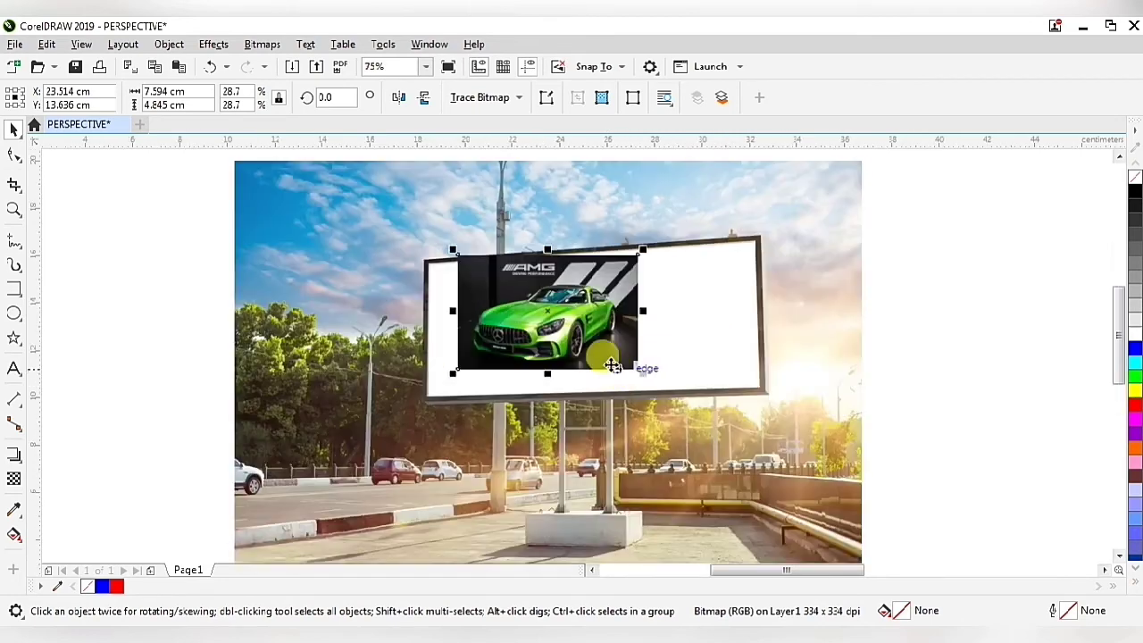
drag(547, 313, 570, 324)
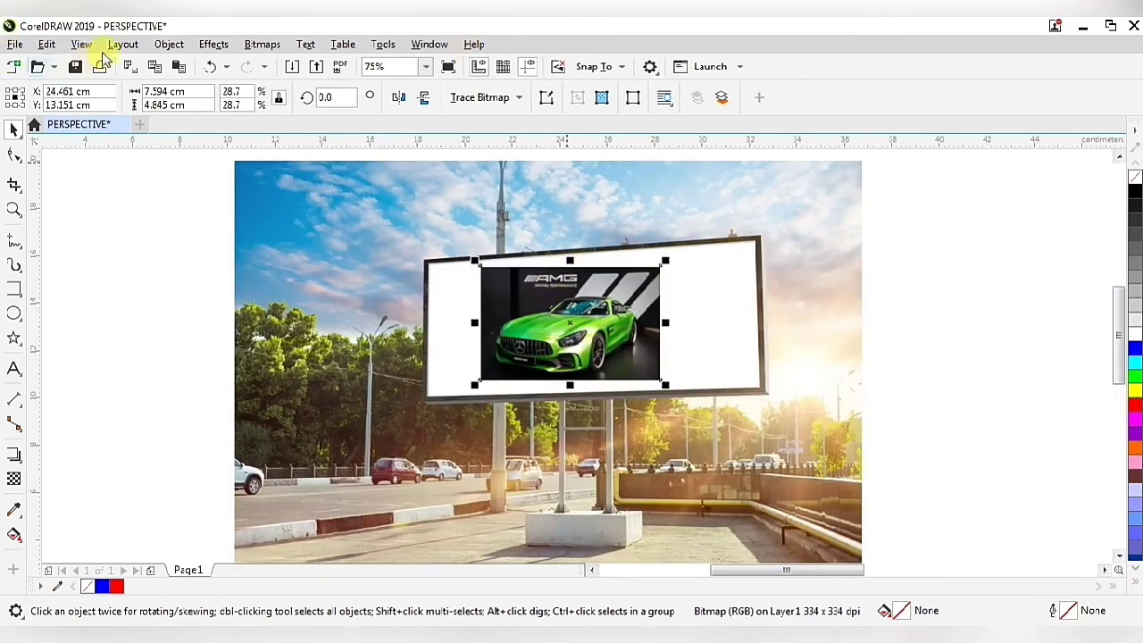
Apply the Add Perspective effect to the car picture.
click(169, 44)
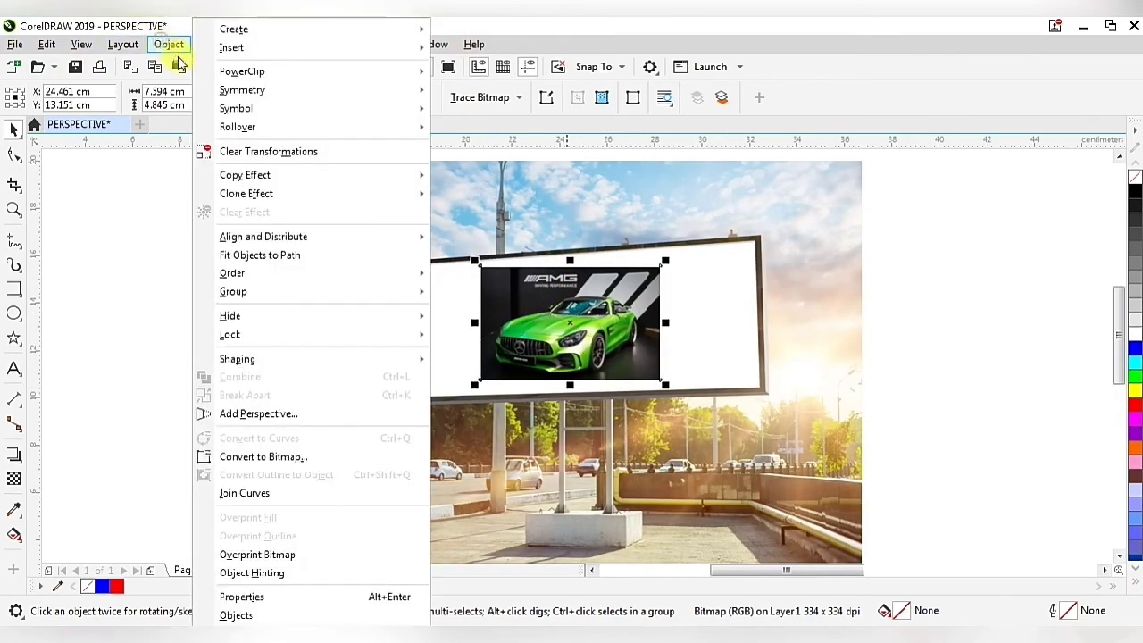
click(255, 410)
scroll(471, 280, up, 2)
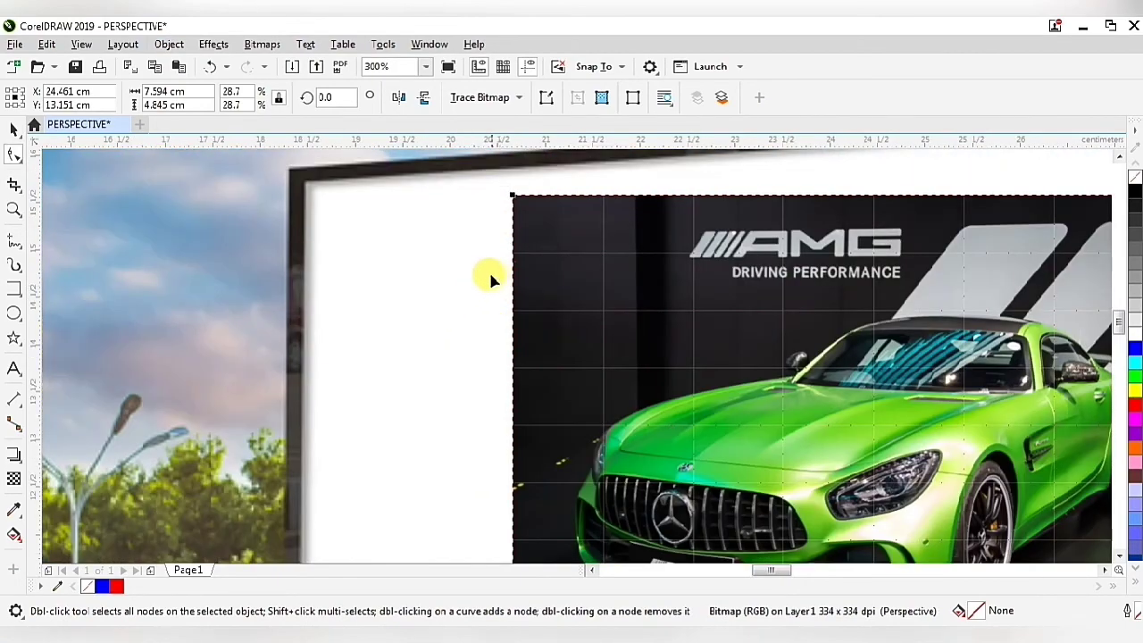
scroll(497, 273, down, 1)
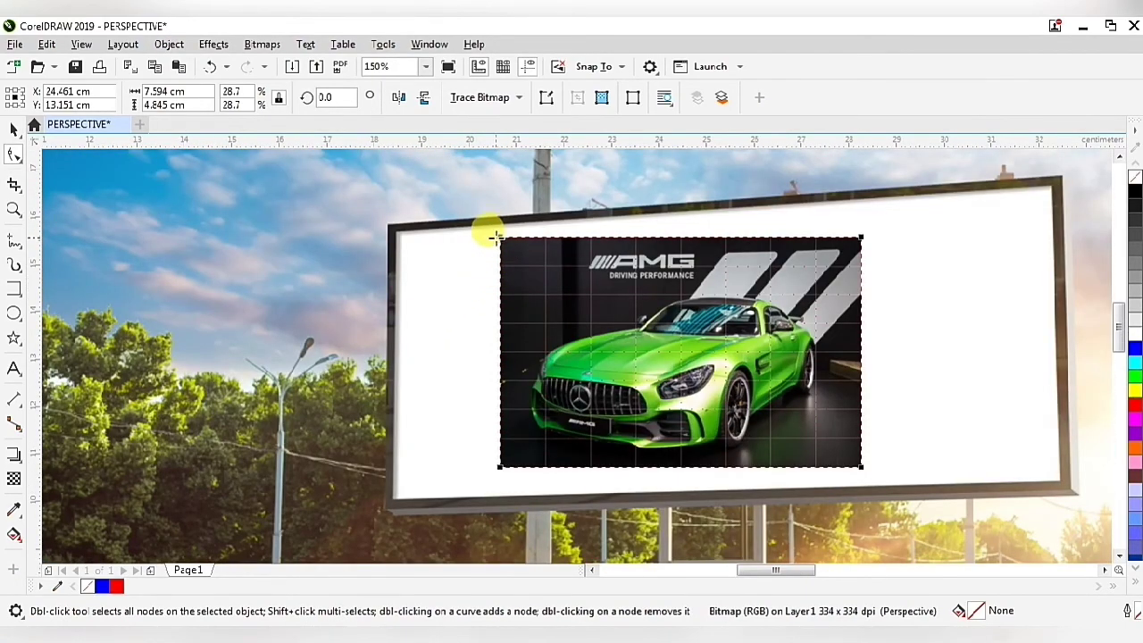
Fit the car picture's two left perspective corners to the inner left corners of the billboard frame.
drag(501, 239, 396, 235)
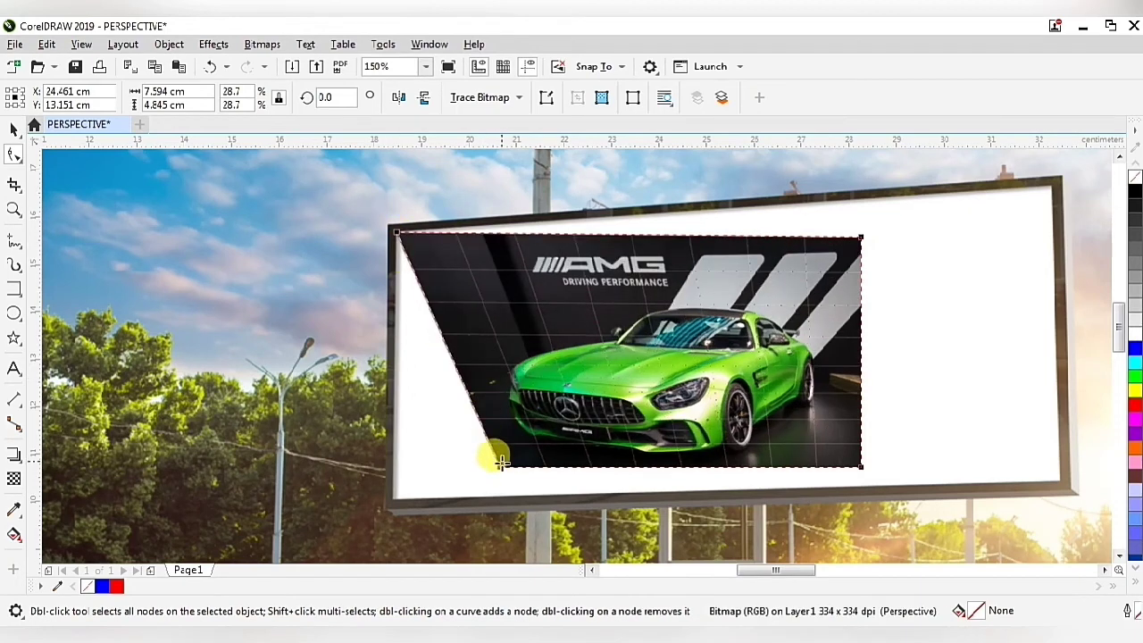
drag(500, 474, 393, 503)
scroll(396, 503, up, 4)
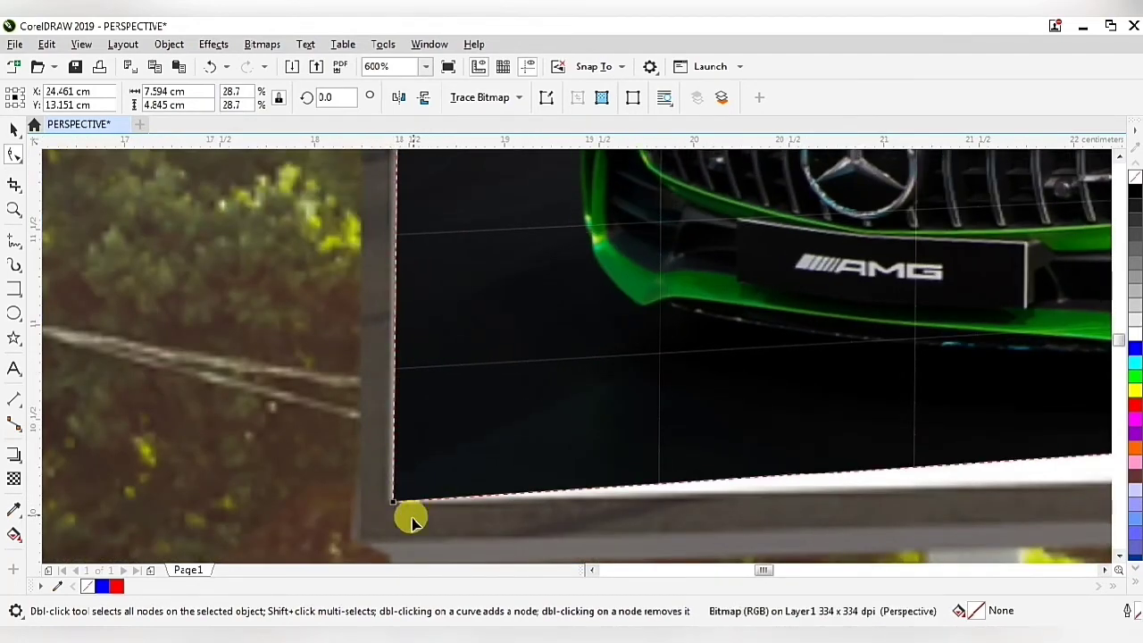
scroll(407, 513, down, 4)
scroll(406, 259, up, 6)
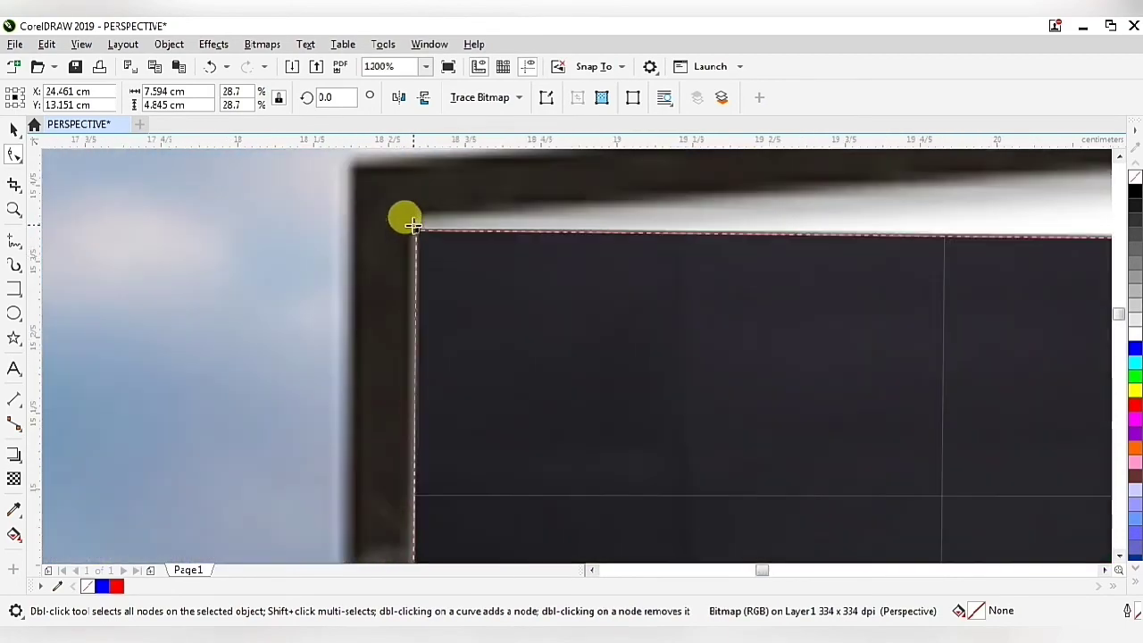
drag(417, 229, 412, 214)
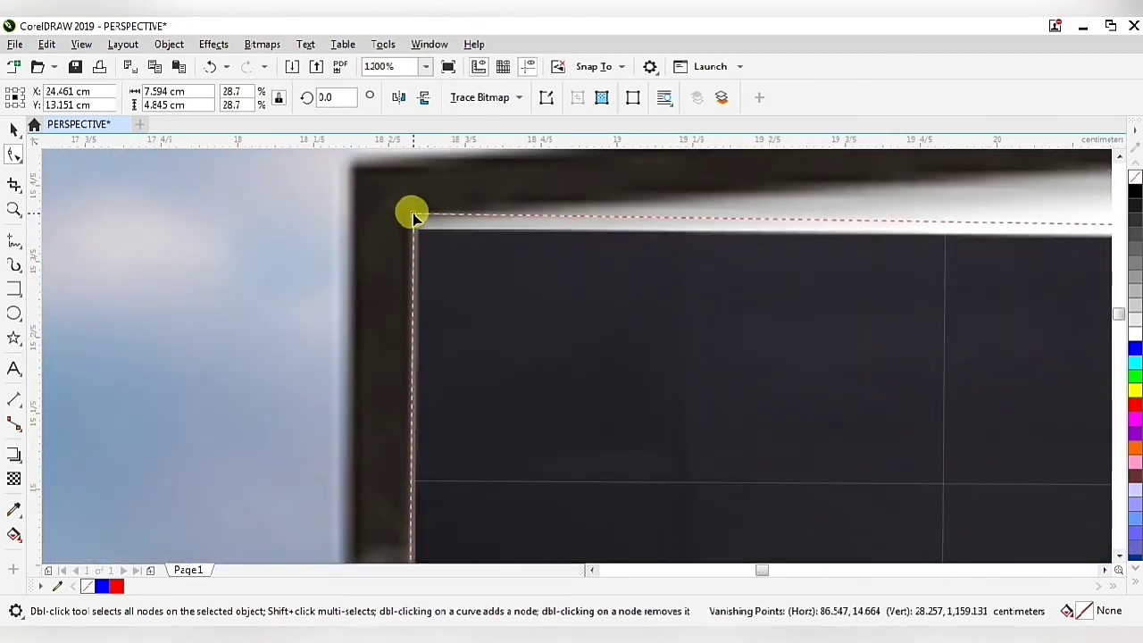
scroll(323, 250, down, 4)
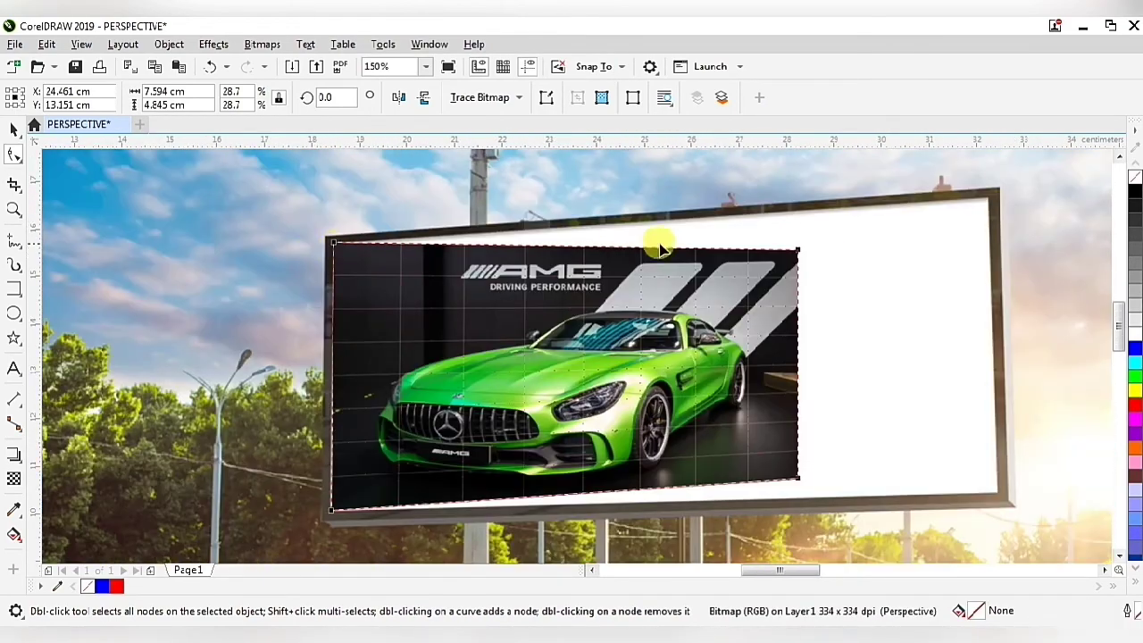
Fit the car picture's two right perspective corners to the inner right corners of the billboard frame.
scroll(961, 223, up, 2)
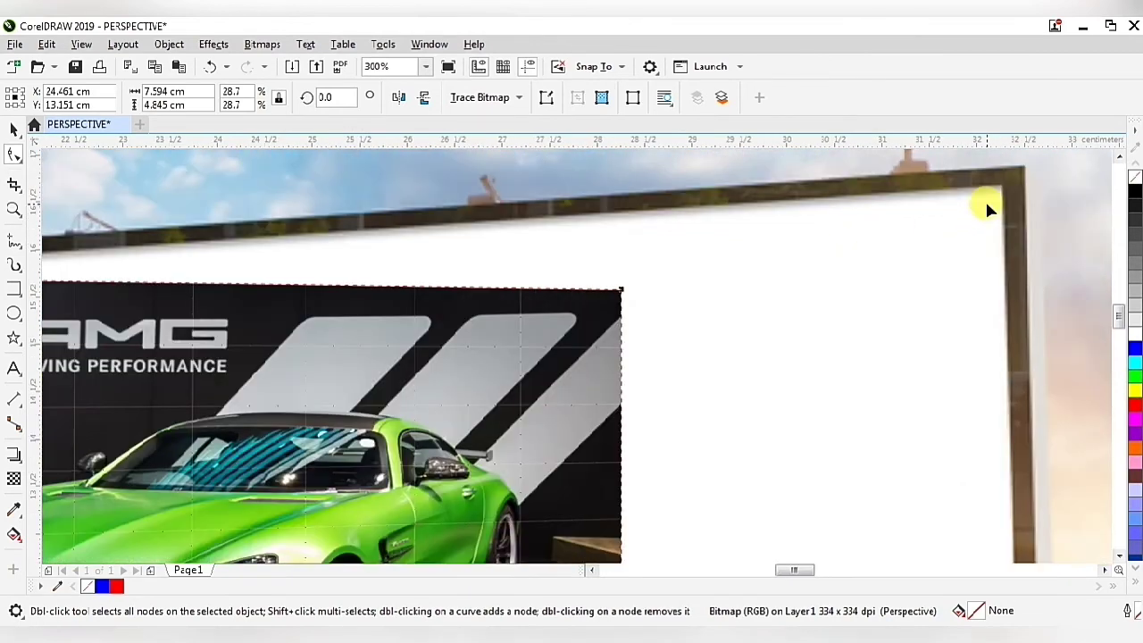
drag(621, 284, 1001, 190)
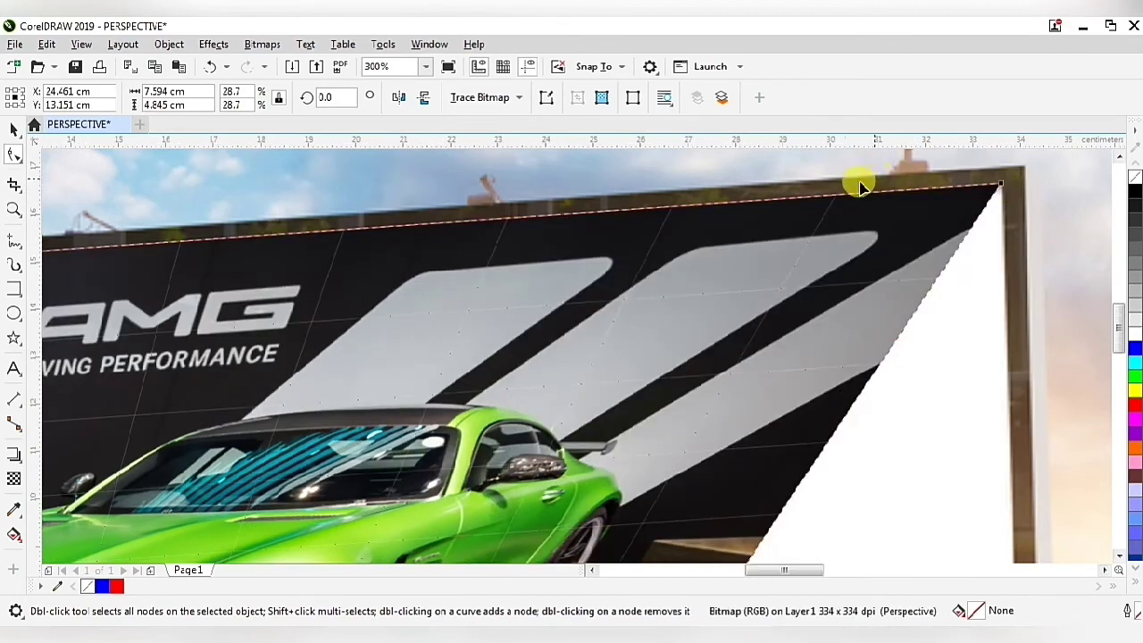
scroll(863, 184, down, 6)
scroll(883, 245, up, 4)
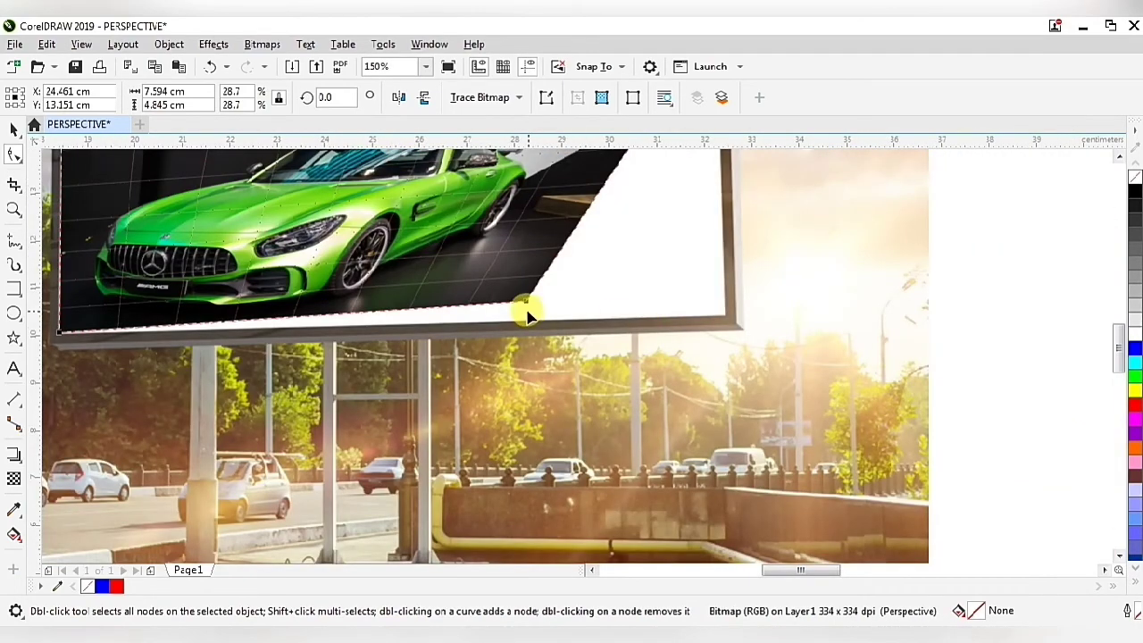
drag(526, 299, 739, 311)
scroll(722, 320, up, 2)
scroll(728, 289, up, 2)
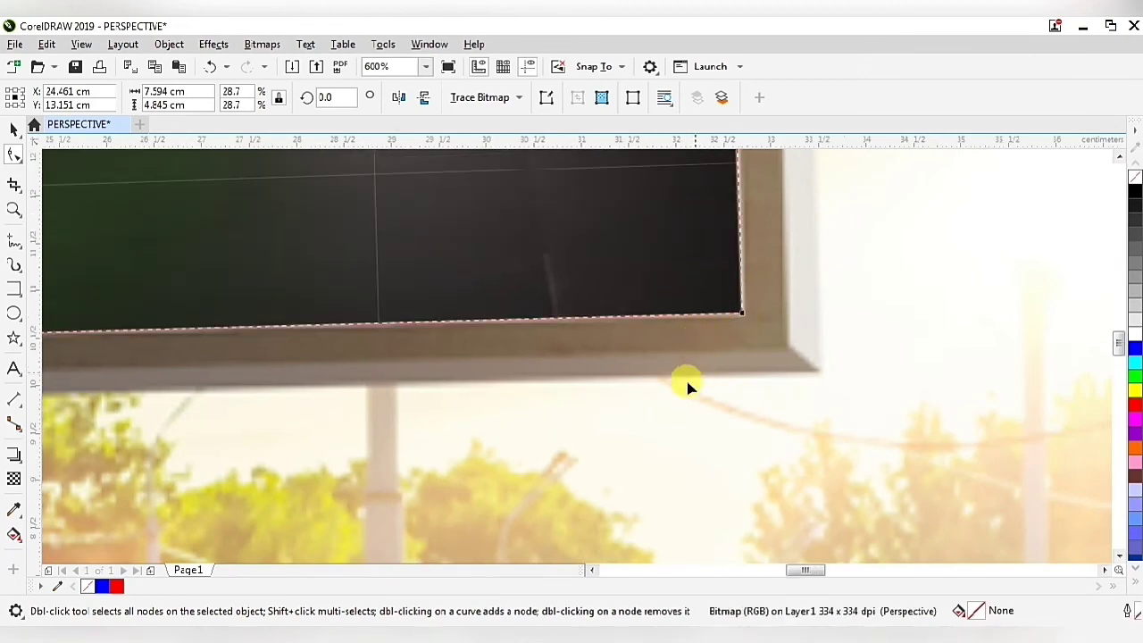
Fine-tune the car picture's upper-right perspective corner so it sits exactly in the frame's inner corner.
scroll(684, 383, down, 6)
scroll(679, 225, up, 7)
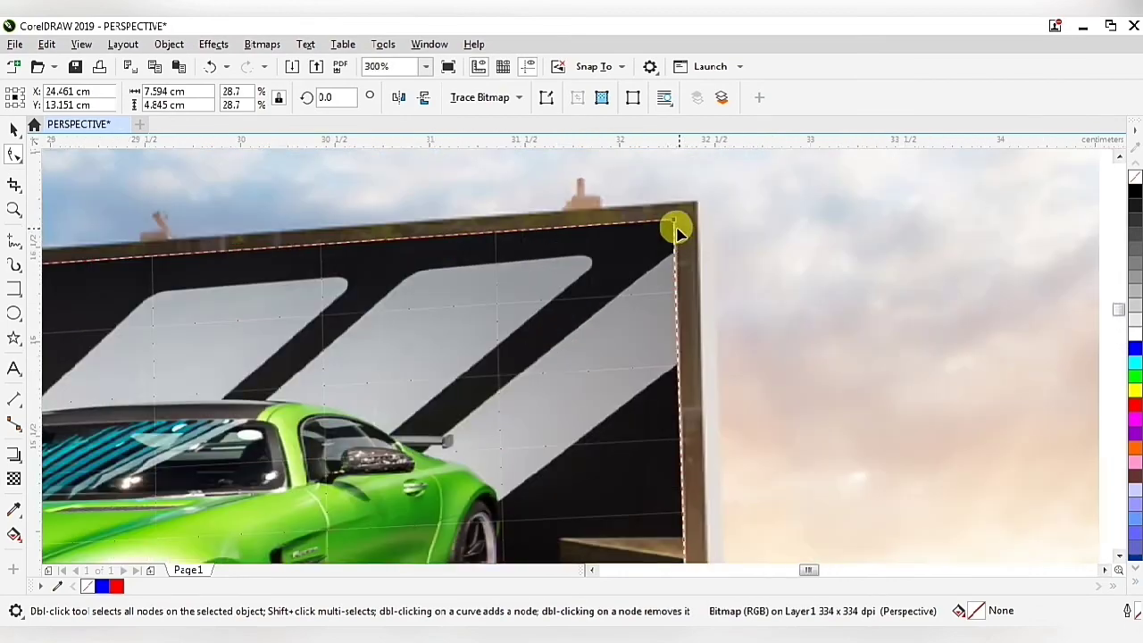
scroll(671, 200, up, 1)
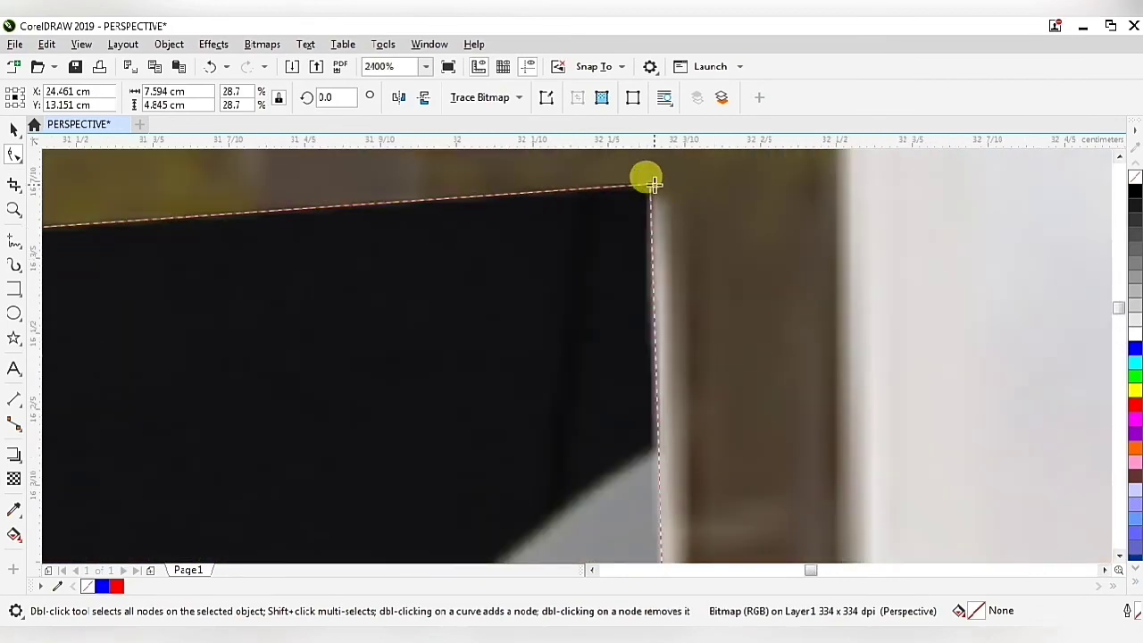
drag(649, 188, 670, 193)
scroll(683, 212, down, 3)
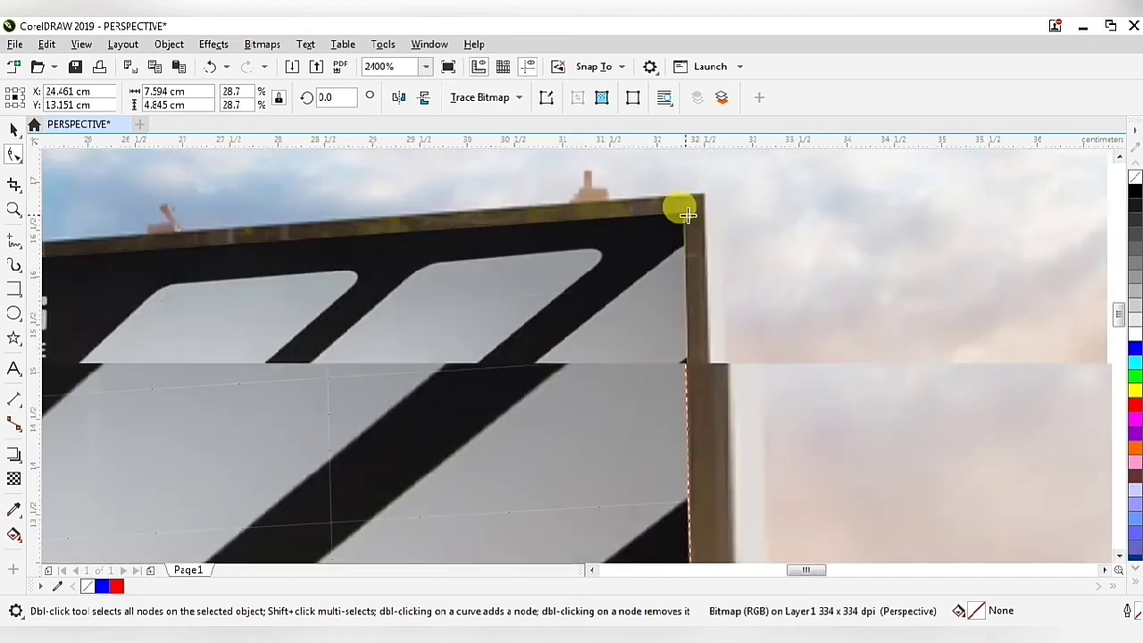
scroll(684, 216, up, 4)
scroll(661, 210, up, 3)
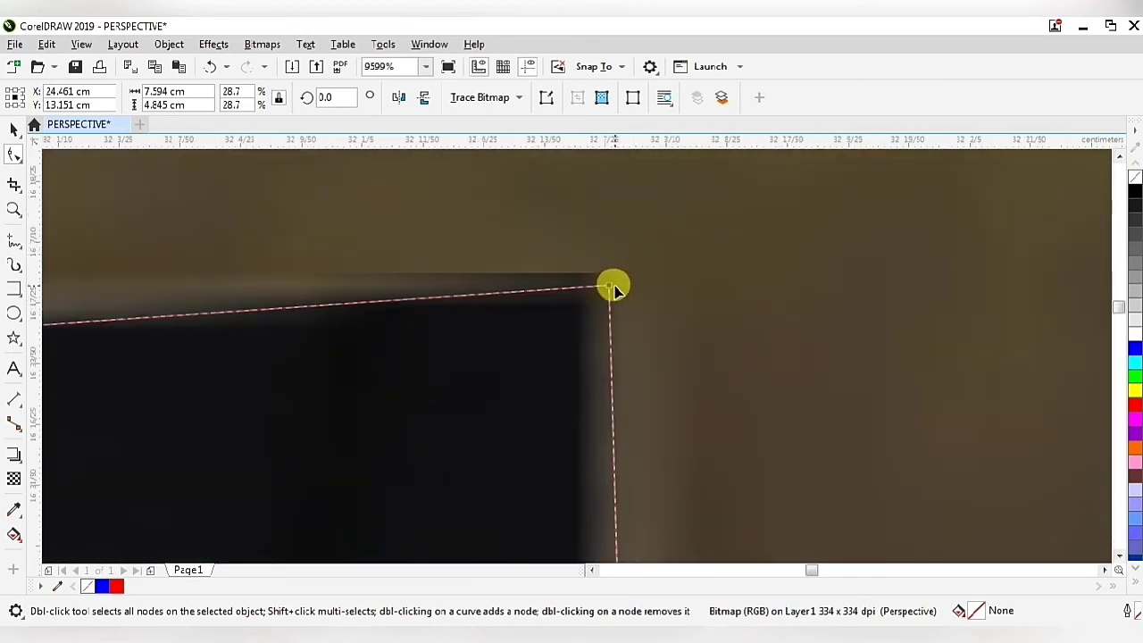
drag(608, 289, 620, 289)
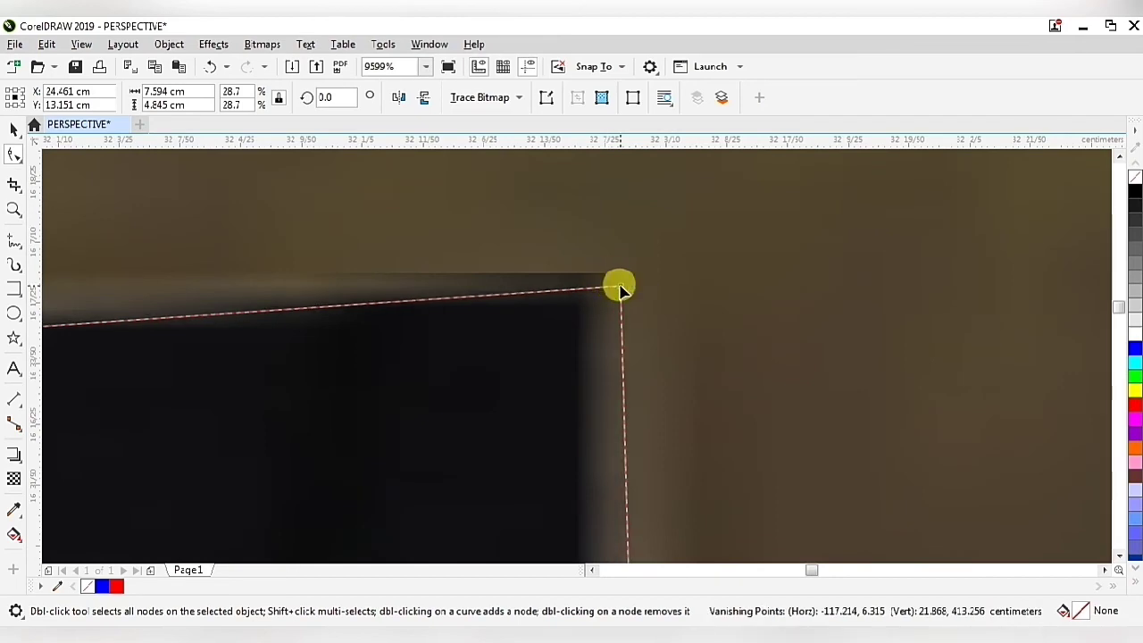
scroll(661, 254, down, 8)
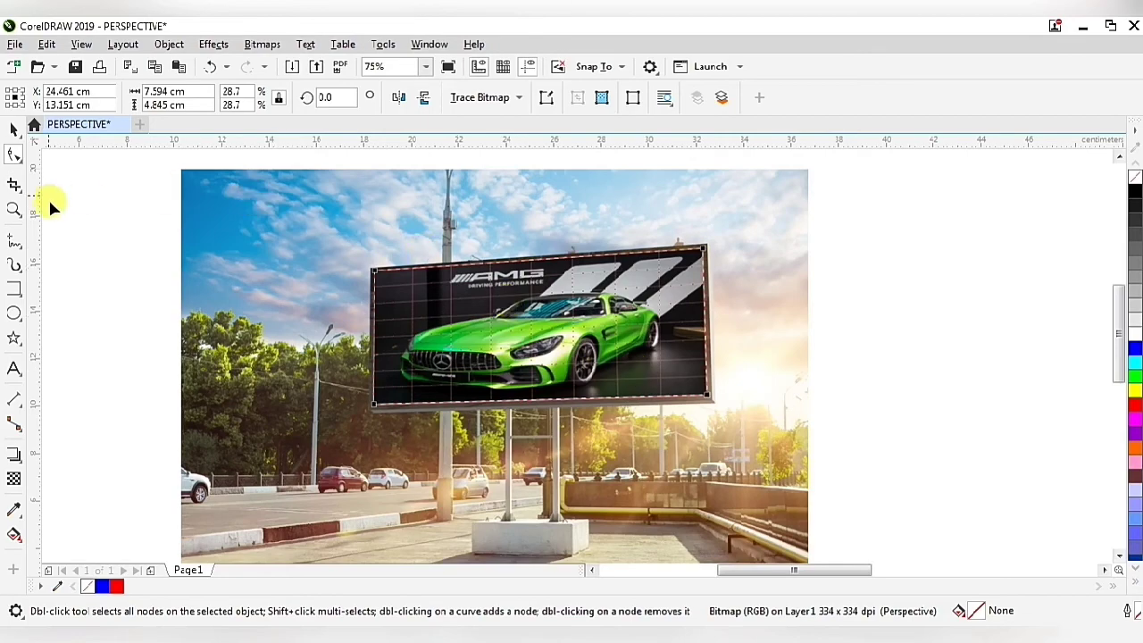
Try to nudge the car picture's lower-left perspective corner slightly outward into the frame's inner corner.
scroll(530, 397, up, 5)
scroll(554, 411, down, 5)
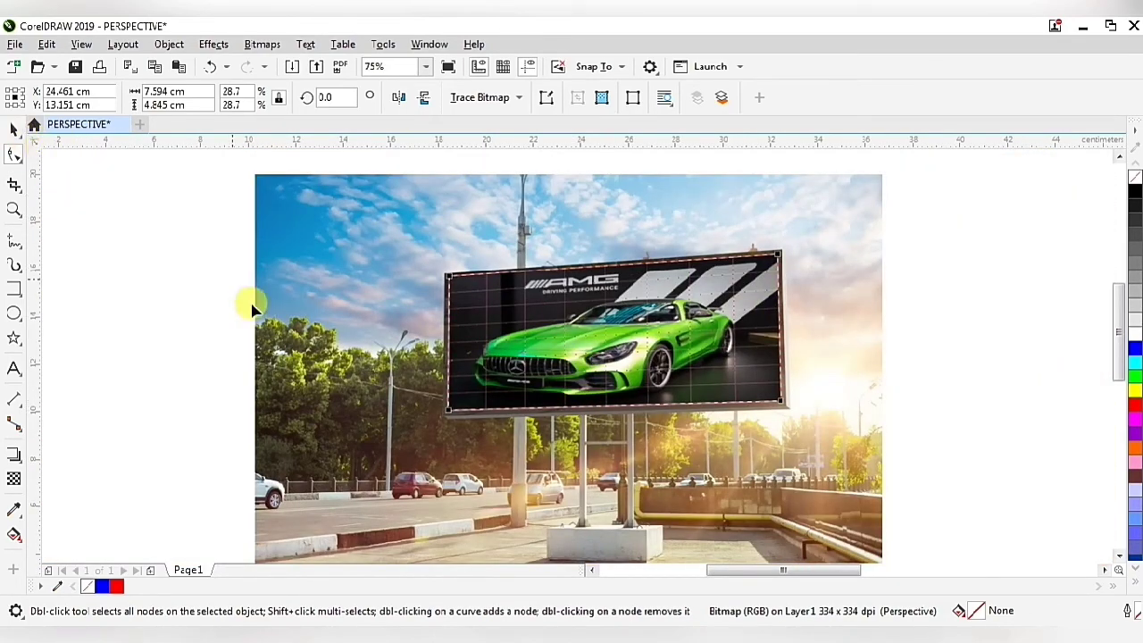
scroll(447, 402, up, 6)
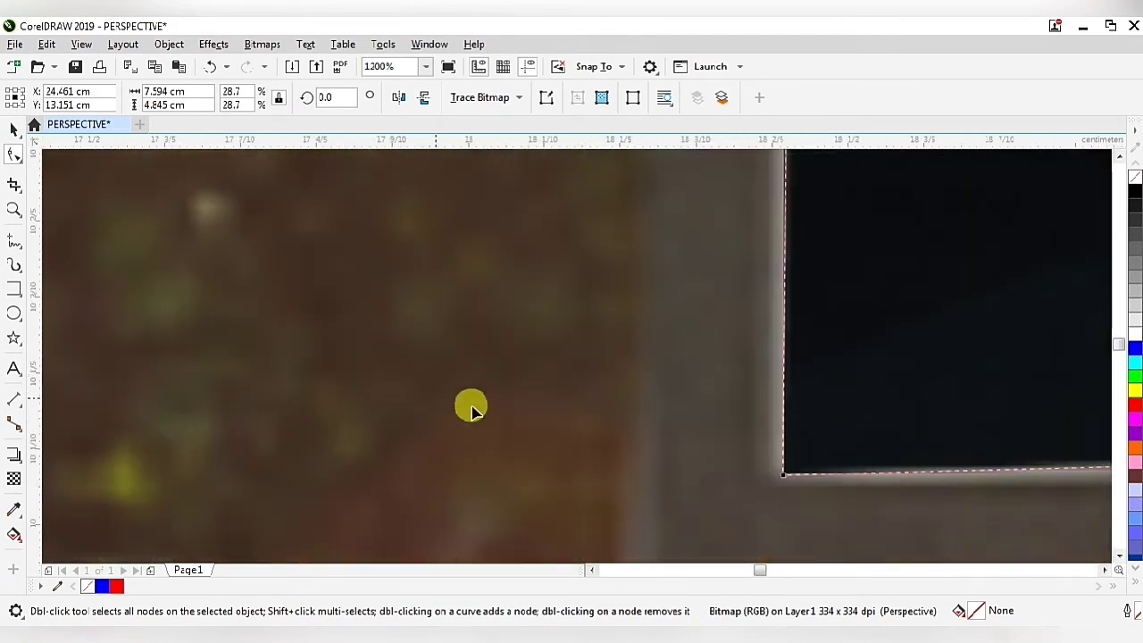
scroll(803, 485, up, 1)
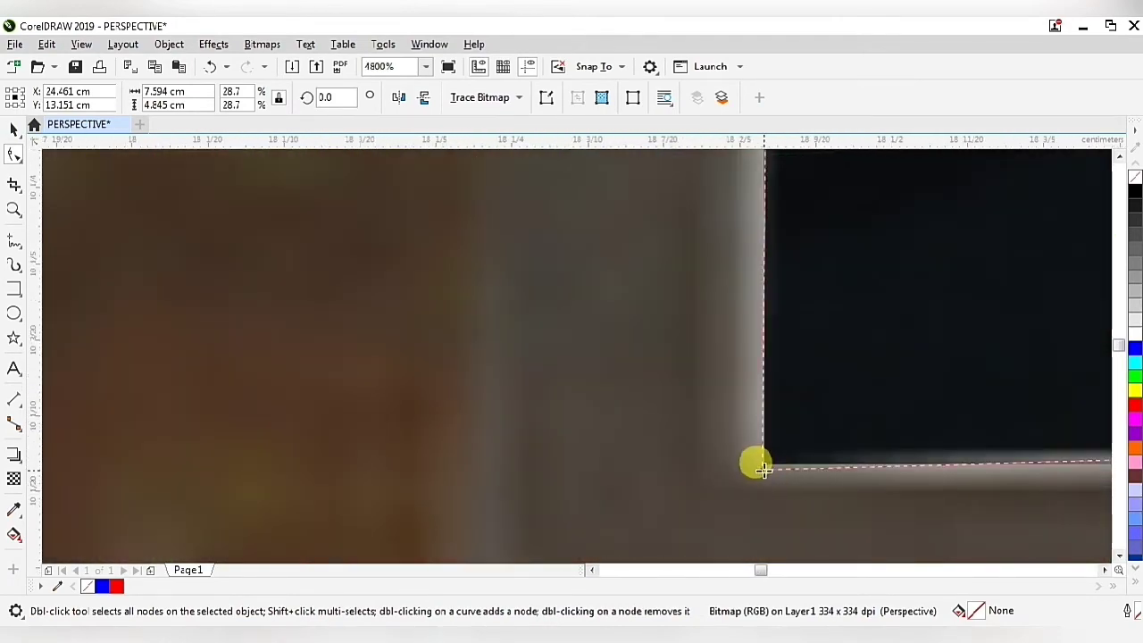
drag(760, 470, 752, 466)
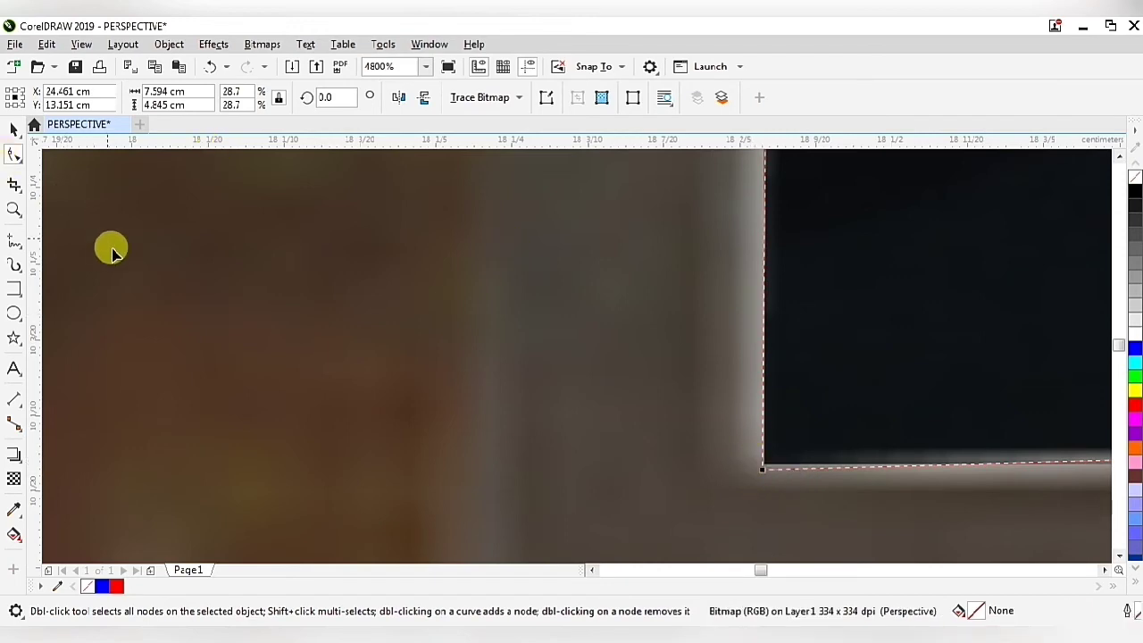
End the perspective editing, deselect the car picture and inspect how its edges fit the billboard frame.
scroll(241, 276, down, 10)
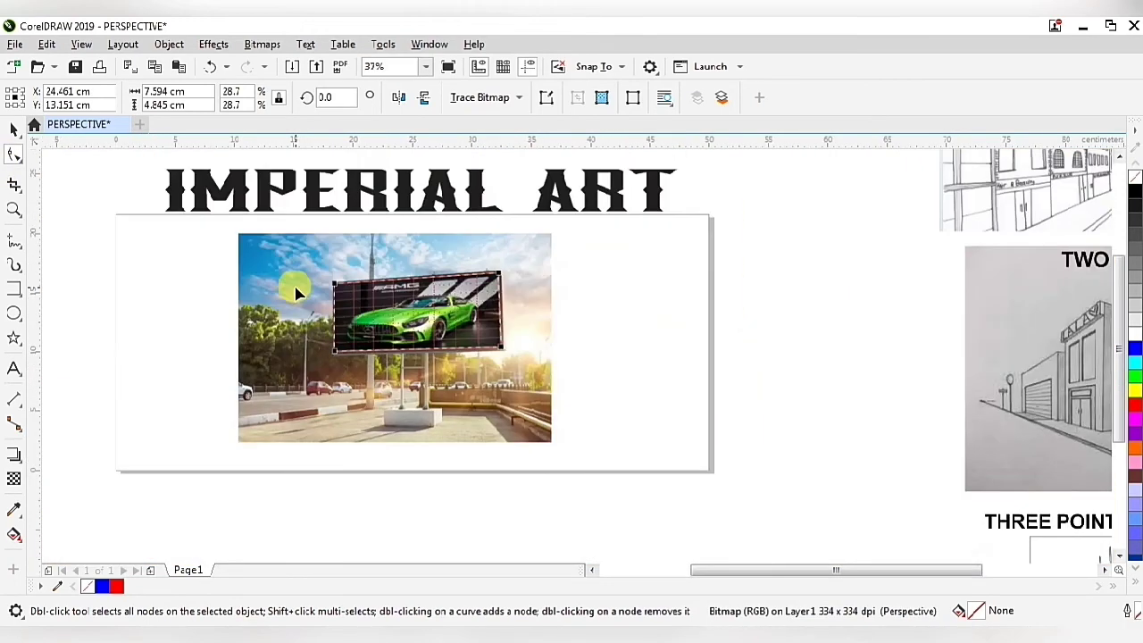
scroll(290, 268, up, 2)
click(13, 130)
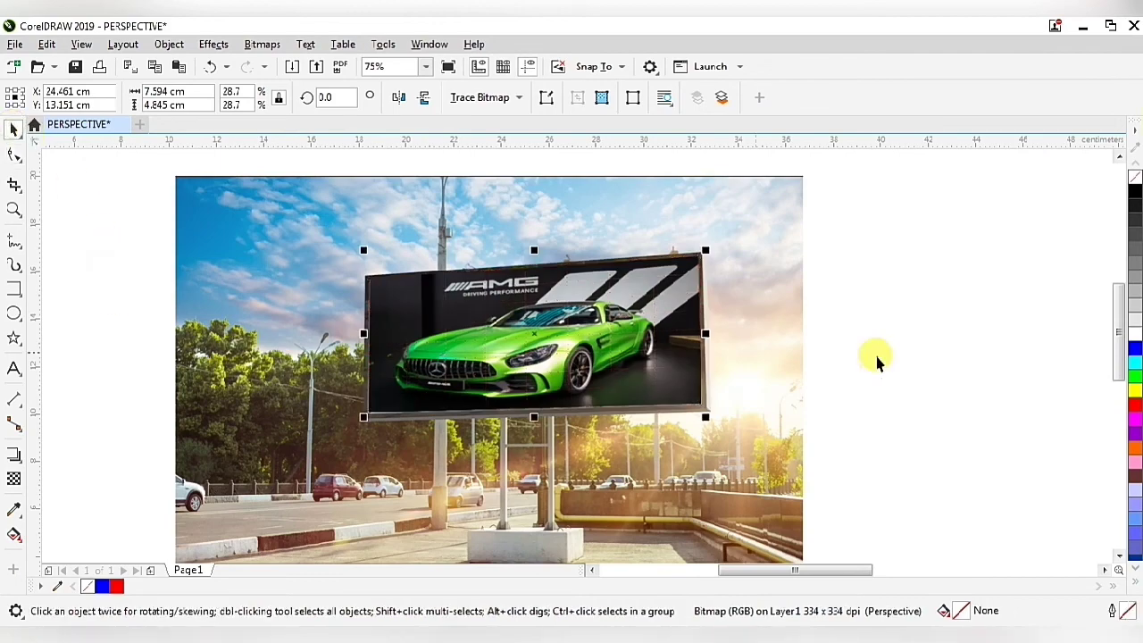
click(962, 327)
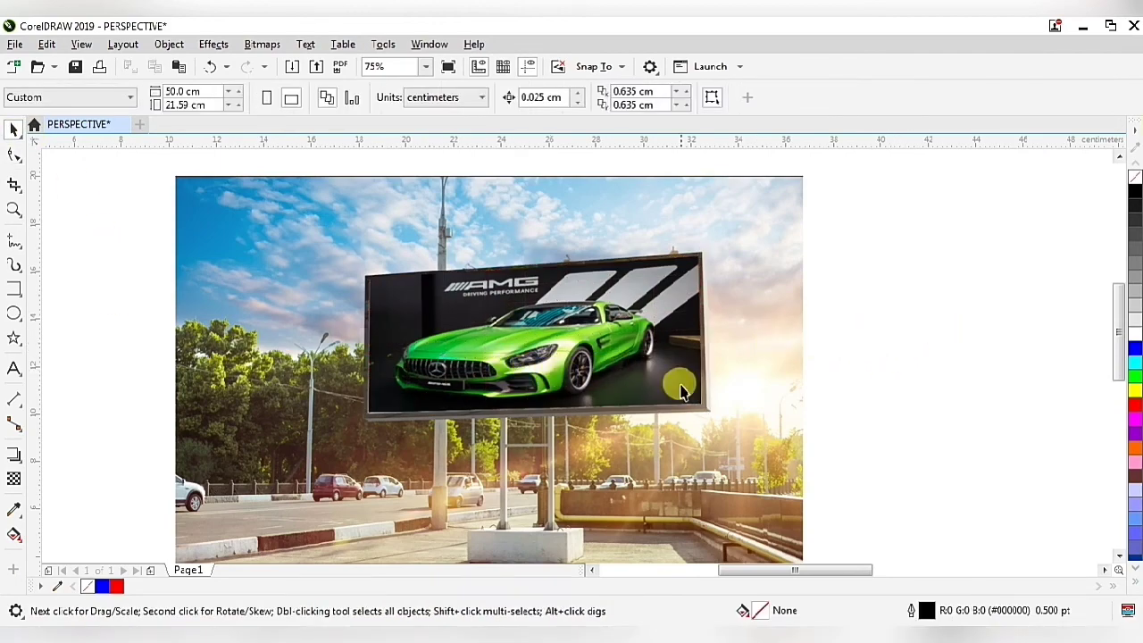
scroll(682, 384, up, 7)
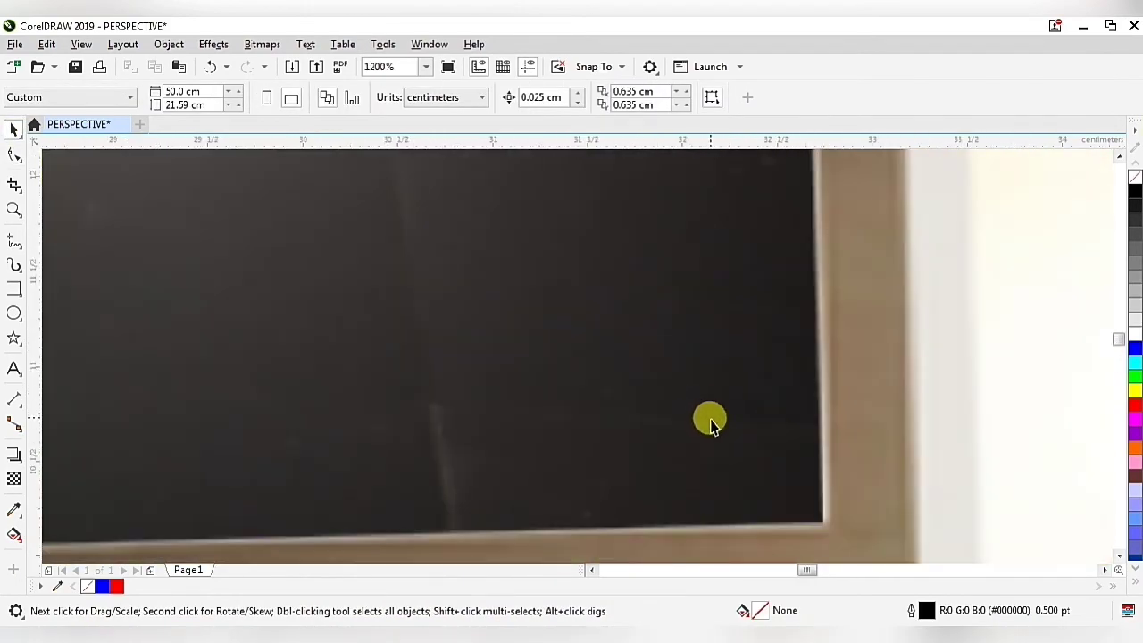
scroll(706, 418, down, 7)
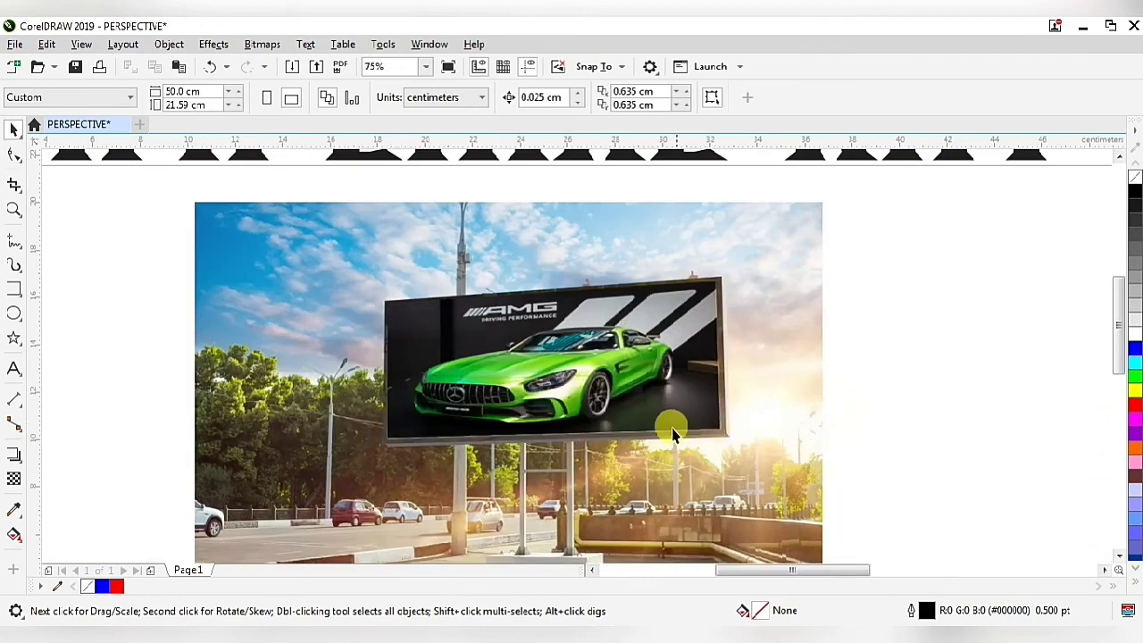
scroll(706, 435, up, 10)
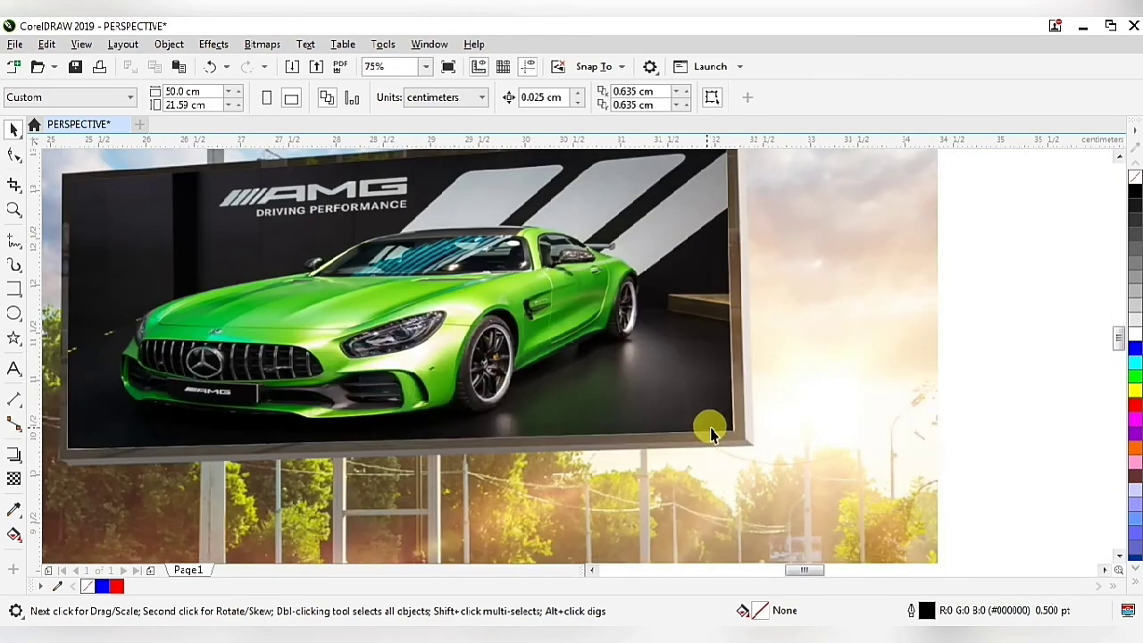
scroll(768, 435, down, 10)
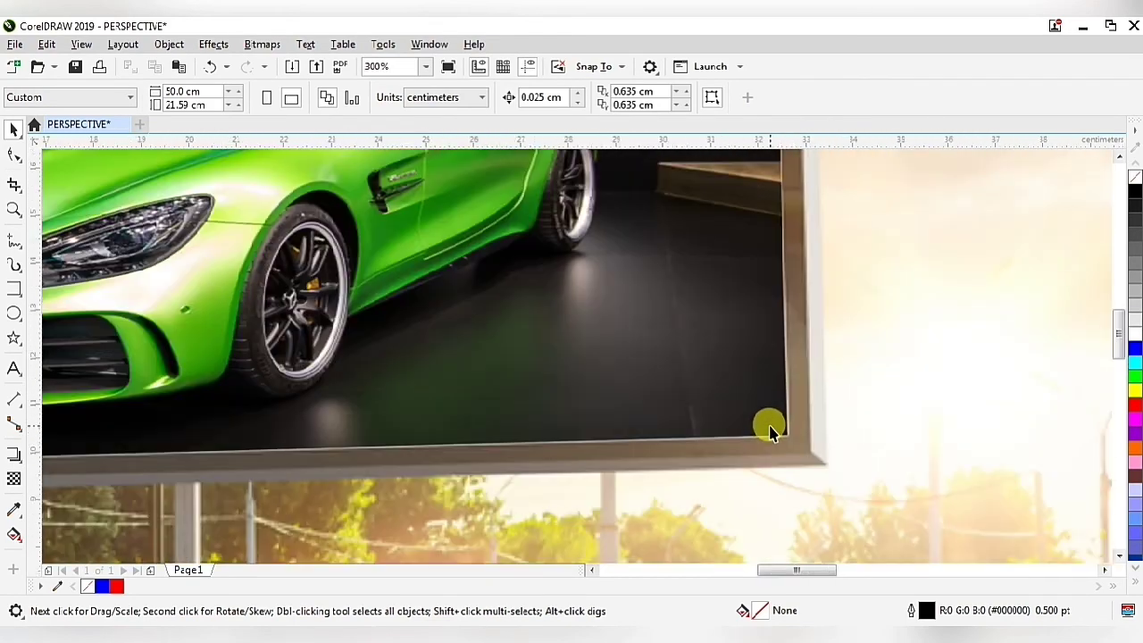
scroll(700, 406, down, 2)
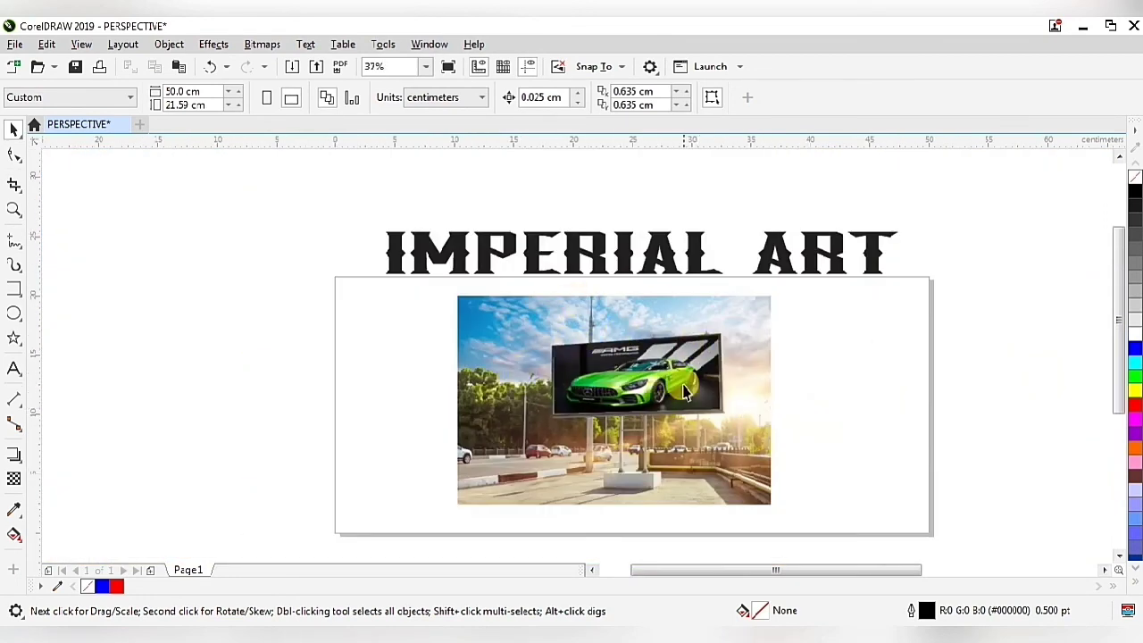
click(174, 49)
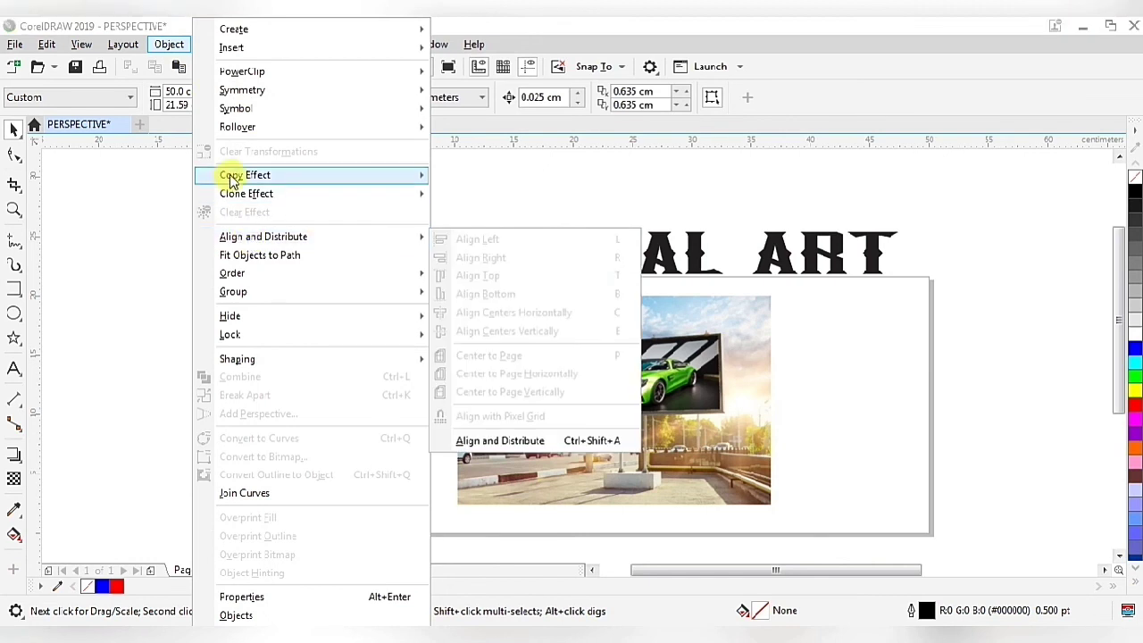
Select the car picture on the billboard and clear its perspective effect.
mouse_move(239, 176)
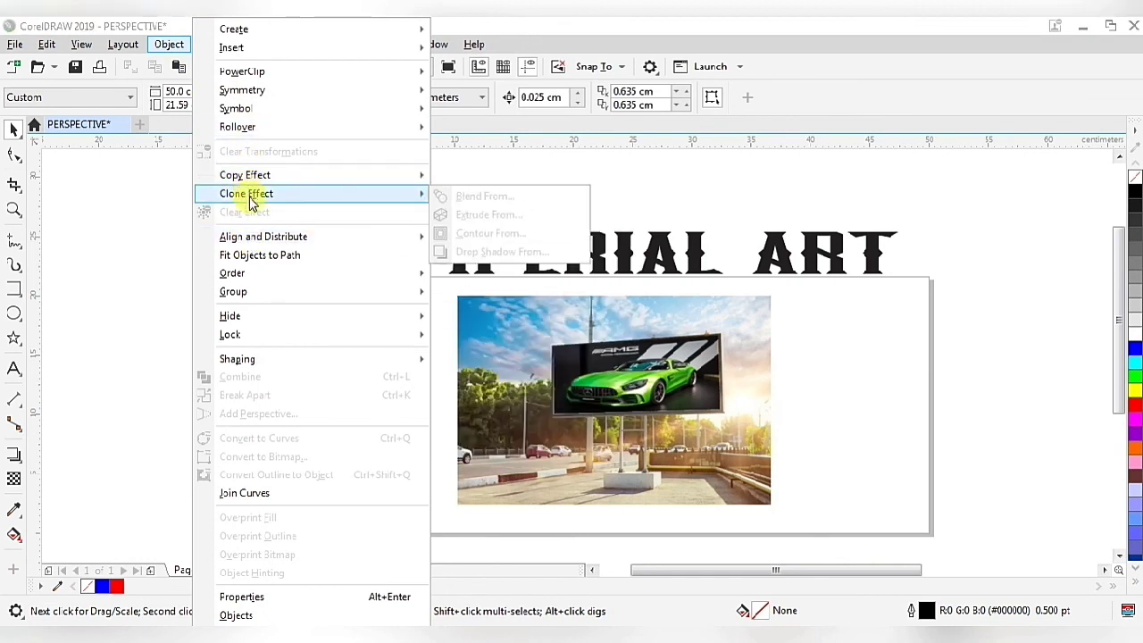
click(612, 382)
click(612, 381)
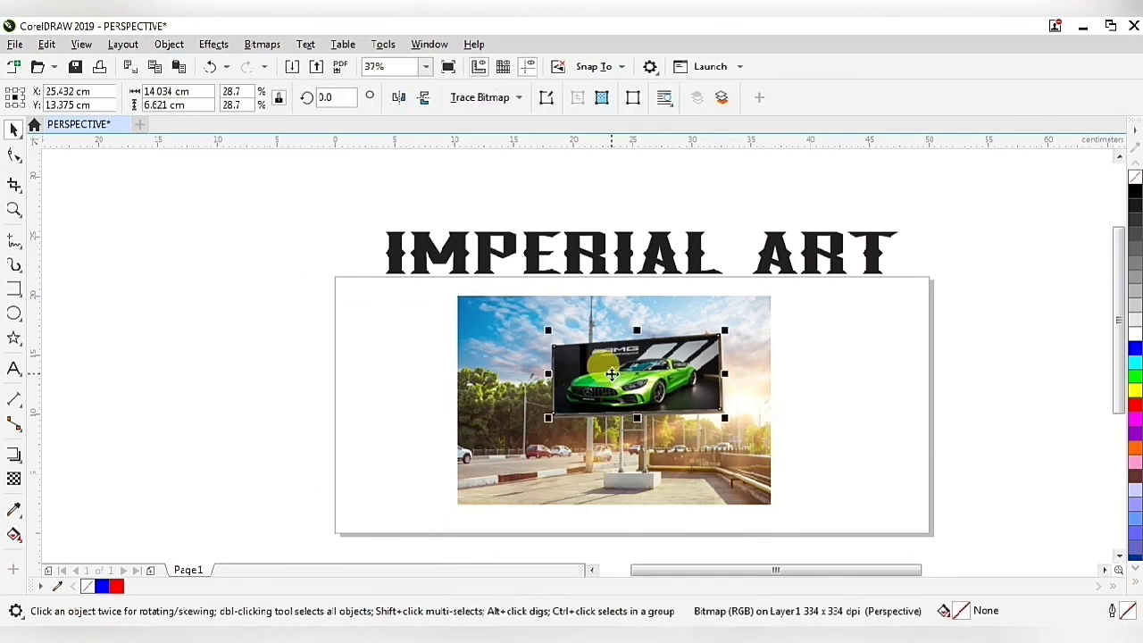
click(172, 48)
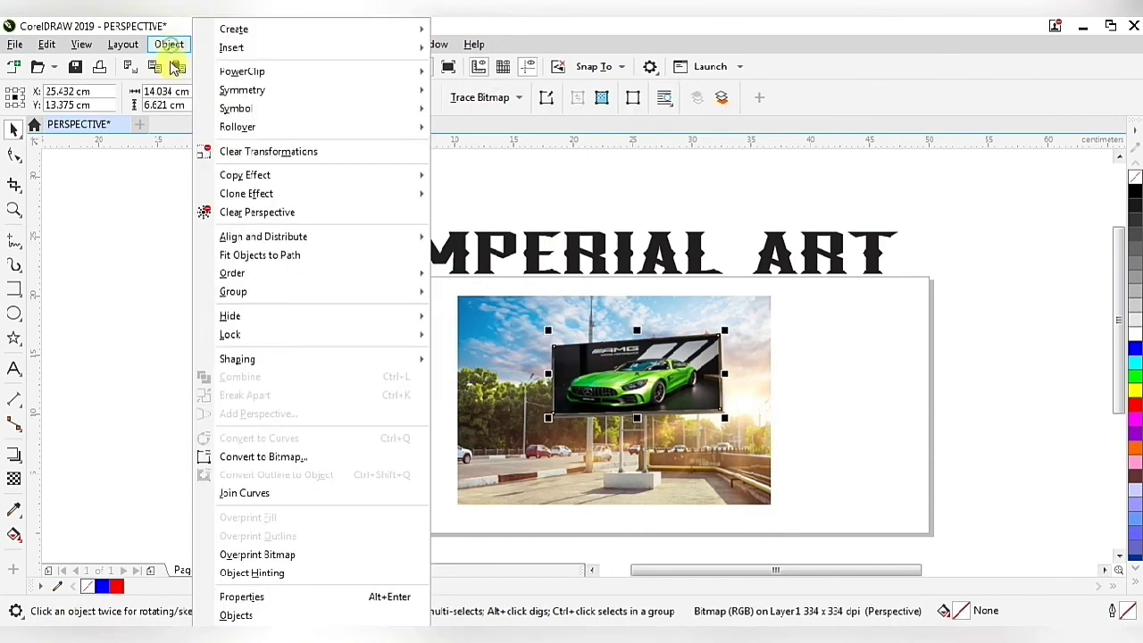
click(241, 213)
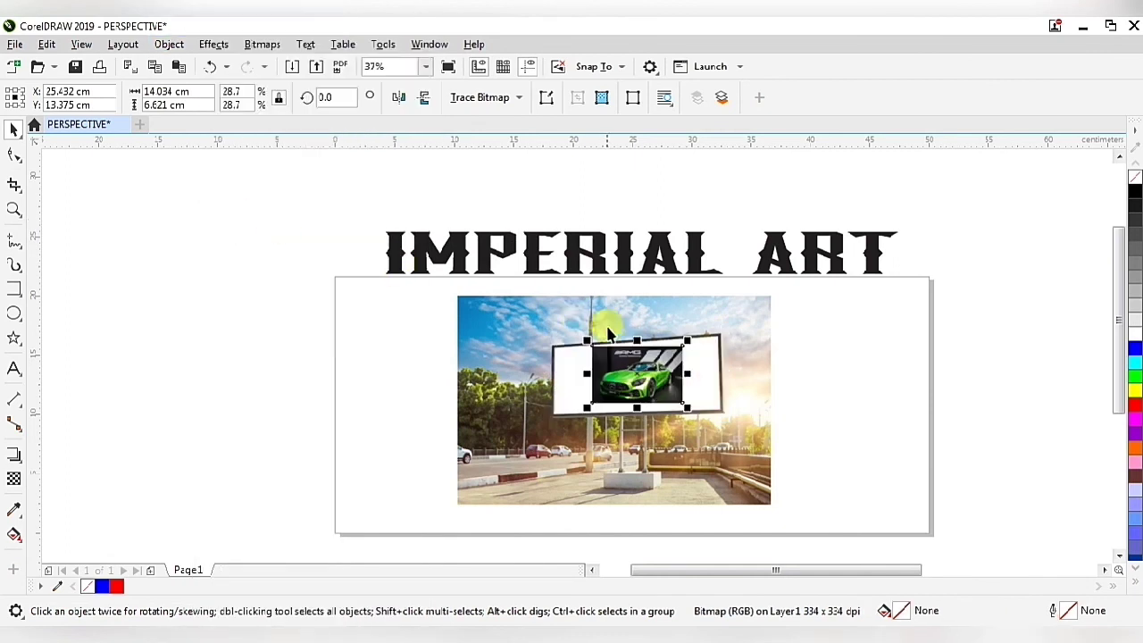
drag(613, 322, 634, 375)
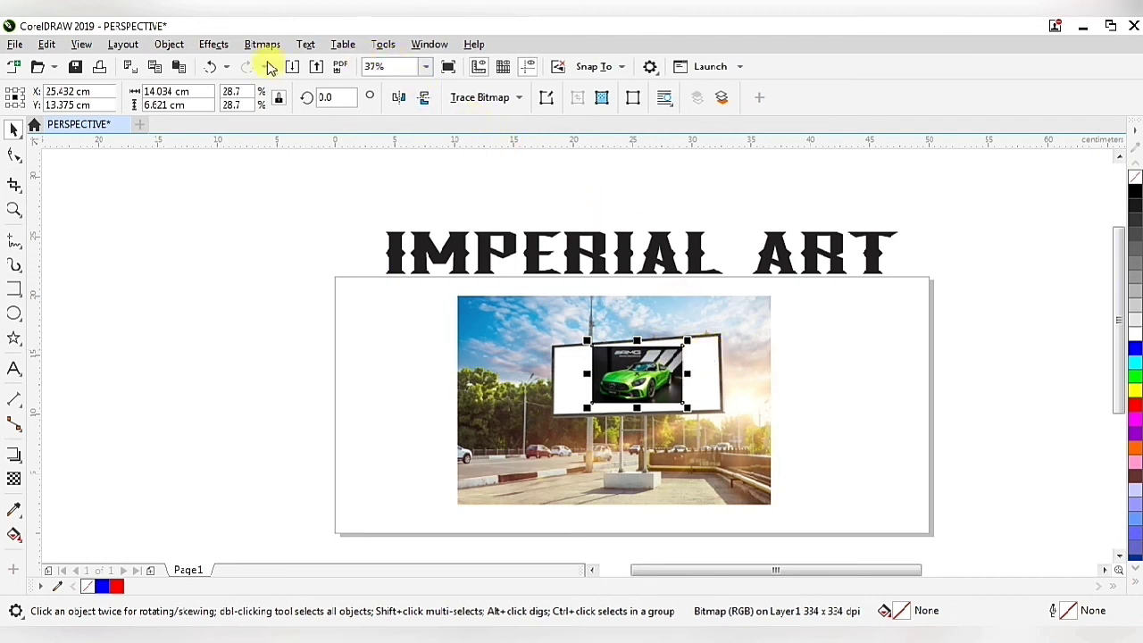
Undo the perspective clearing, deselect the car picture and inspect its fit in the billboard frame.
click(211, 72)
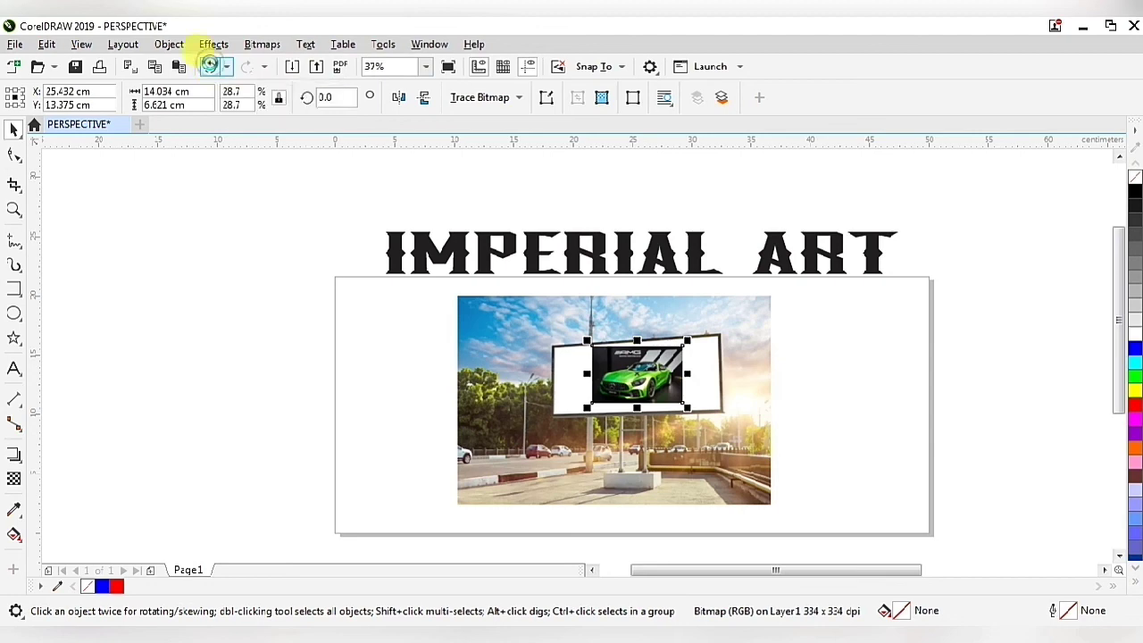
click(276, 340)
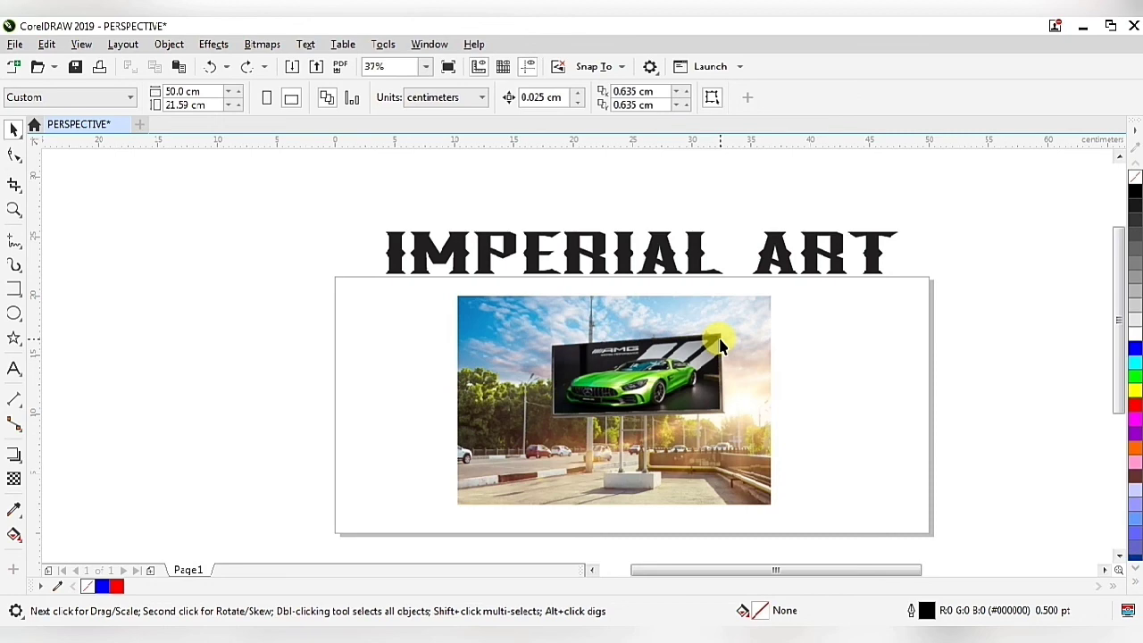
scroll(740, 396, up, 2)
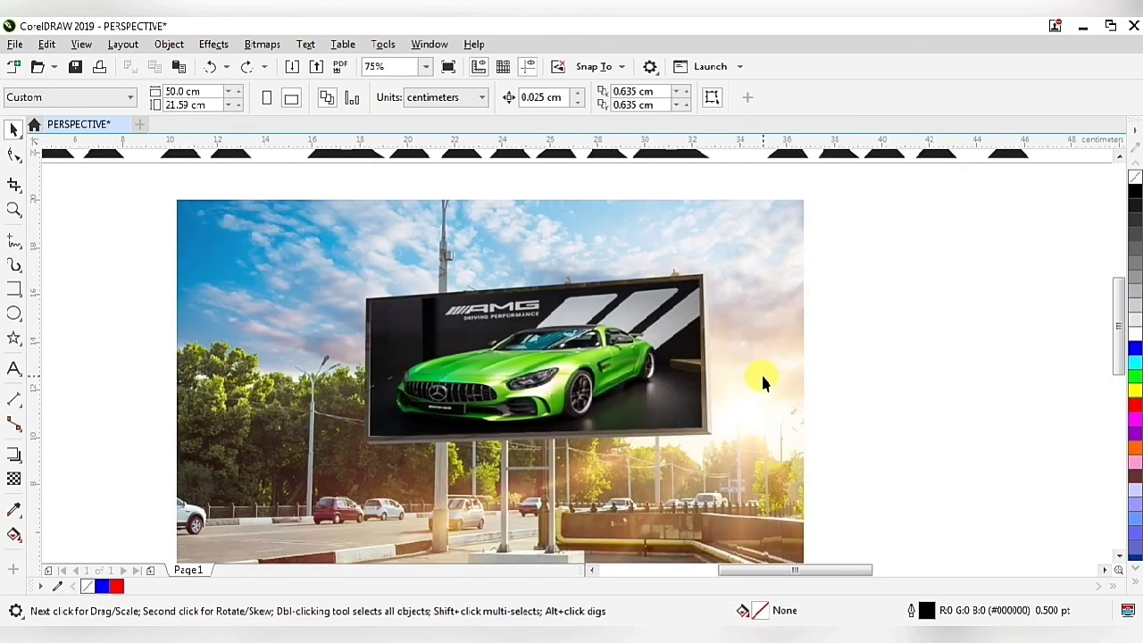